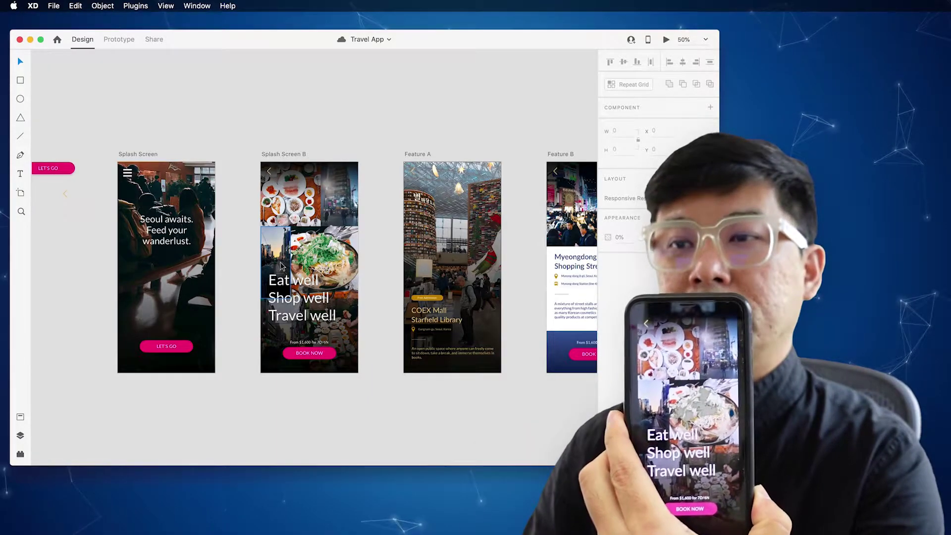
Step: Shift the "Eat well Shop well Travel well" headline on Splash Screen B, and undo the move
{"action": "left_click", "coordinate": [303, 285]}
{"action": "mouse_move", "coordinate": [303, 286]}
{"action": "left_mouse_down"}
{"action": "mouse_move", "coordinate": [303, 242]}
{"action": "mouse_move", "coordinate": [300, 270]}
{"action": "mouse_move", "coordinate": [295, 259]}
{"action": "mouse_move", "coordinate": [309, 276]}
{"action": "left_mouse_up"}
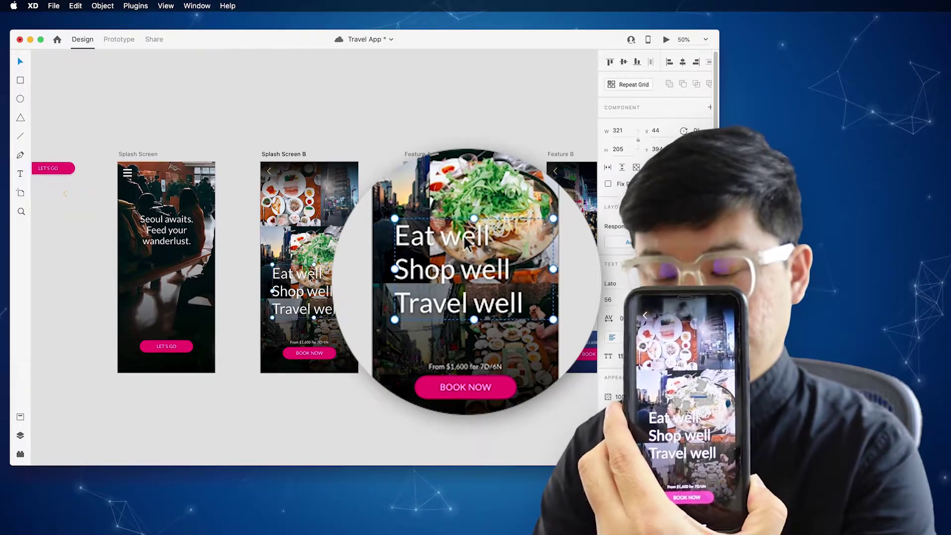
{"action": "key", "text": "super+z"}
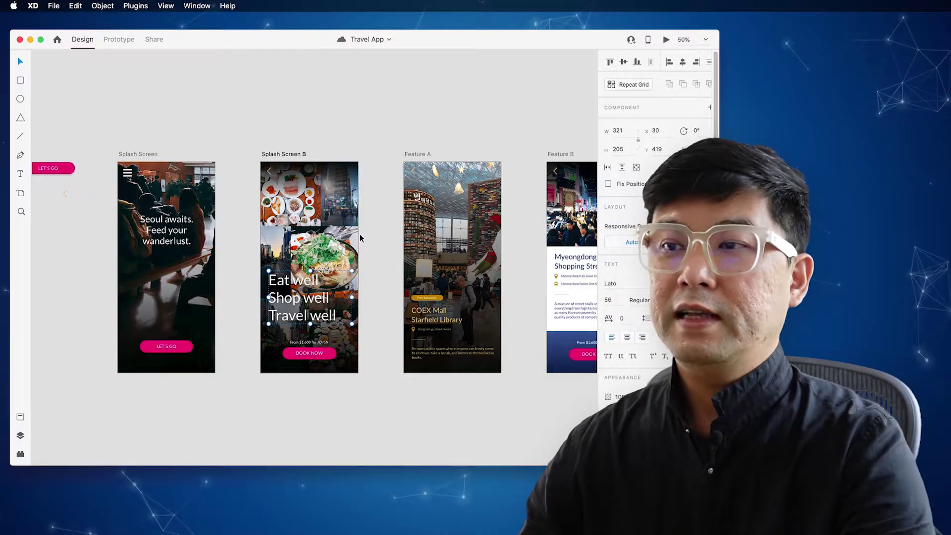
{"action": "left_click", "coordinate": [373, 232]}
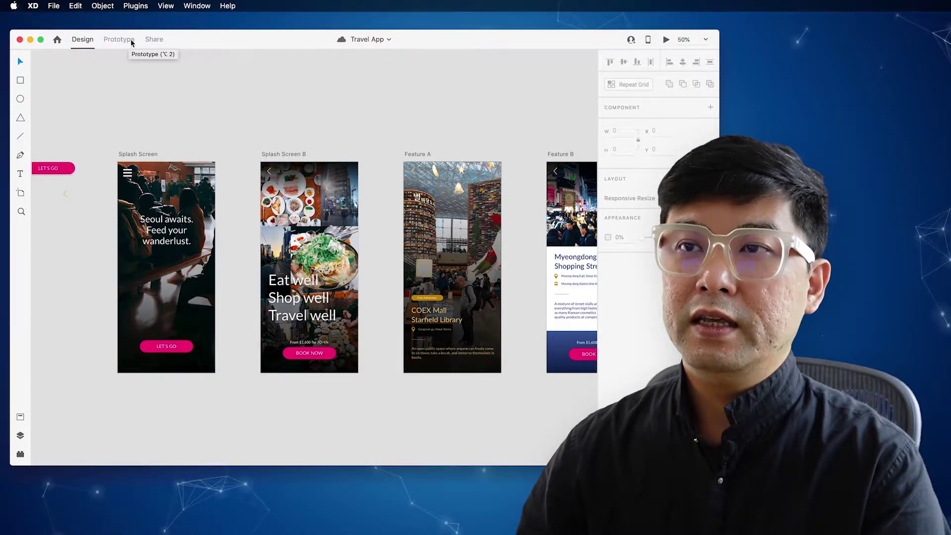
Step: In Share mode, review the view settings with Design Review kept, and keep link access on Anyone with the link
{"action": "left_click", "coordinate": [150, 39]}
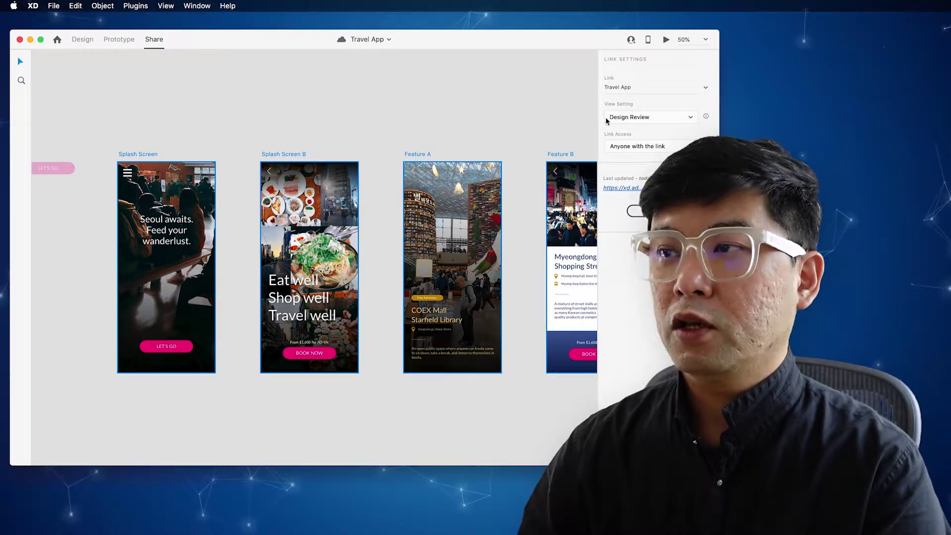
{"action": "left_click", "coordinate": [646, 118]}
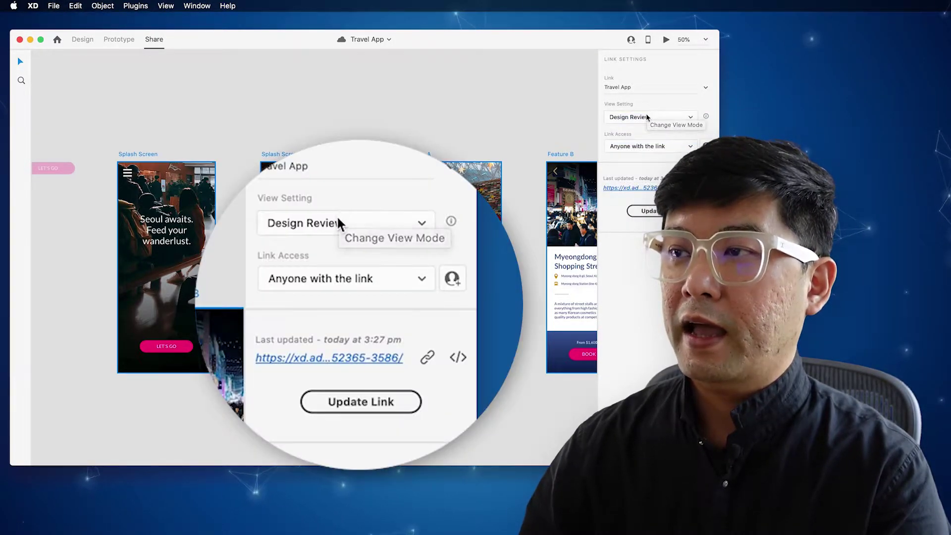
{"action": "left_click", "coordinate": [645, 118]}
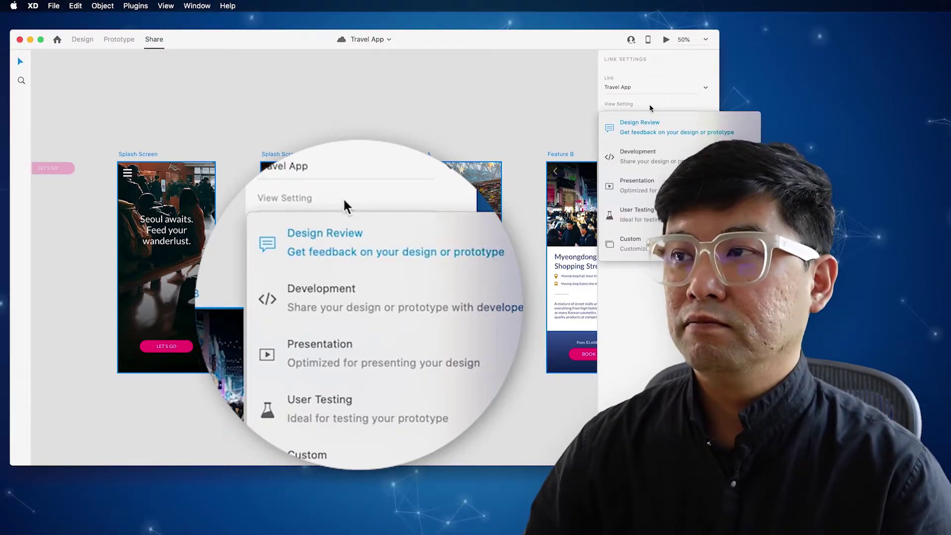
{"action": "left_click", "coordinate": [651, 103]}
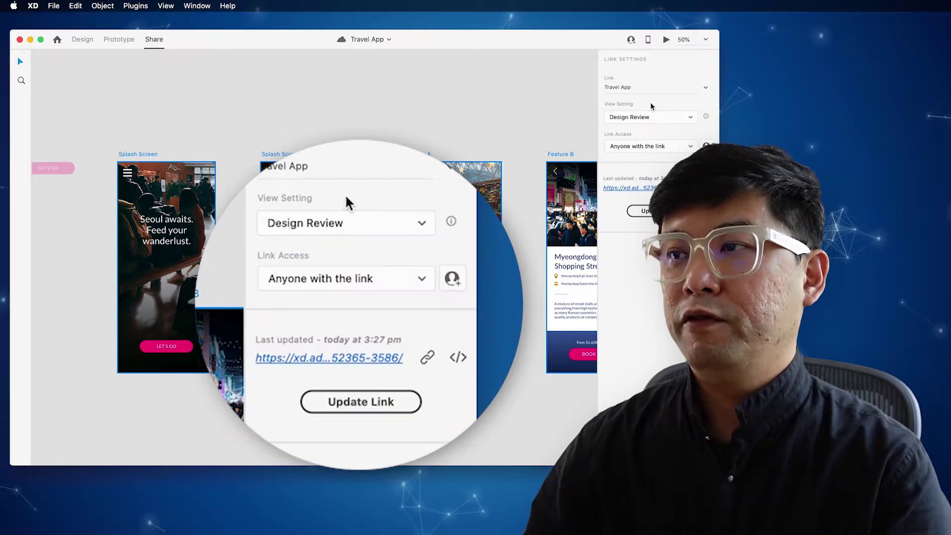
{"action": "left_click", "coordinate": [646, 147]}
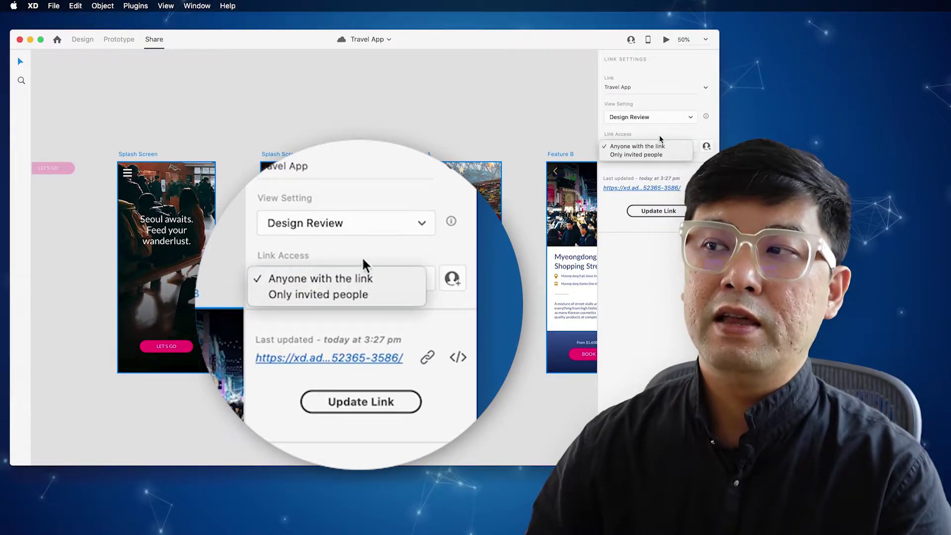
{"action": "left_click", "coordinate": [658, 147]}
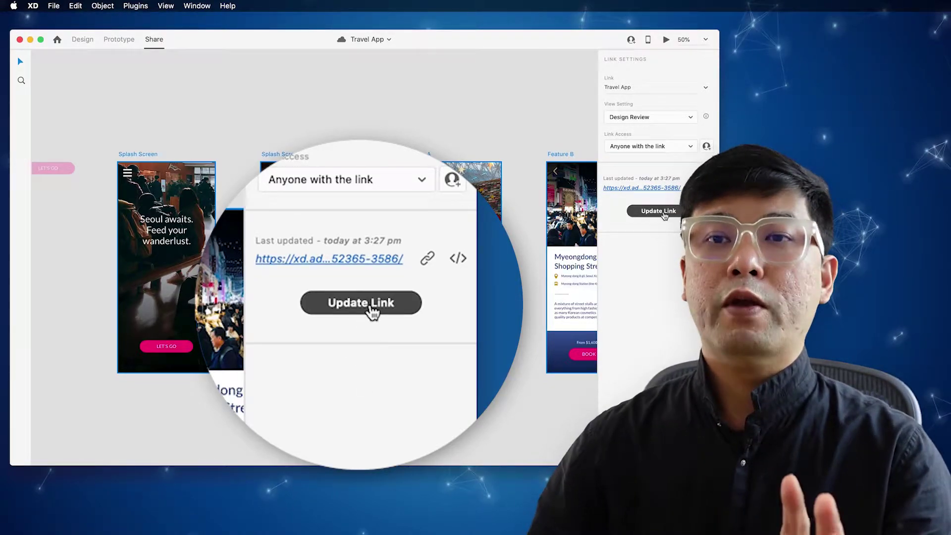
Step: Update the Travel App share link and open the shared prototype in the browser
{"action": "left_click", "coordinate": [664, 212]}
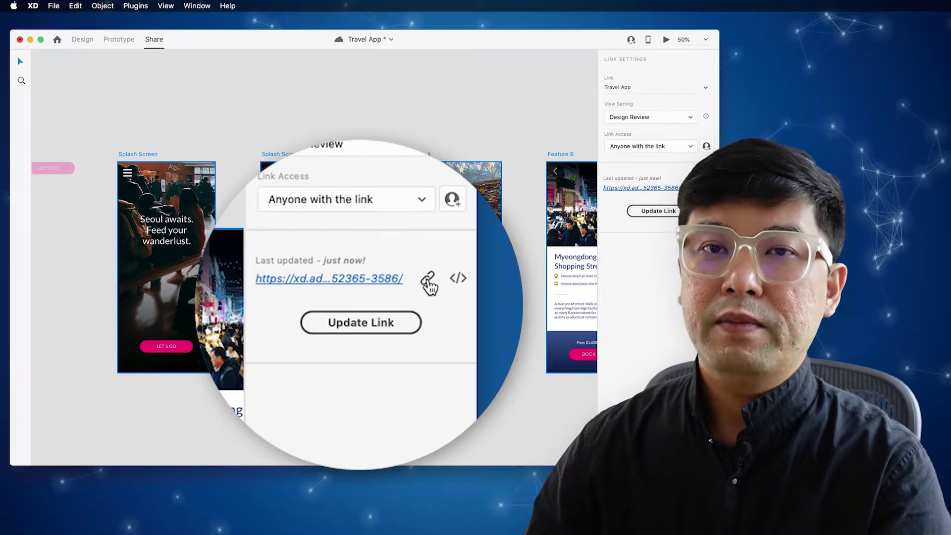
{"action": "left_click", "coordinate": [658, 191]}
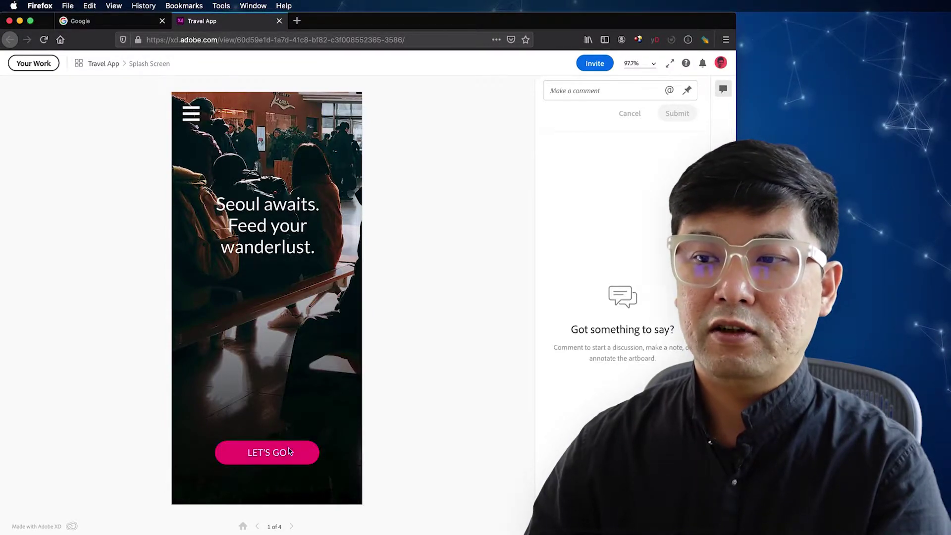
Step: Walk through the shared prototype using its LET'S GO, BOOK NOW and back links
{"action": "left_click", "coordinate": [290, 456]}
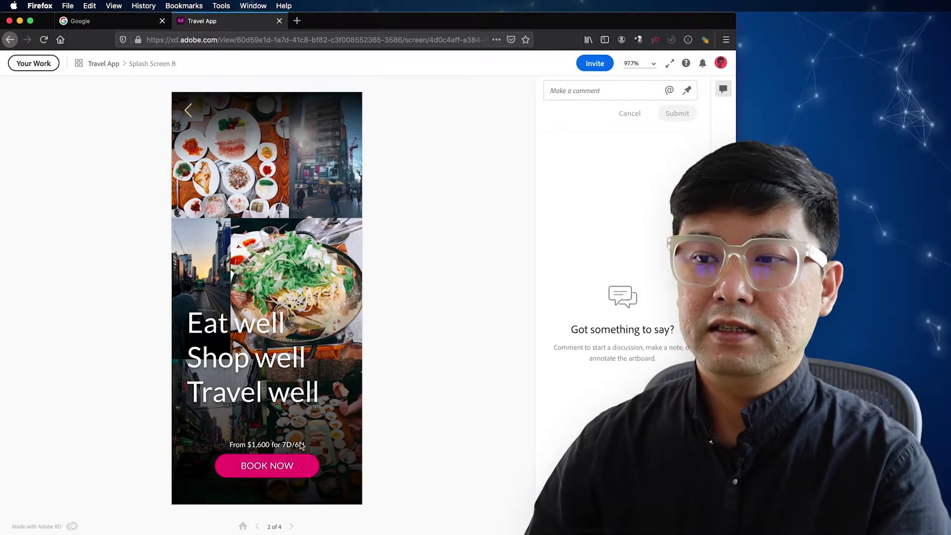
{"action": "left_click", "coordinate": [267, 465]}
{"action": "left_click", "coordinate": [193, 116]}
{"action": "left_click", "coordinate": [192, 114]}
{"action": "left_click", "coordinate": [297, 460]}
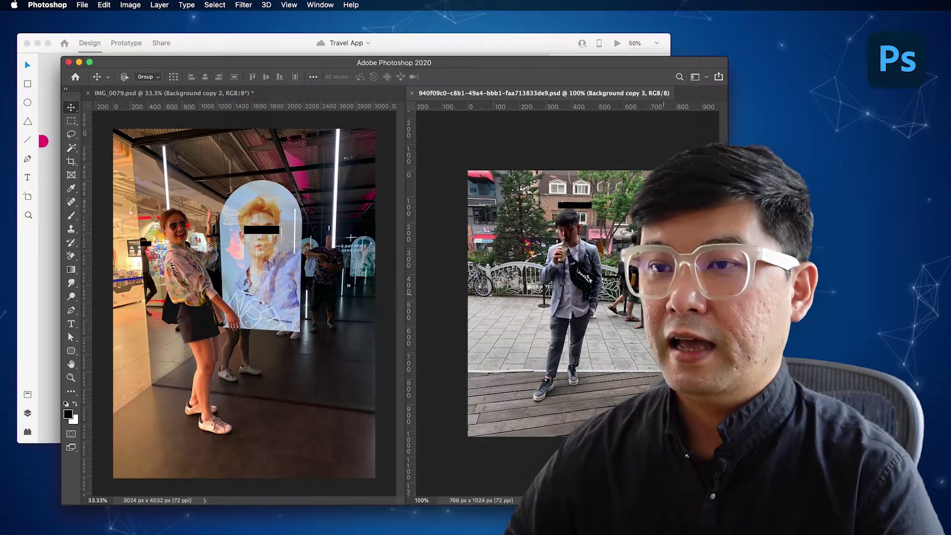
Step: In Photoshop, hide the photo backgrounds behind the man and the woman in the two open documents
{"action": "key", "text": "super+comma"}
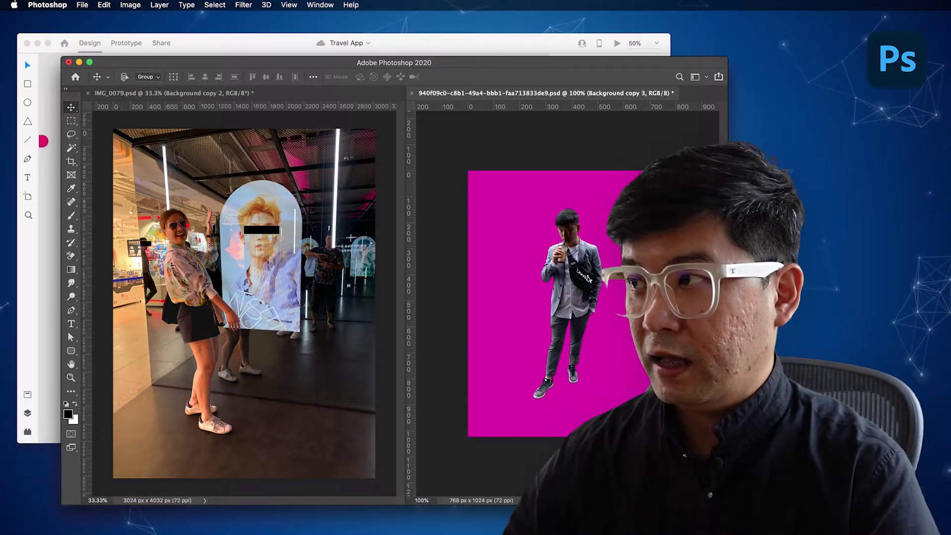
{"action": "key", "text": "ctrl+Tab"}
{"action": "key", "text": "super+comma"}
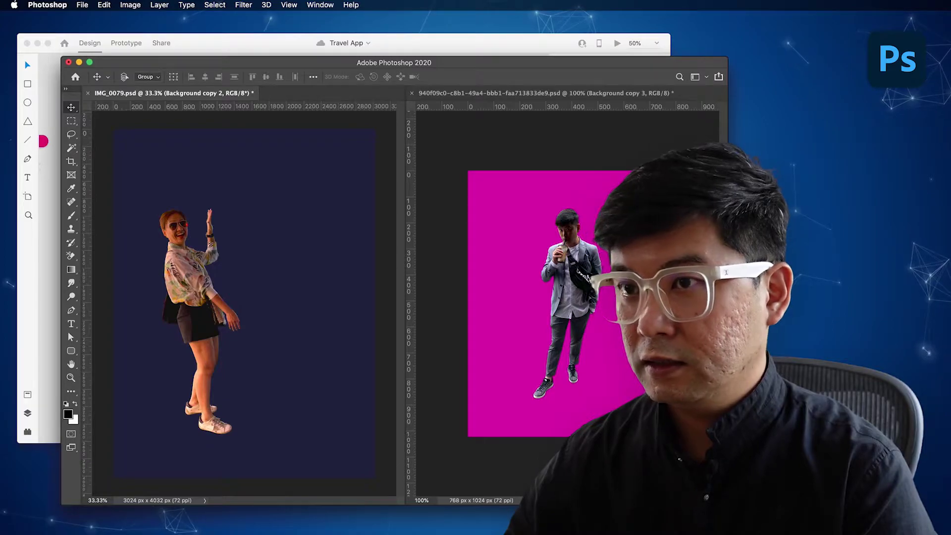
Step: Cycle the solid backdrops behind the woman in IMG_0079.psd until the green one shows
{"action": "key", "text": "super+comma"}
{"action": "key", "text": "super+comma"}
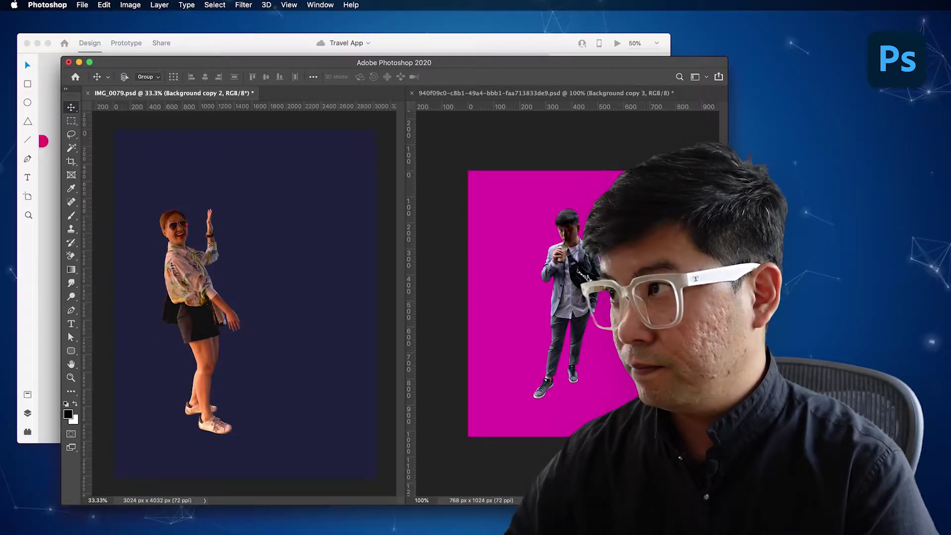
{"action": "key", "text": "super+comma"}
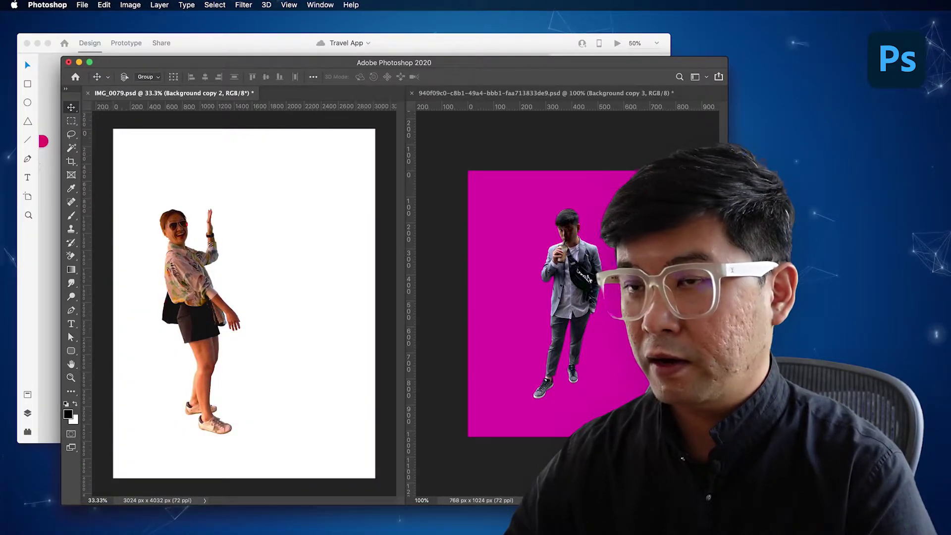
{"action": "key", "text": "super+comma"}
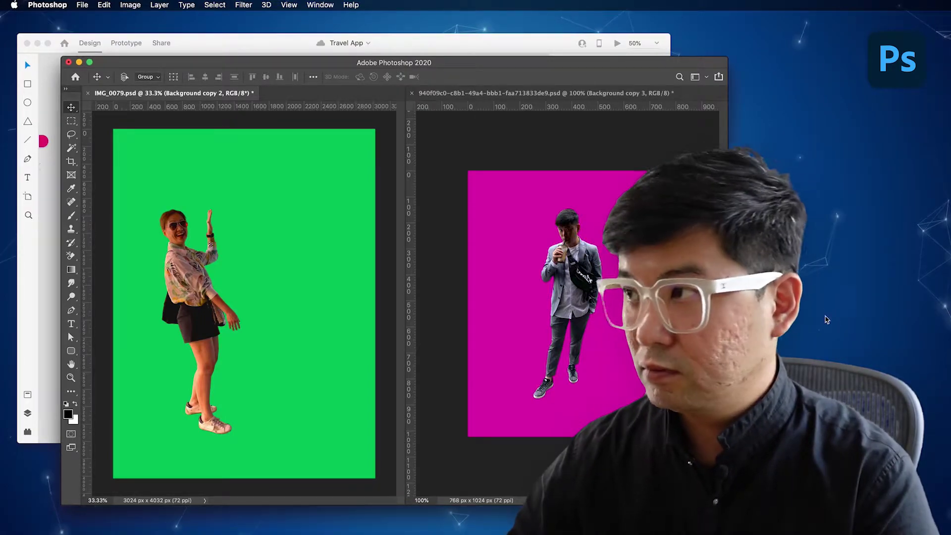
Step: Switch to the man's document and cycle its solid backdrops until the black one shows
{"action": "key", "text": "ctrl+Tab"}
{"action": "key", "text": "super+comma"}
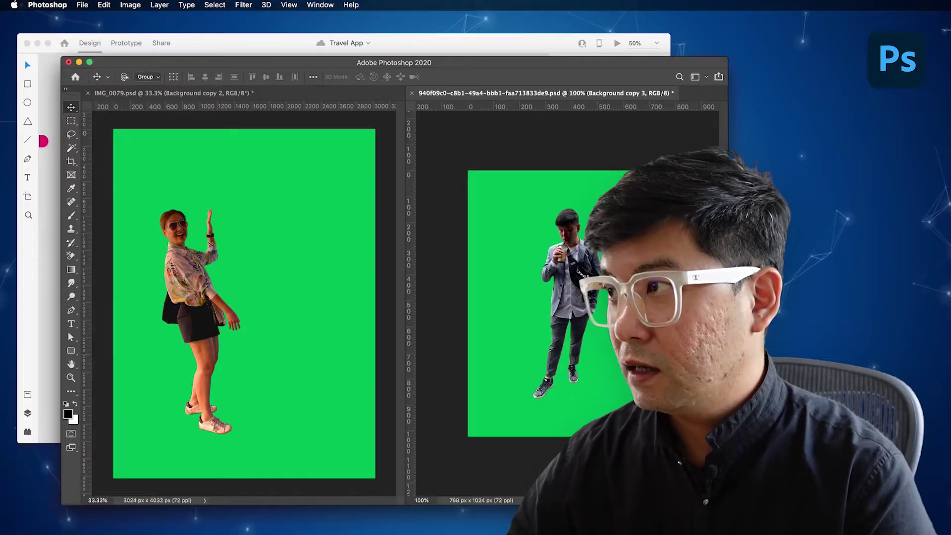
{"action": "key", "text": "super+comma"}
{"action": "key", "text": "super+comma"}
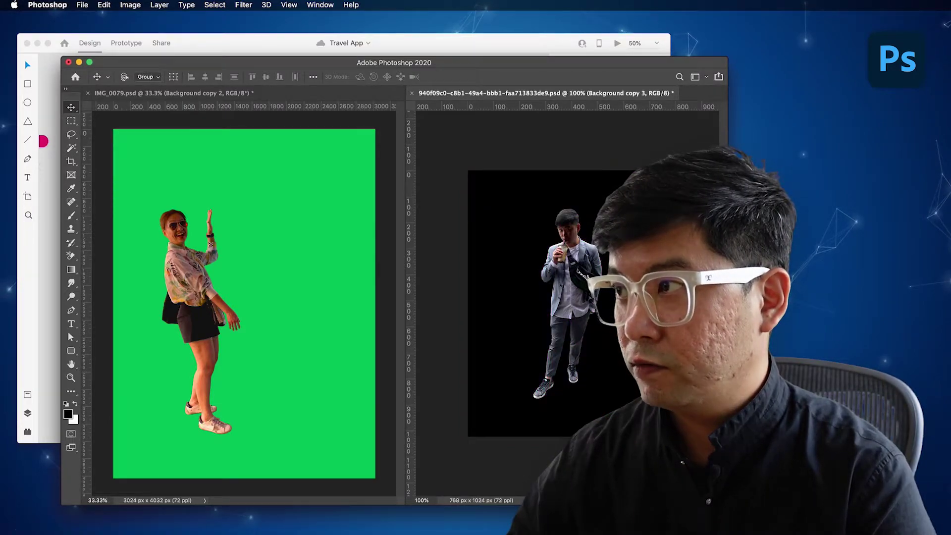
{"action": "key", "text": "super+comma"}
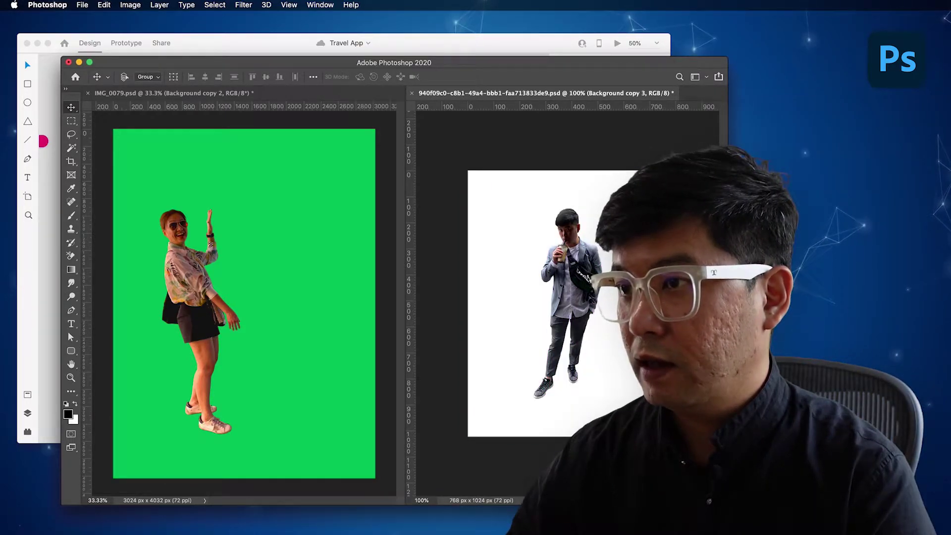
{"action": "key", "text": "super+comma"}
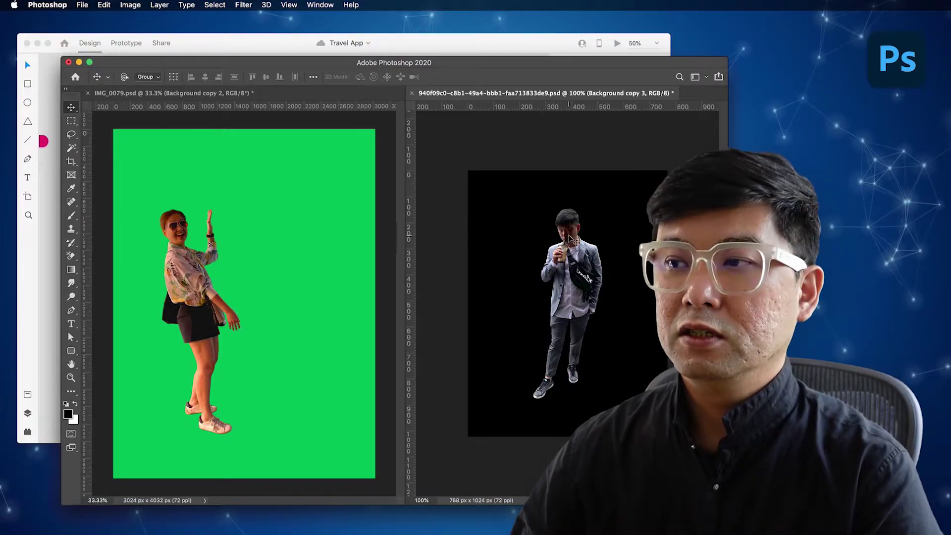
Step: Draw a rectangular selection around the man cutout and copy it
{"action": "key", "text": "m"}
{"action": "left_click_drag", "start_coordinate": [512, 194], "coordinate": [628, 415]}
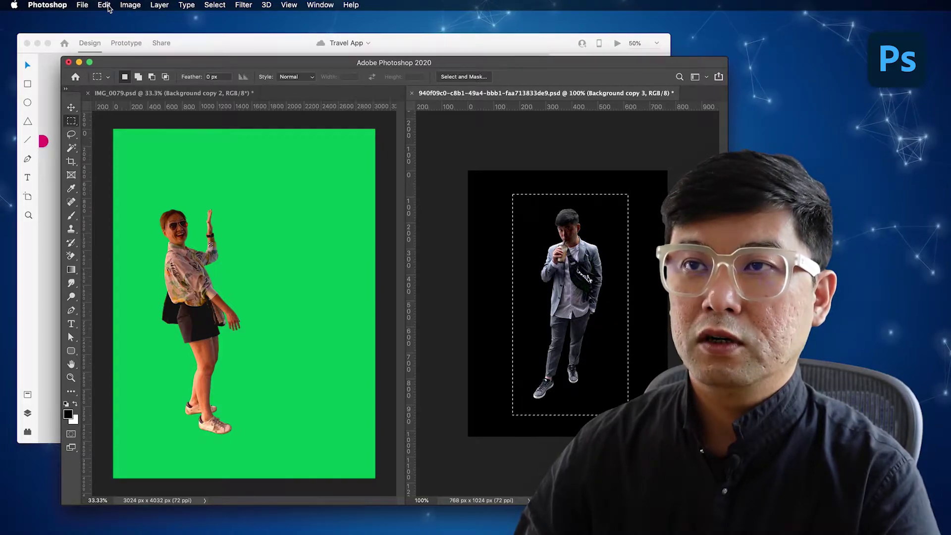
{"action": "left_click", "coordinate": [104, 5]}
{"action": "left_click", "coordinate": [121, 80]}
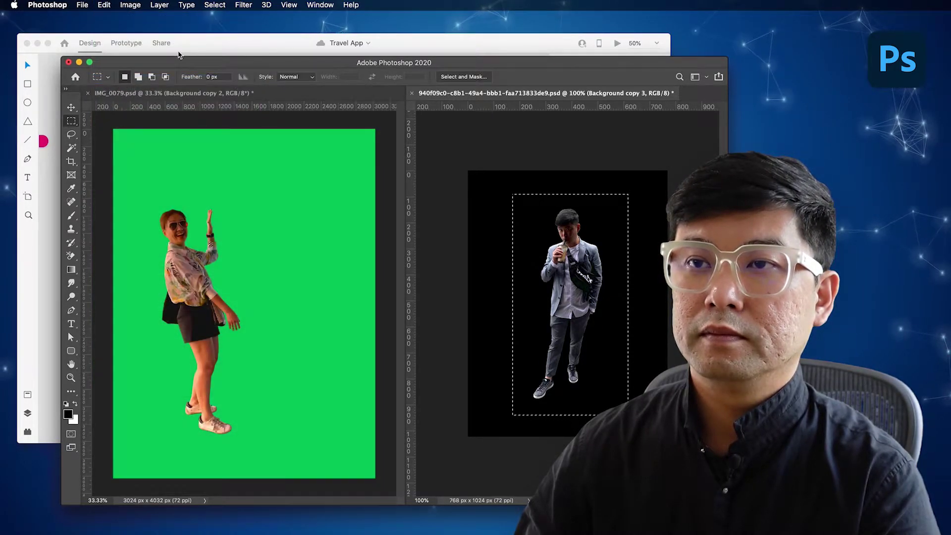
Step: Switch to Adobe XD, paste the man cutout onto the Splash Screen artboard and scale it to about 163 by 450
{"action": "left_click", "coordinate": [191, 49]}
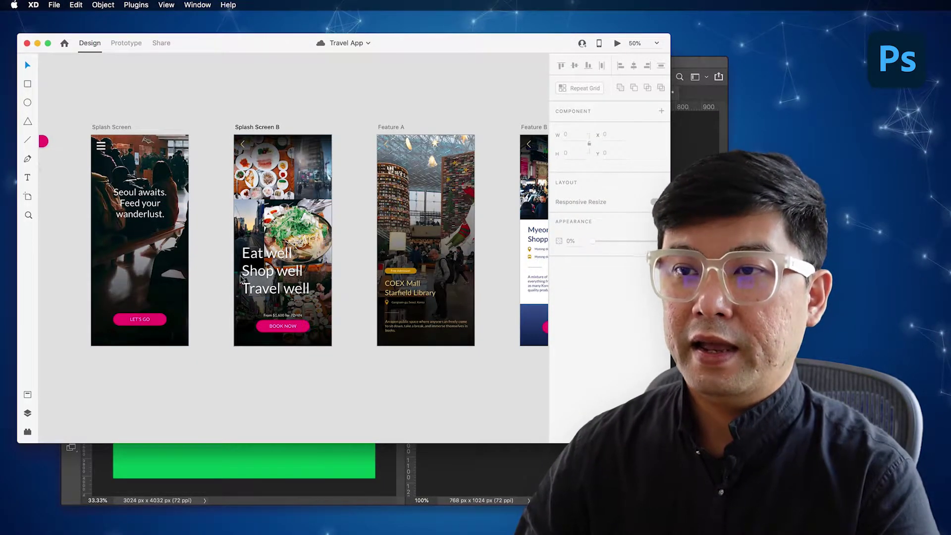
{"action": "left_click", "coordinate": [181, 275]}
{"action": "left_click", "coordinate": [213, 271]}
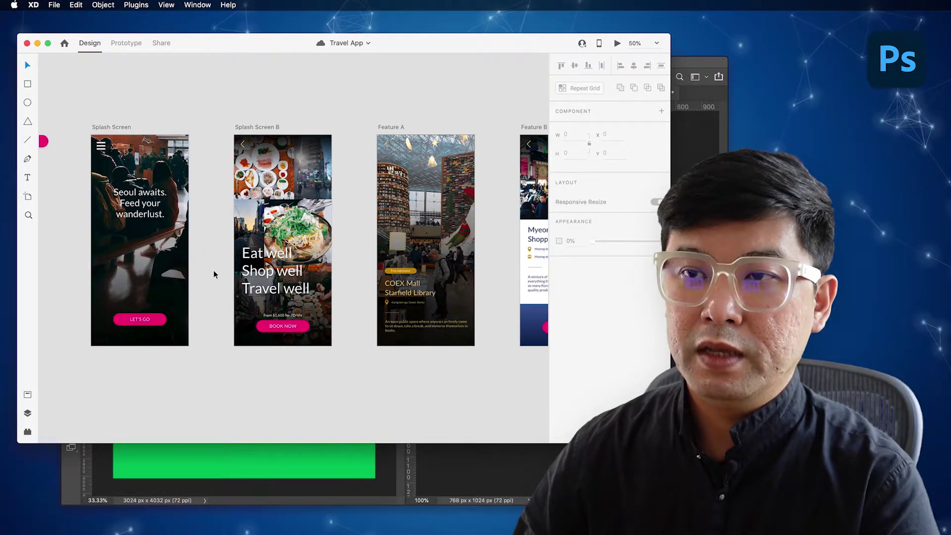
{"action": "key", "text": "super+v"}
{"action": "left_click_drag", "start_coordinate": [303, 237], "coordinate": [188, 259]}
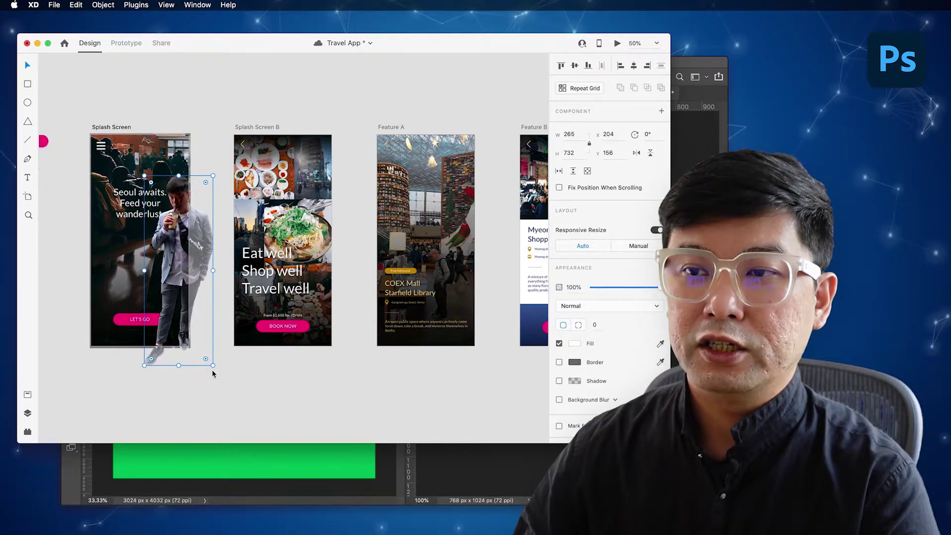
{"action": "left_click_drag", "start_coordinate": [213, 365], "coordinate": [186, 330]}
{"action": "left_click_drag", "start_coordinate": [172, 237], "coordinate": [174, 253]}
Step: Move the man cutout to the Feature B artboard, scale it down and place it overlapping the street photo's lower edge
{"action": "scroll", "coordinate": [188, 263], "scroll_direction": "right", "scroll_amount": 4}
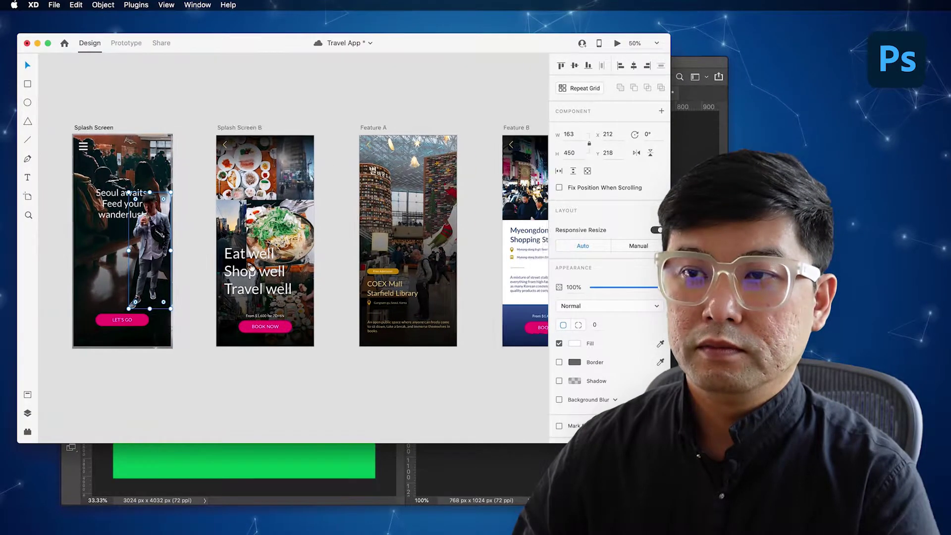
{"action": "left_click_drag", "start_coordinate": [97, 246], "coordinate": [515, 222]}
{"action": "left_click_drag", "start_coordinate": [492, 173], "coordinate": [497, 168]}
{"action": "left_click_drag", "start_coordinate": [536, 283], "coordinate": [525, 265]}
{"action": "left_click_drag", "start_coordinate": [511, 213], "coordinate": [515, 216]}
{"action": "left_click", "coordinate": [539, 216]}
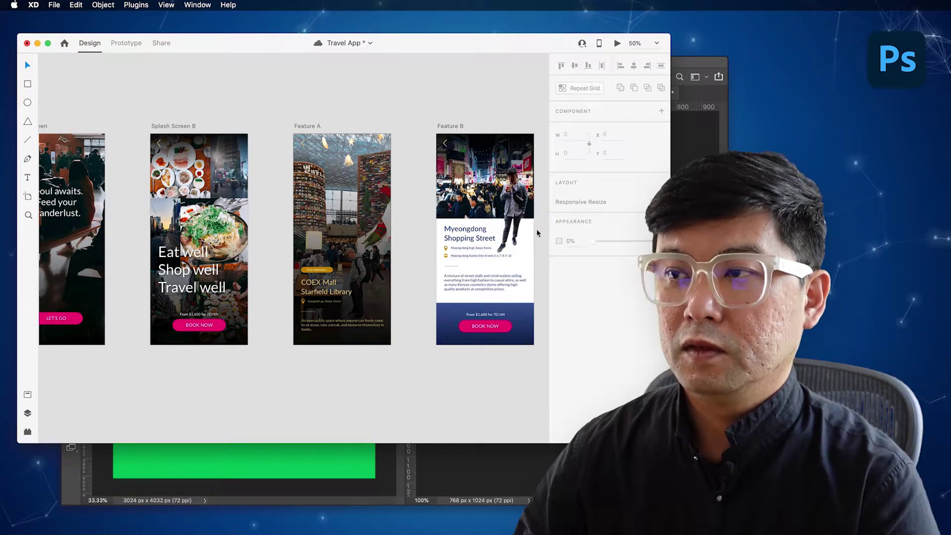
Step: Switch to Photoshop and move the woman cutout slightly up and right in IMG_0079.psd
{"action": "left_click", "coordinate": [369, 497]}
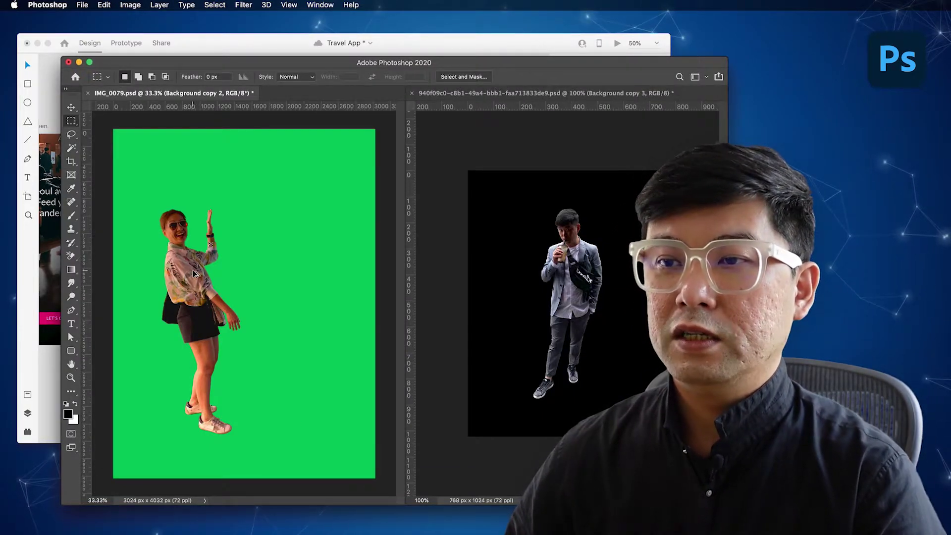
{"action": "key", "text": "v"}
{"action": "left_click_drag", "start_coordinate": [201, 285], "coordinate": [198, 265]}
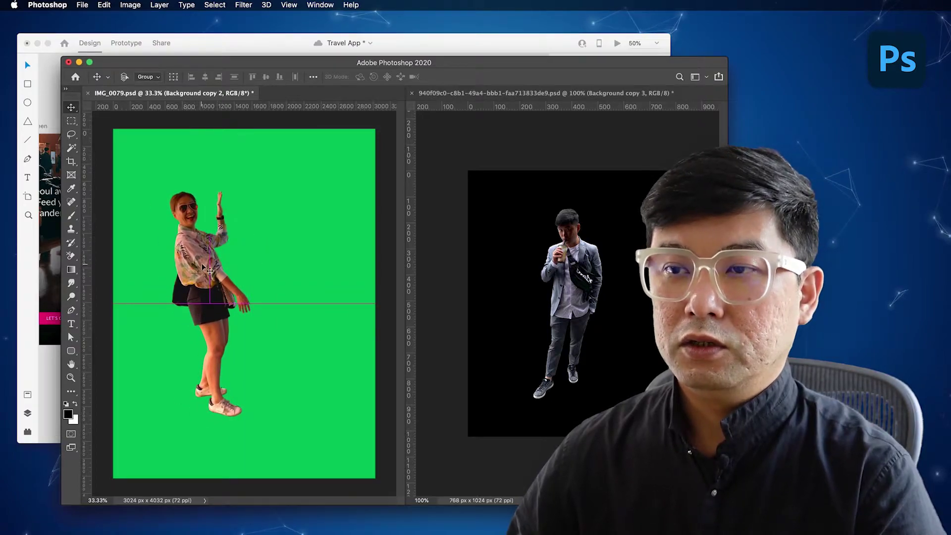
Step: Draw a rectangular selection around the woman cutout in IMG_0079.psd and copy it
{"action": "key", "text": "m"}
{"action": "left_click_drag", "start_coordinate": [147, 175], "coordinate": [266, 431]}
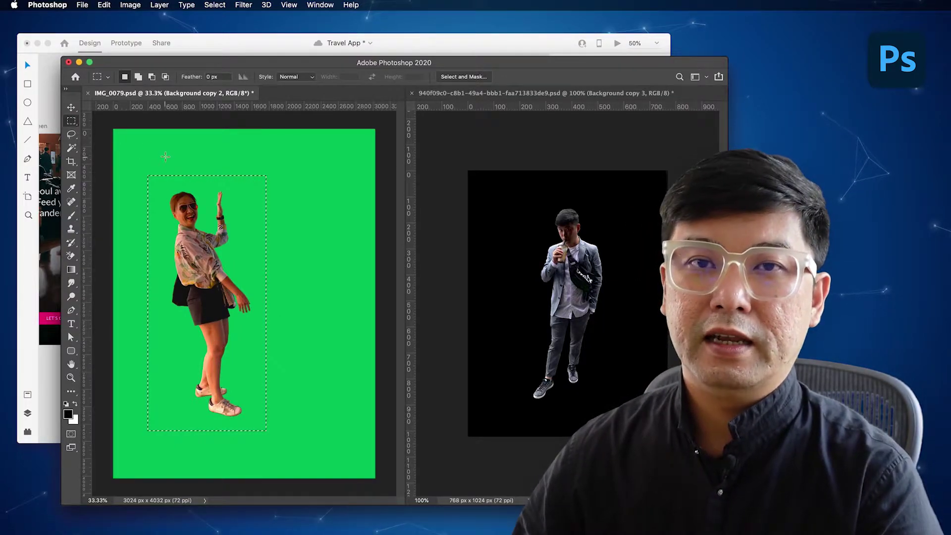
{"action": "left_click", "coordinate": [71, 109]}
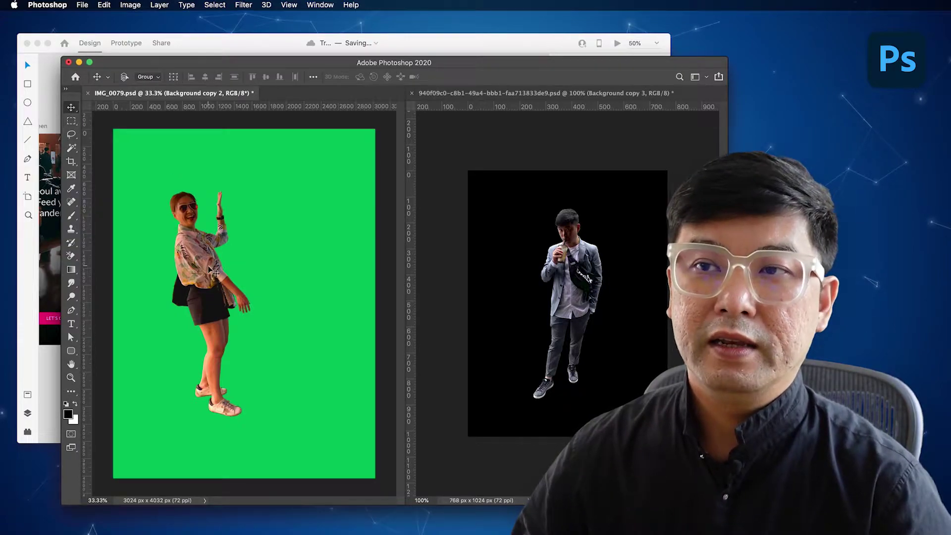
Step: Try to move the woman cutout directly from Photoshop into Adobe XD, and paste it onto the Splash Screen B artboard
{"action": "left_click_drag", "start_coordinate": [202, 268], "coordinate": [53, 340]}
{"action": "left_click", "coordinate": [52, 354]}
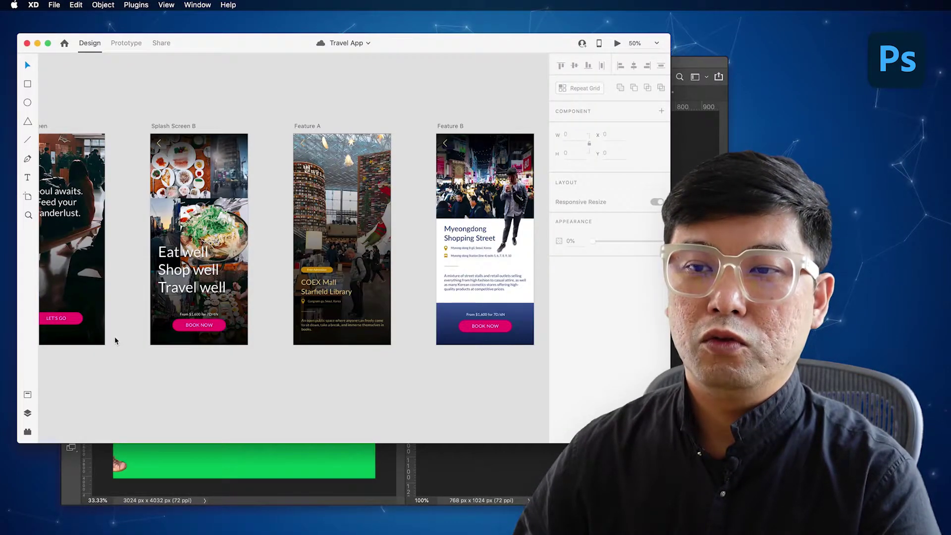
{"action": "key", "text": "super+v"}
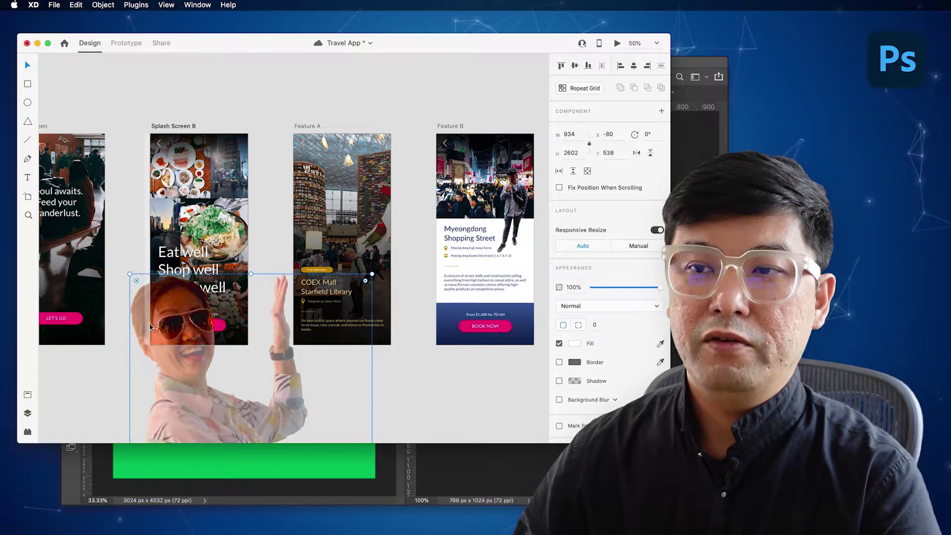
Step: Scale the pasted woman cutout down to about 223 × 620 and place it along the right side of the Feature A artboard
{"action": "left_click_drag", "start_coordinate": [134, 320], "coordinate": [118, 243]}
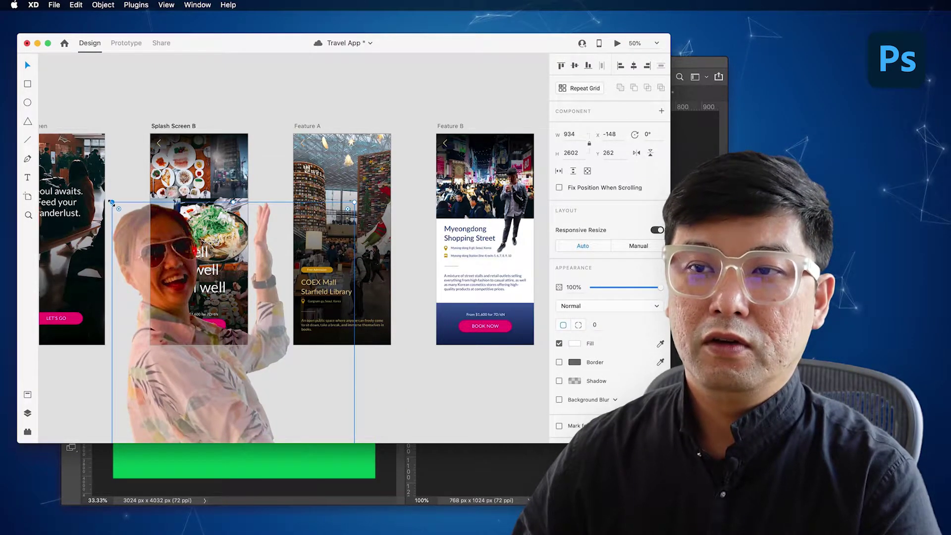
{"action": "left_click_drag", "start_coordinate": [244, 405], "coordinate": [277, 315]}
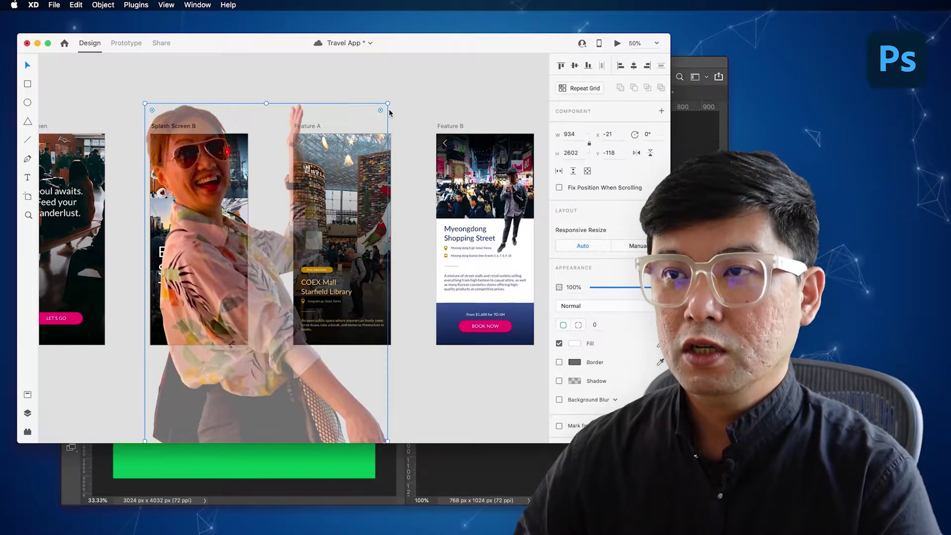
{"action": "left_click_drag", "start_coordinate": [388, 105], "coordinate": [278, 409]}
{"action": "left_click_drag", "start_coordinate": [167, 395], "coordinate": [225, 180]}
{"action": "left_click_drag", "start_coordinate": [333, 169], "coordinate": [362, 202]}
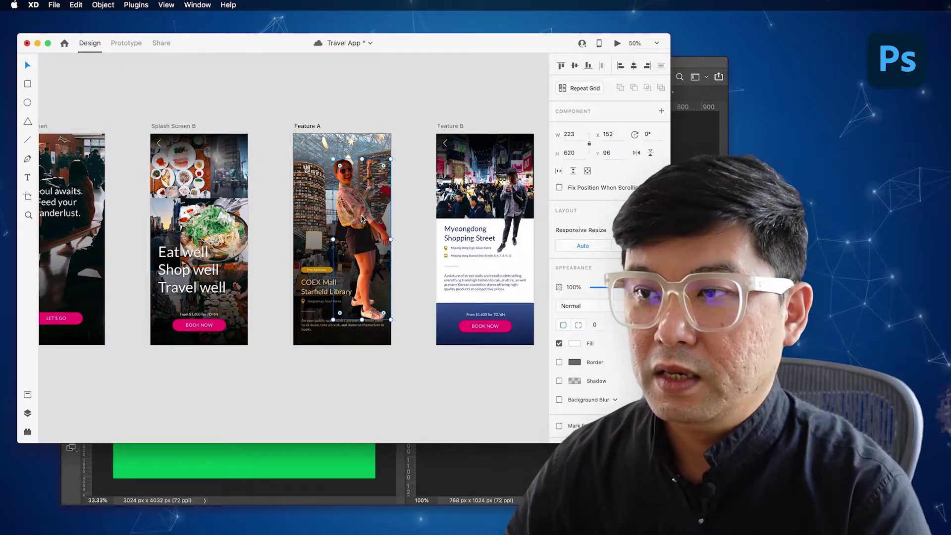
Step: Flip the woman cutout on the Feature A artboard horizontally
{"action": "right_click", "coordinate": [362, 216]}
{"action": "left_click", "coordinate": [352, 330]}
{"action": "left_click", "coordinate": [79, 4]}
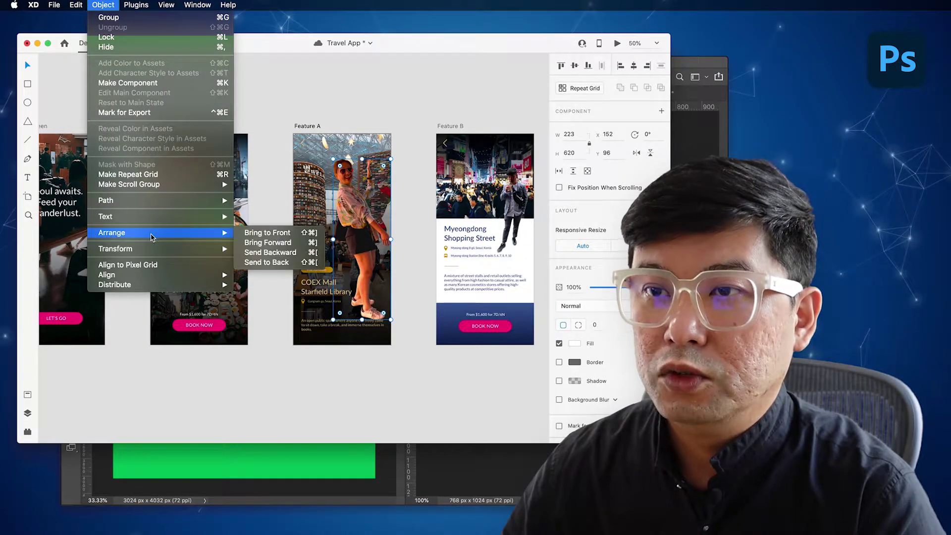
{"action": "mouse_move", "coordinate": [151, 250]}
{"action": "left_click", "coordinate": [242, 249]}
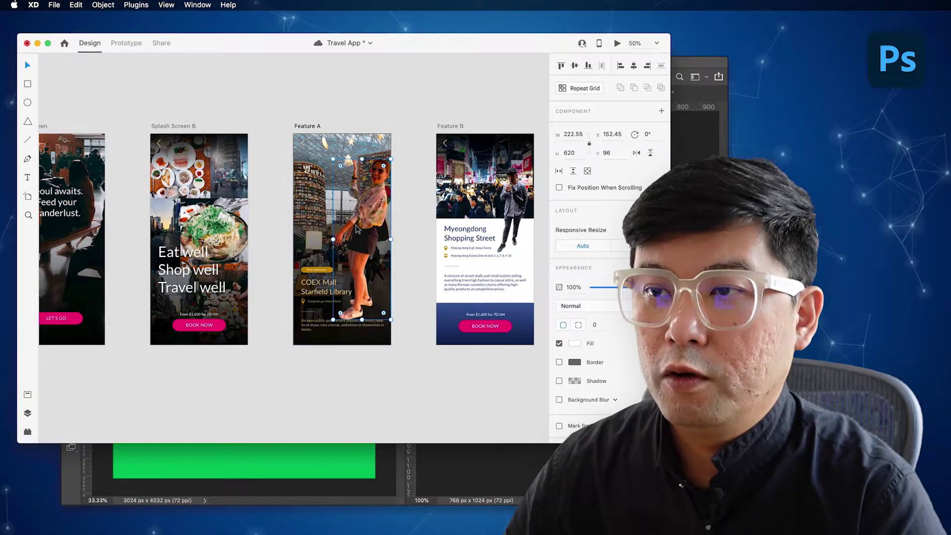
Step: Rotate the woman cutout to -7°, scale it down and place it on Feature A so her feet stand just above the description text
{"action": "left_click", "coordinate": [375, 172], "text": "super"}
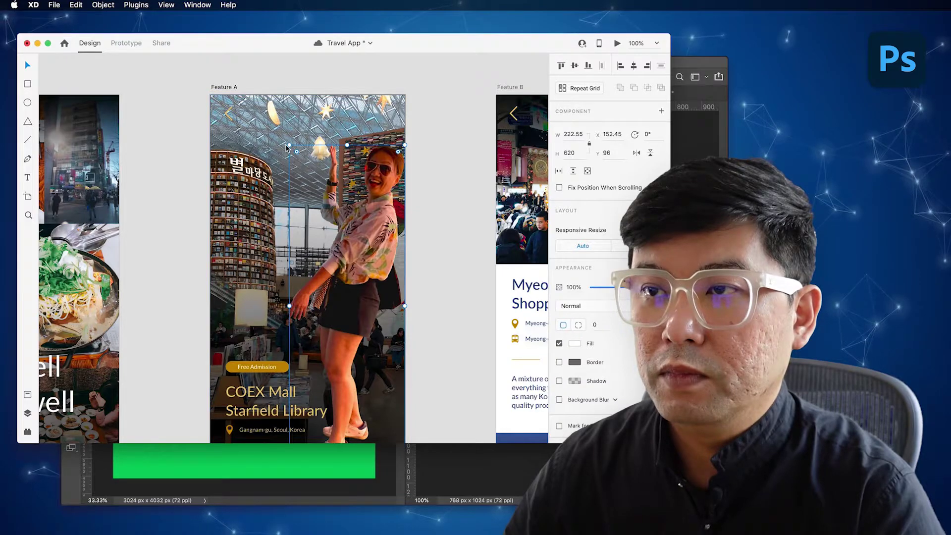
{"action": "left_click_drag", "start_coordinate": [289, 145], "coordinate": [273, 160]}
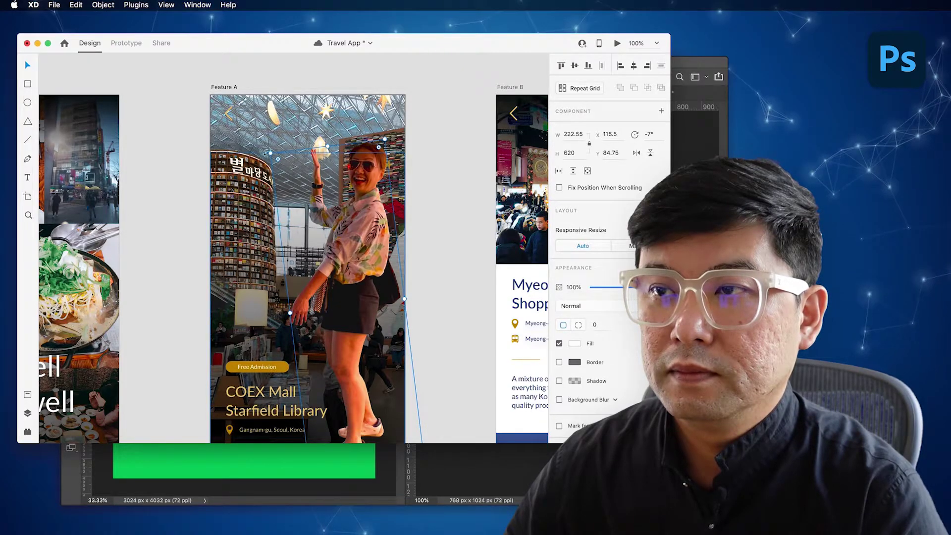
{"action": "left_click_drag", "start_coordinate": [270, 153], "coordinate": [298, 208]}
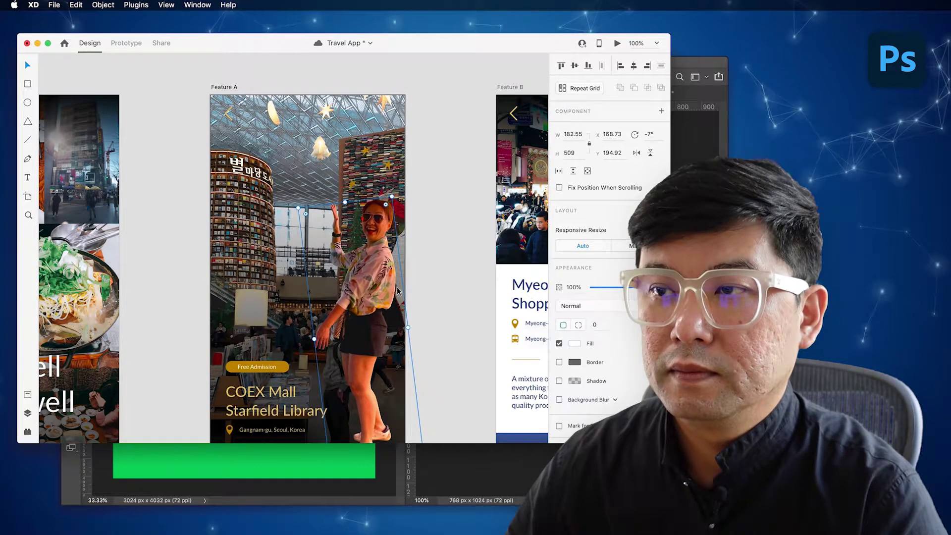
{"action": "scroll", "coordinate": [425, 301], "scroll_direction": "down", "scroll_amount": 4}
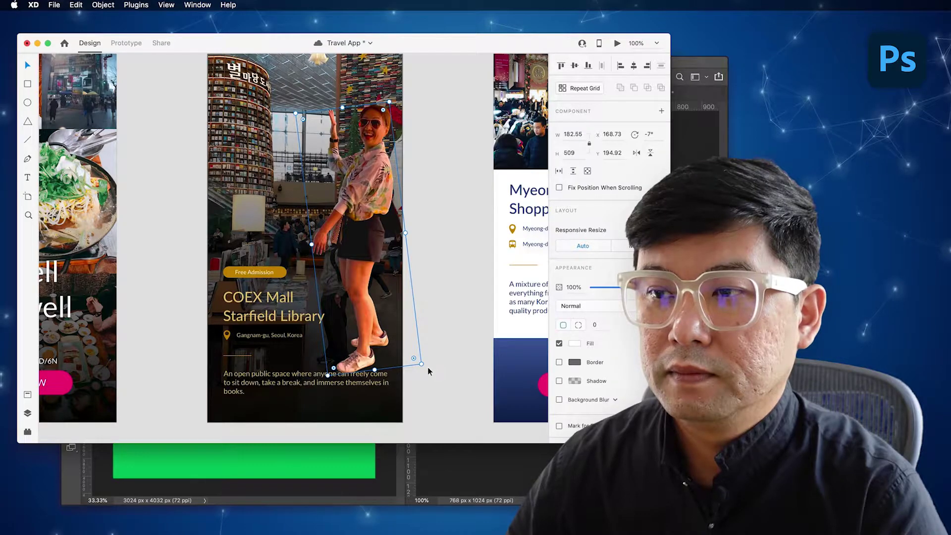
{"action": "left_click_drag", "start_coordinate": [422, 365], "coordinate": [410, 355]}
{"action": "left_click_drag", "start_coordinate": [360, 218], "coordinate": [360, 228]}
{"action": "left_click", "coordinate": [431, 256]}
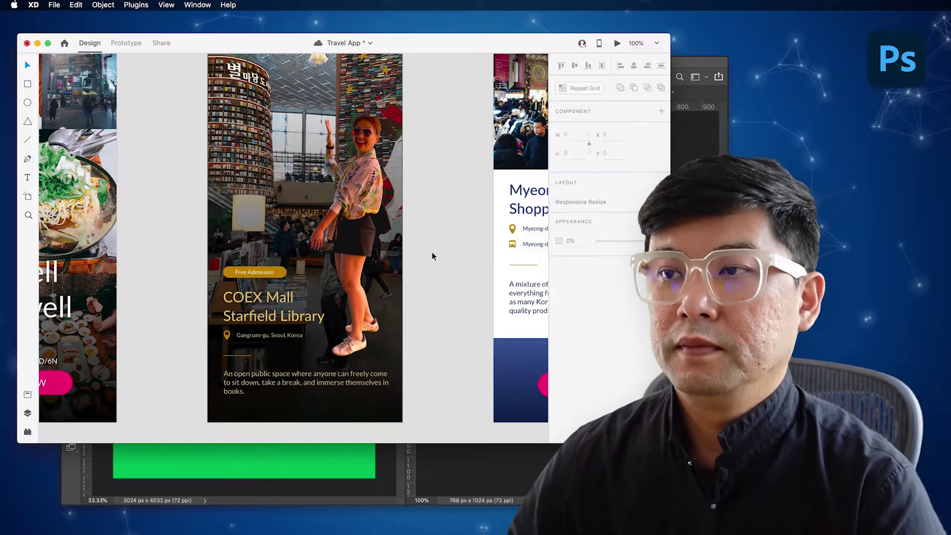
Step: Select the Myeongdong Shopping Street title, address lines, divider and description on the Feature B artboard, without the background, and copy them
{"action": "scroll", "coordinate": [341, 270], "scroll_direction": "down", "scroll_amount": 5}
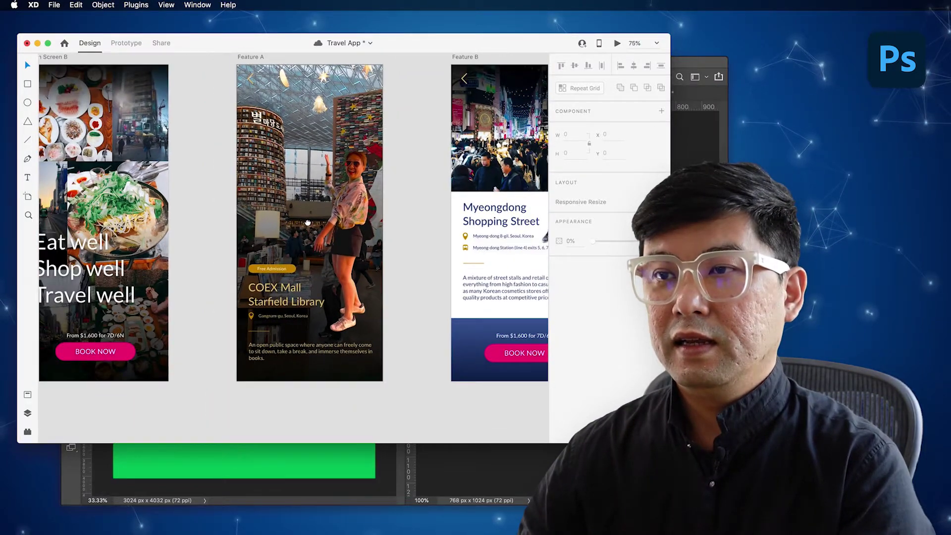
{"action": "scroll", "coordinate": [354, 220], "scroll_direction": "right", "scroll_amount": 3}
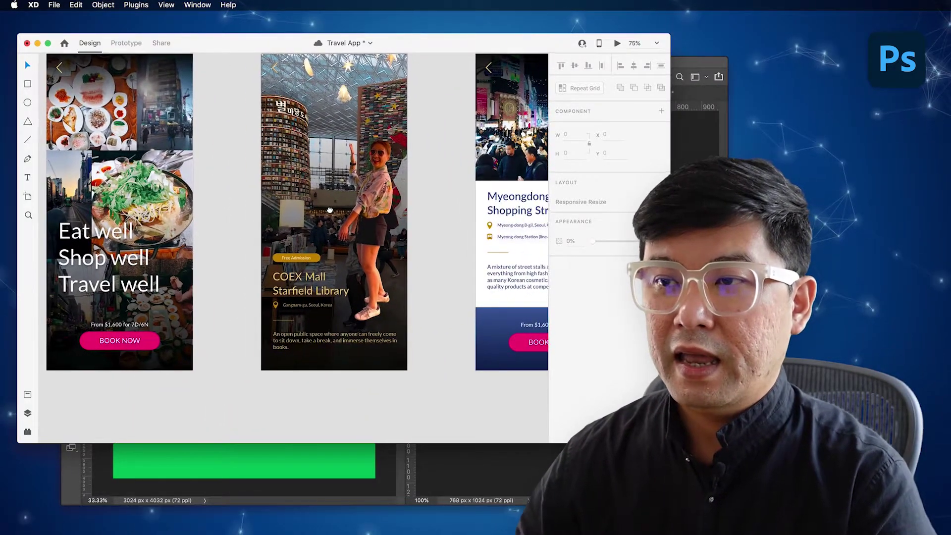
{"action": "left_click_drag", "start_coordinate": [397, 239], "coordinate": [247, 238]}
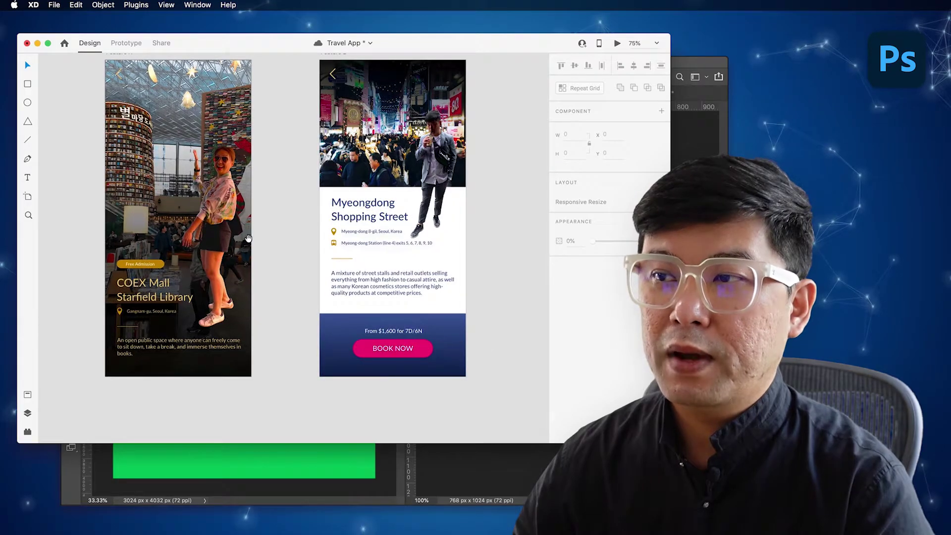
{"action": "left_click_drag", "start_coordinate": [311, 207], "coordinate": [379, 295]}
{"action": "left_click", "coordinate": [346, 178], "text": "shift"}
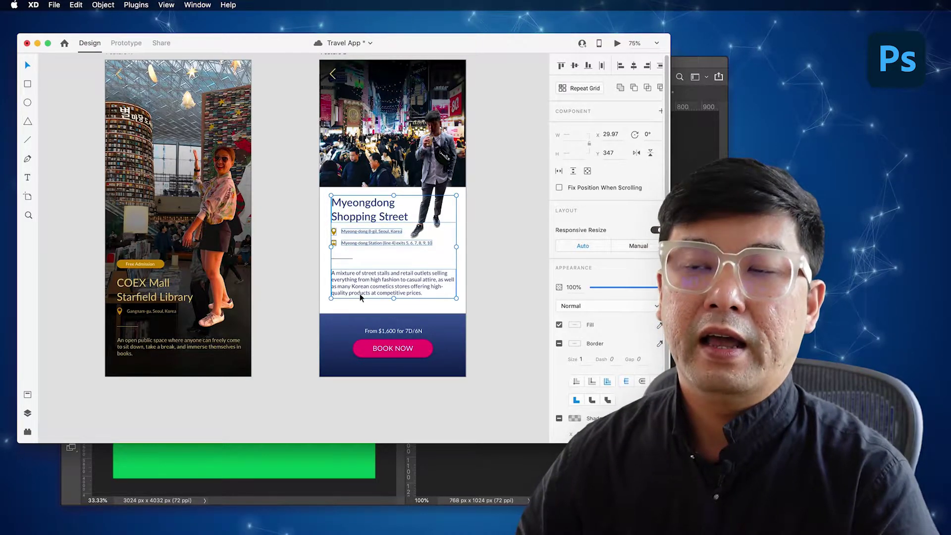
{"action": "left_click", "coordinate": [76, 6]}
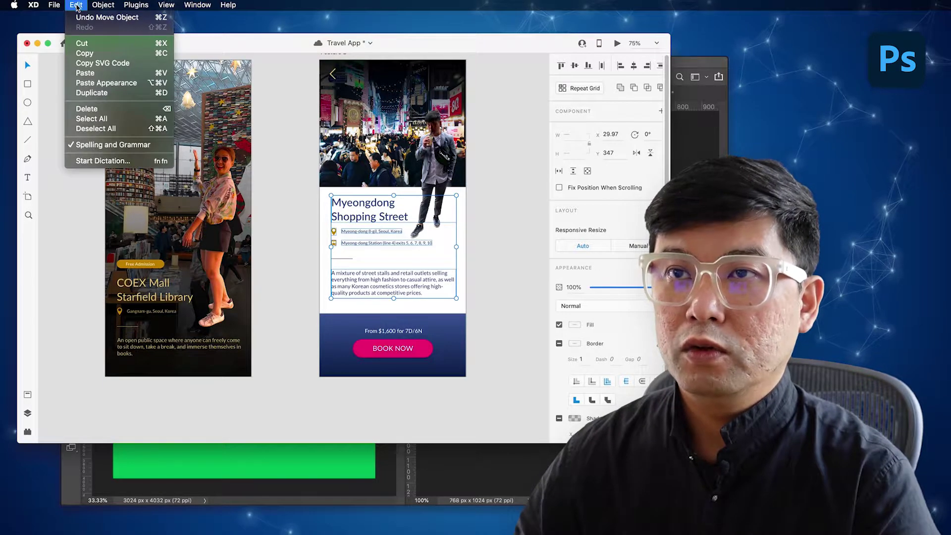
{"action": "left_click", "coordinate": [84, 53]}
Step: Switch to Photoshop, clear the selection around the man, paste the copied text, place it near the document's lower-left corner and check it up close
{"action": "left_click", "coordinate": [445, 464]}
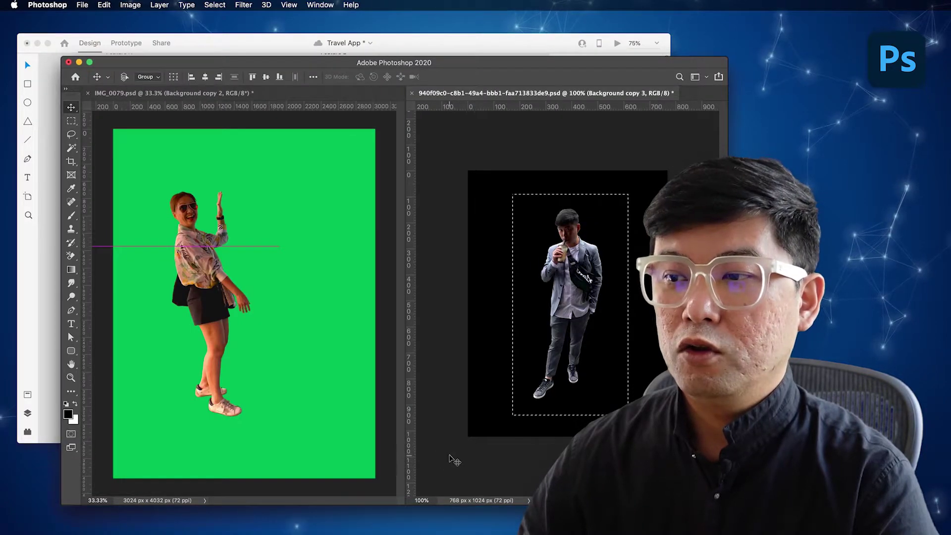
{"action": "key", "text": "super+d"}
{"action": "key", "text": "super+v"}
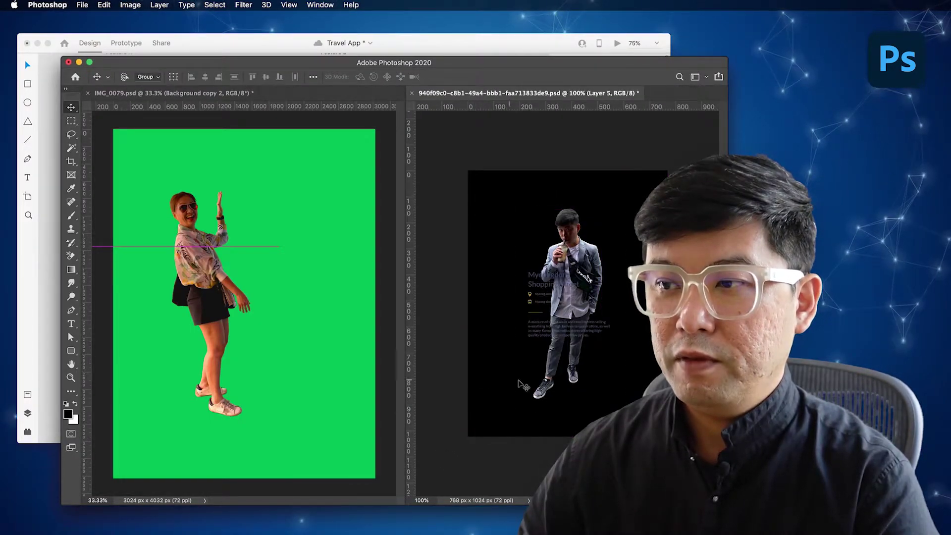
{"action": "left_click_drag", "start_coordinate": [550, 287], "coordinate": [506, 372]}
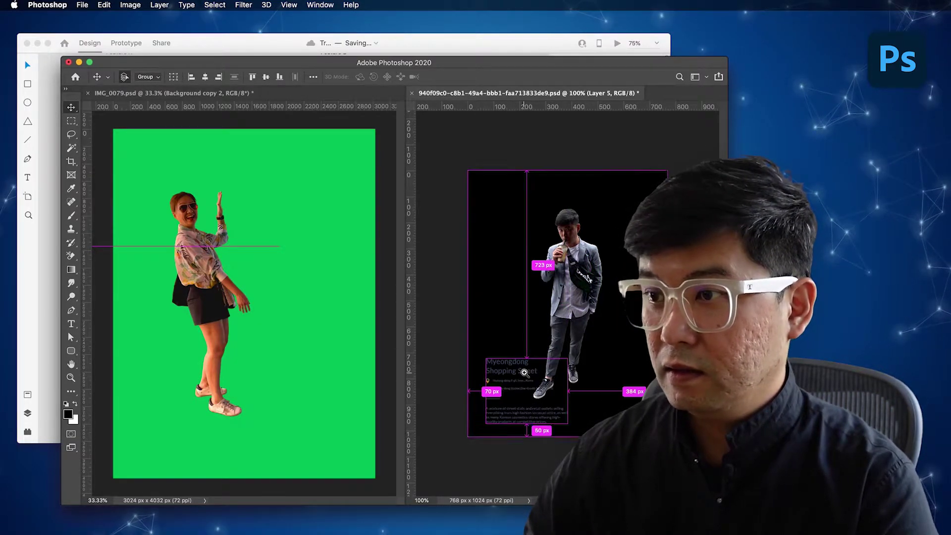
{"action": "left_click", "coordinate": [523, 373], "text": "super"}
{"action": "left_click", "coordinate": [523, 373], "text": "super"}
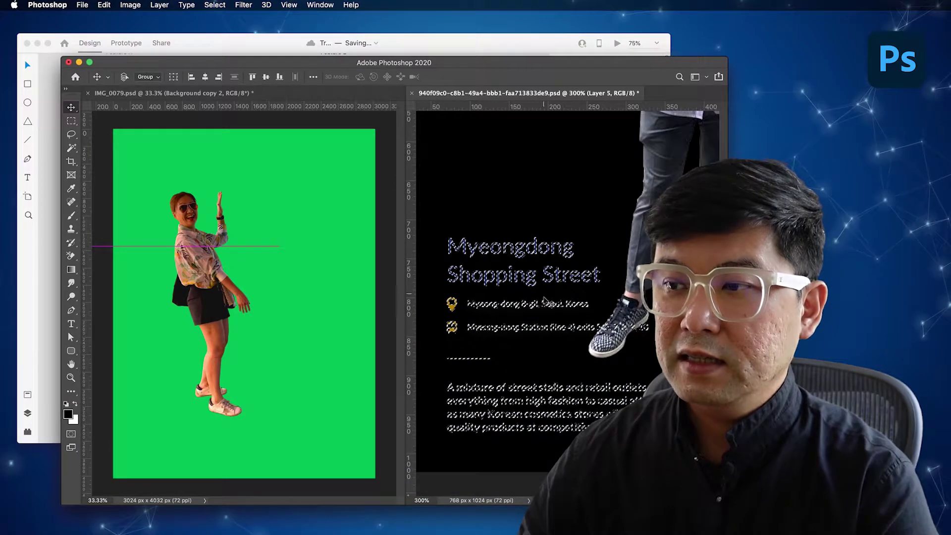
{"action": "left_click", "coordinate": [527, 312], "text": "alt"}
{"action": "left_click", "coordinate": [526, 312], "text": "alt"}
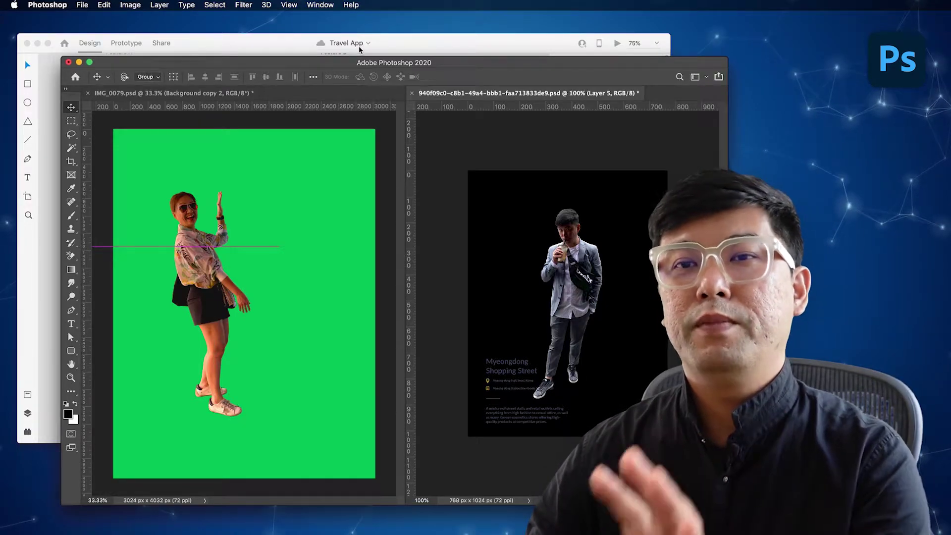
Step: Switch back to Adobe XD and copy the BOOK NOW button from the Feature B artboard
{"action": "left_click", "coordinate": [408, 48]}
{"action": "left_click", "coordinate": [503, 360]}
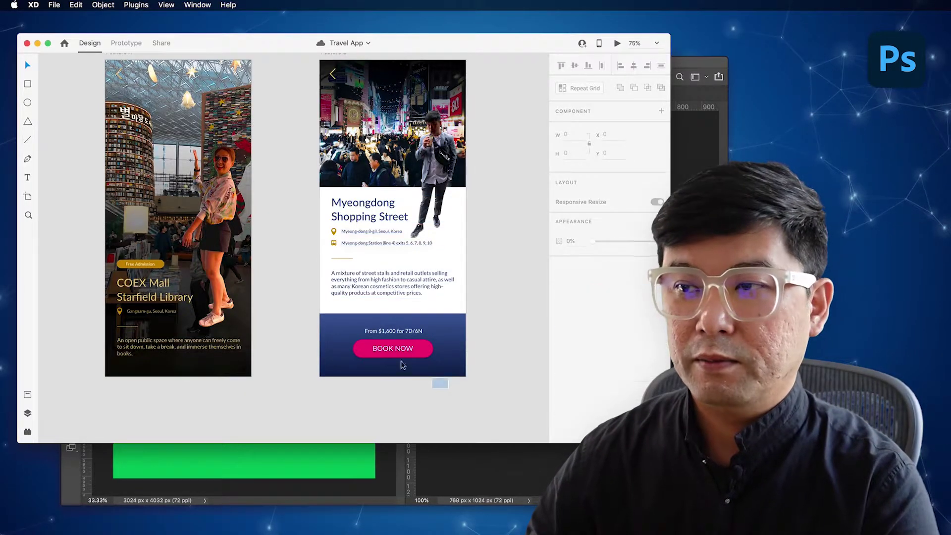
{"action": "left_click", "coordinate": [442, 369]}
{"action": "left_click", "coordinate": [445, 353], "text": "shift"}
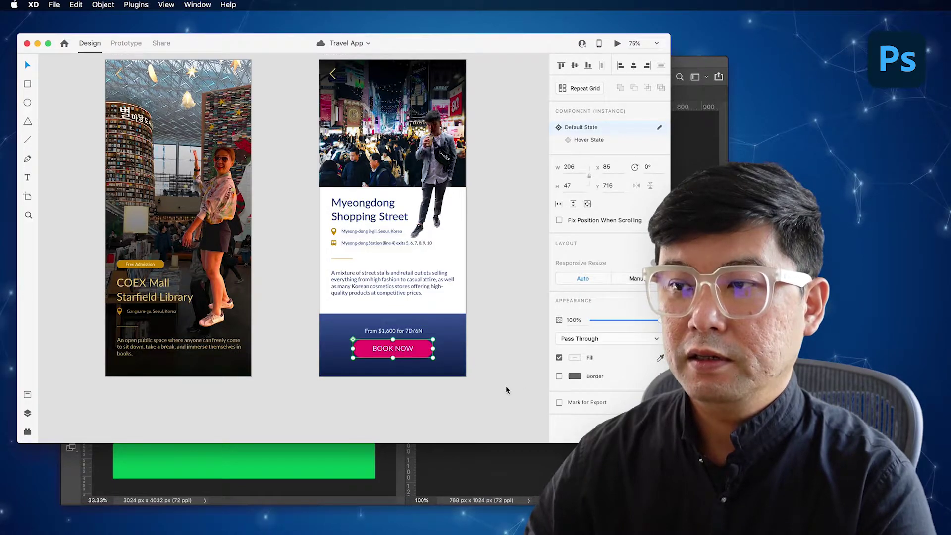
{"action": "key", "text": "cmd+c"}
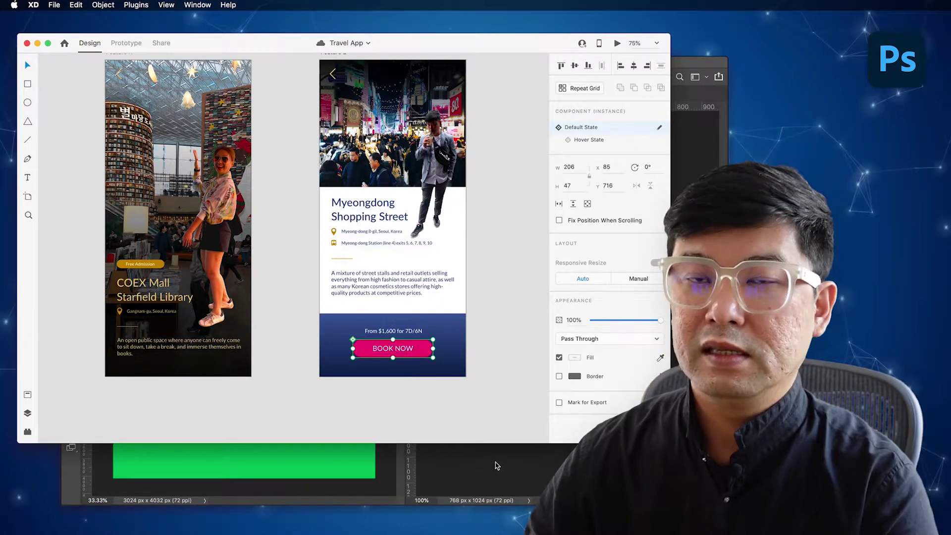
Step: Return to Photoshop, paste the BOOK NOW button into the man's document and move it toward the lower-right corner
{"action": "key", "text": "cmd+Tab"}
{"action": "key", "text": "cmd+v"}
{"action": "left_click_drag", "start_coordinate": [568, 306], "coordinate": [632, 415]}
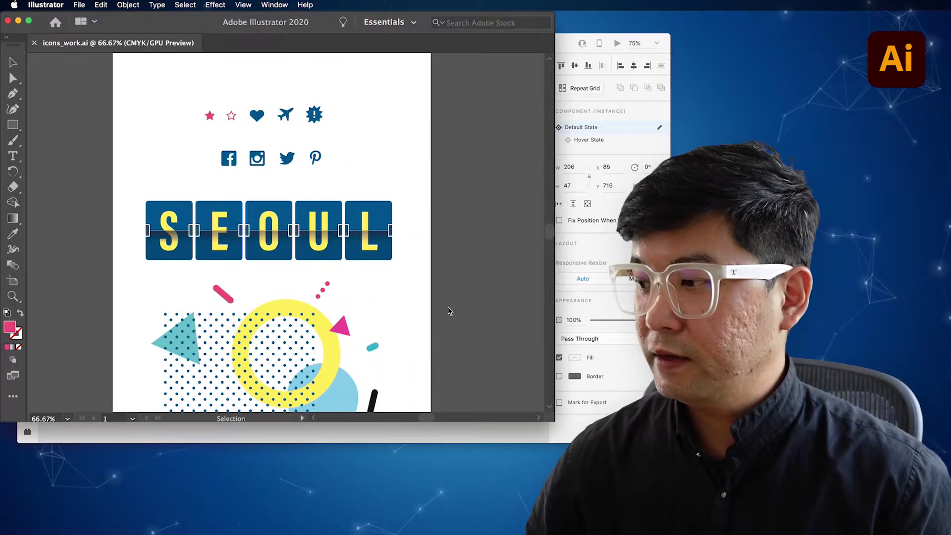
Step: Examine the SEOUL lettering and the geometric shapes artwork in icons_work.ai by selecting each in turn
{"action": "left_click_drag", "start_coordinate": [190, 28], "coordinate": [241, 95]}
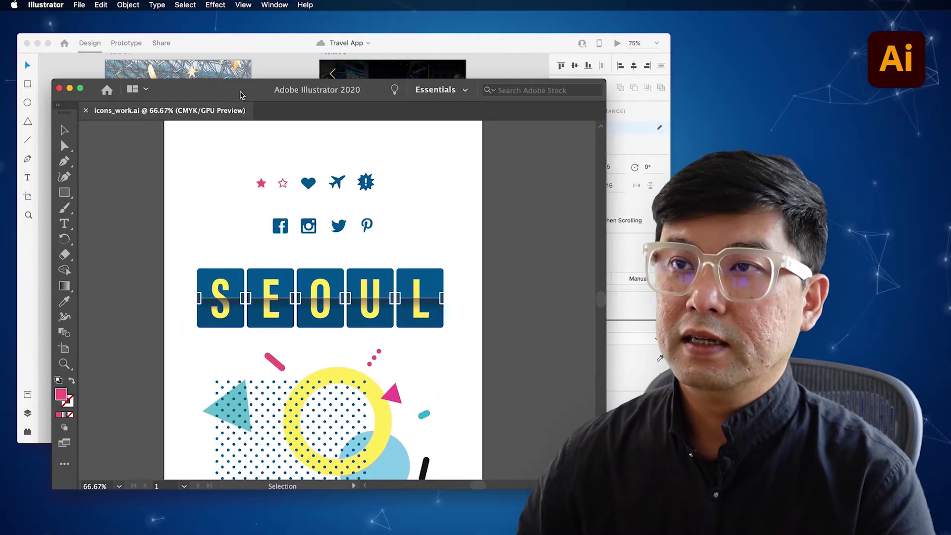
{"action": "left_click_drag", "start_coordinate": [183, 263], "coordinate": [468, 334]}
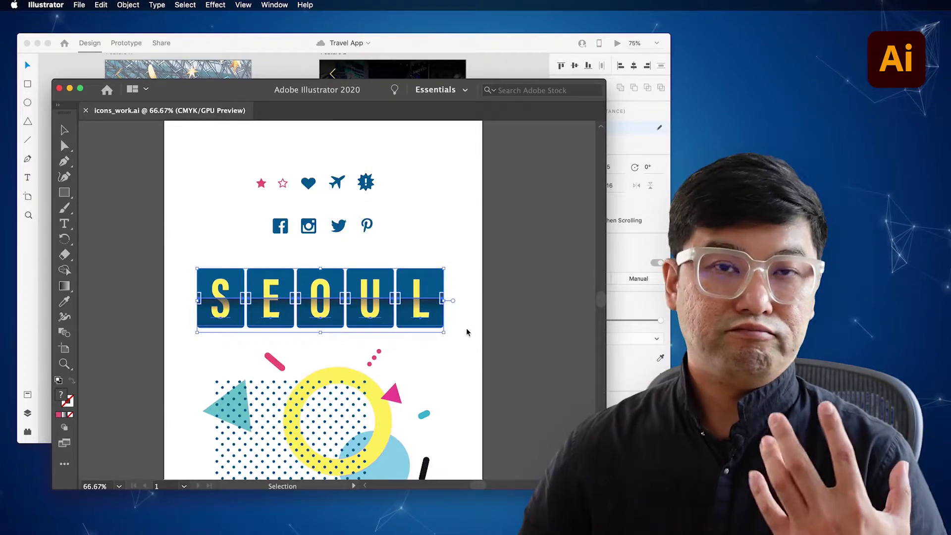
{"action": "left_click", "coordinate": [467, 330]}
{"action": "left_click_drag", "start_coordinate": [399, 404], "coordinate": [396, 339]}
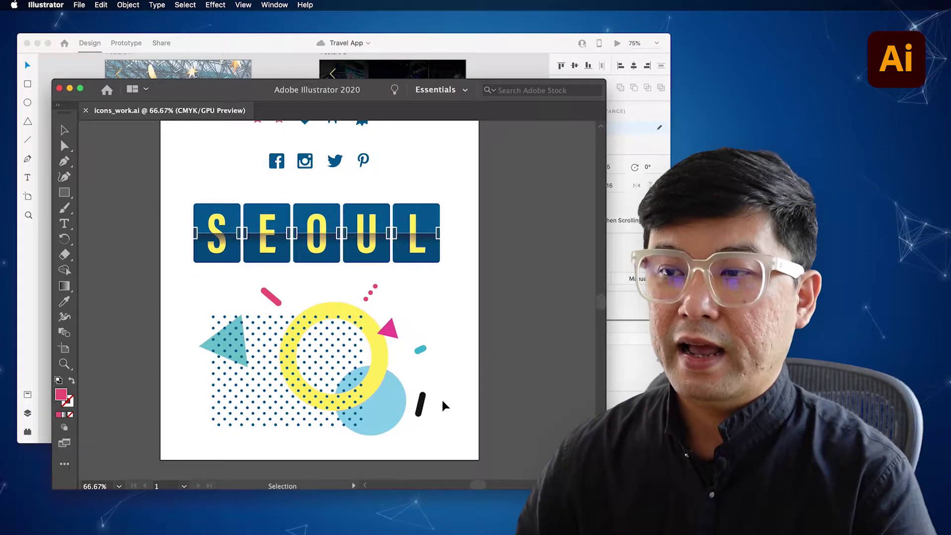
{"action": "left_click", "coordinate": [338, 310]}
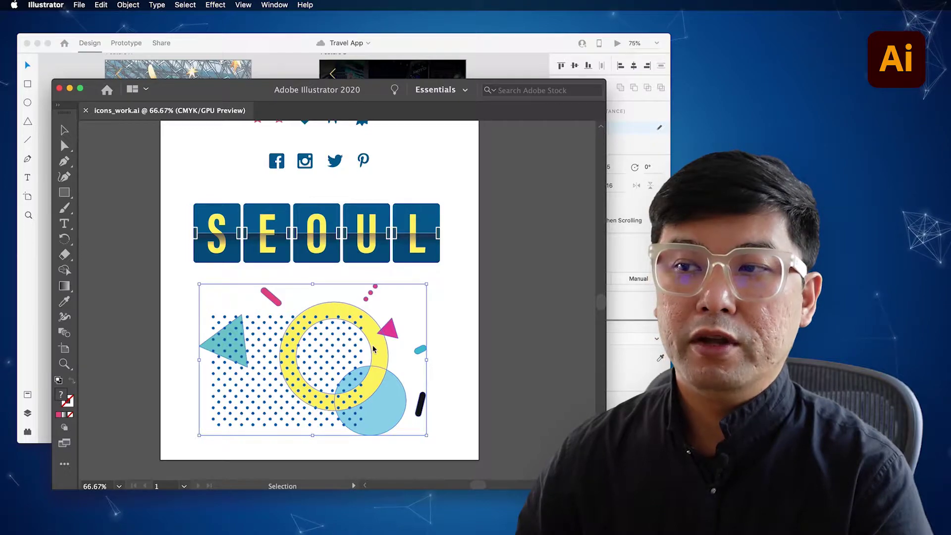
{"action": "left_click", "coordinate": [461, 344]}
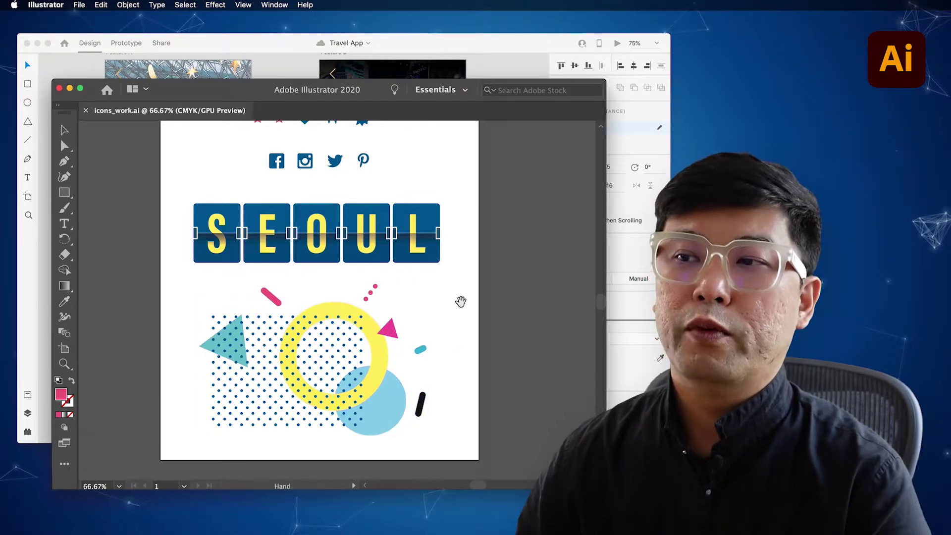
{"action": "left_click_drag", "start_coordinate": [461, 303], "coordinate": [456, 378]}
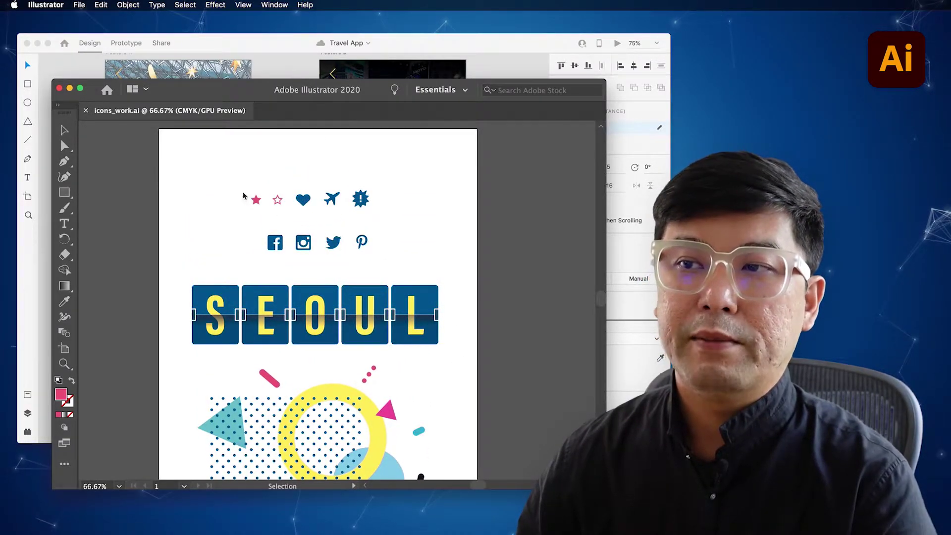
Step: Select the filled and outlined pink star icons in icons_work.ai together and copy them
{"action": "left_click", "coordinate": [283, 212], "text": "super"}
{"action": "left_click", "coordinate": [331, 308], "text": "super"}
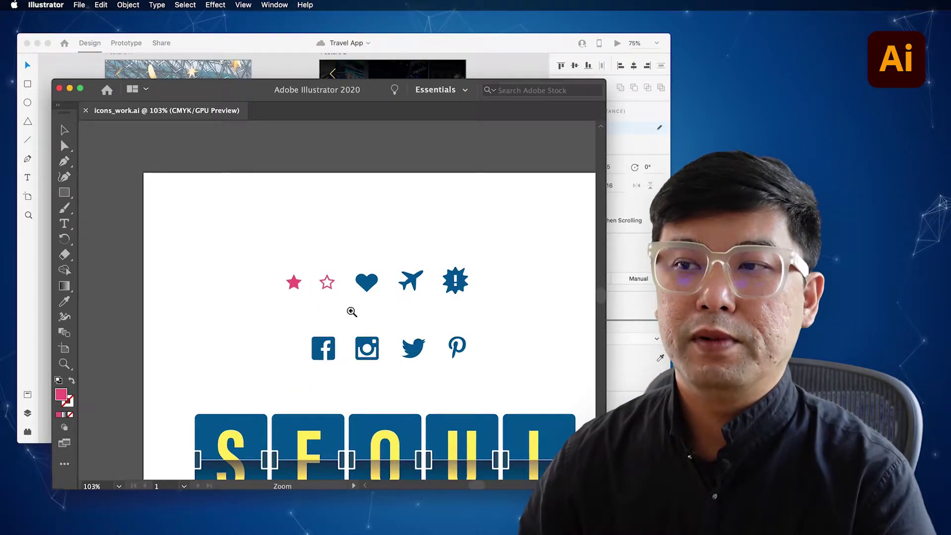
{"action": "left_click", "coordinate": [314, 314], "text": "super"}
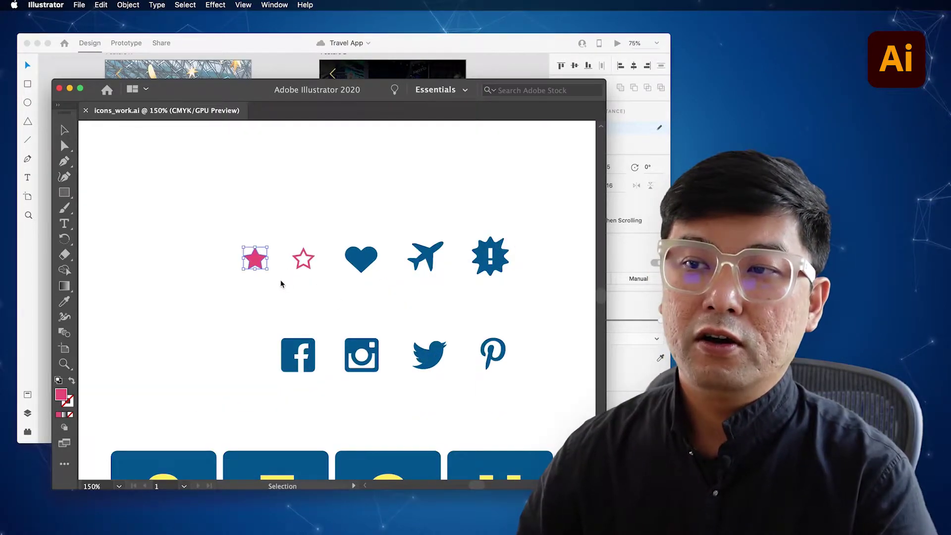
{"action": "left_click", "coordinate": [304, 268], "text": "shift"}
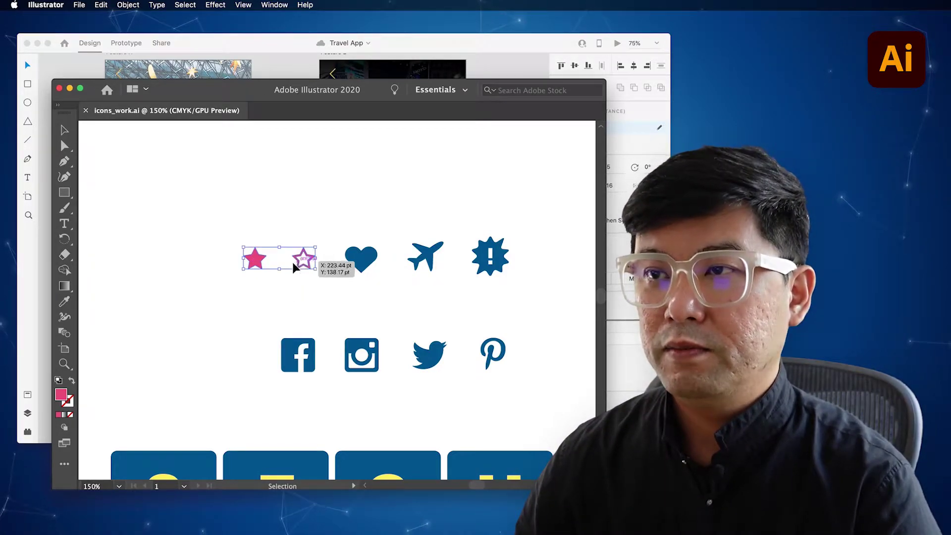
Step: Switch to Adobe XD and paste the two star icons onto the Feature B artboard at the start of the description paragraph
{"action": "left_click", "coordinate": [280, 66]}
{"action": "left_click", "coordinate": [501, 280]}
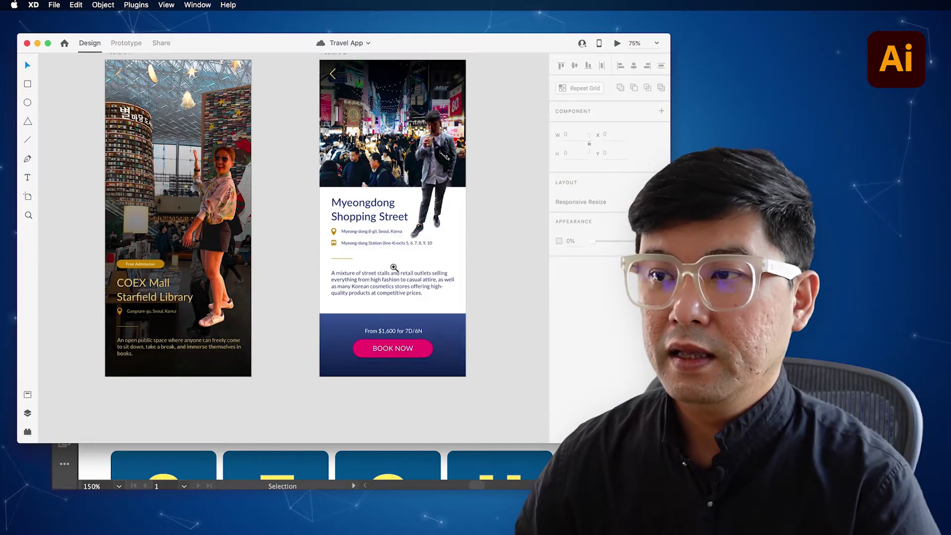
{"action": "scroll", "coordinate": [366, 275], "scroll_direction": "up", "scroll_amount": 5}
{"action": "scroll", "coordinate": [372, 286], "scroll_direction": "right", "scroll_amount": 4}
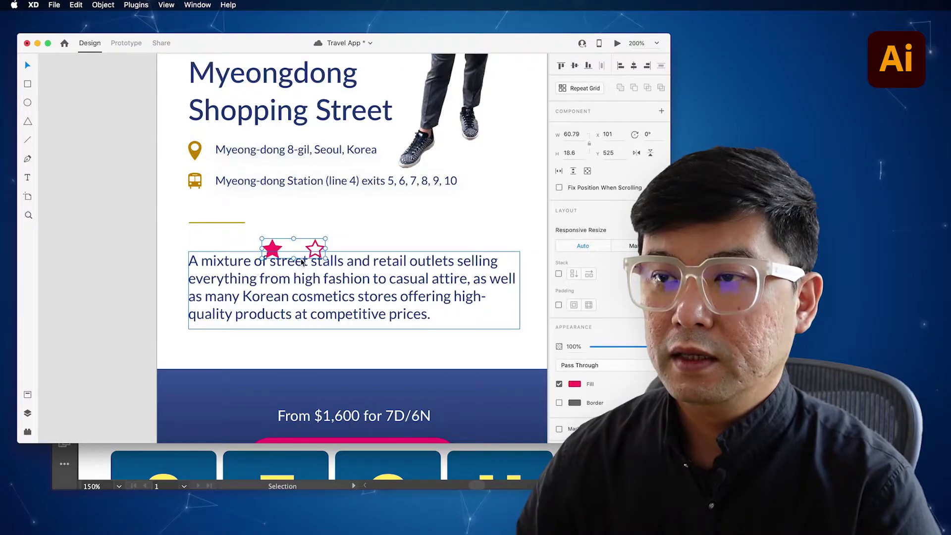
Step: Place the two pink stars just below the gold divider line, flush with the description's left edge, and ungroup them
{"action": "left_click_drag", "start_coordinate": [313, 248], "coordinate": [239, 239]}
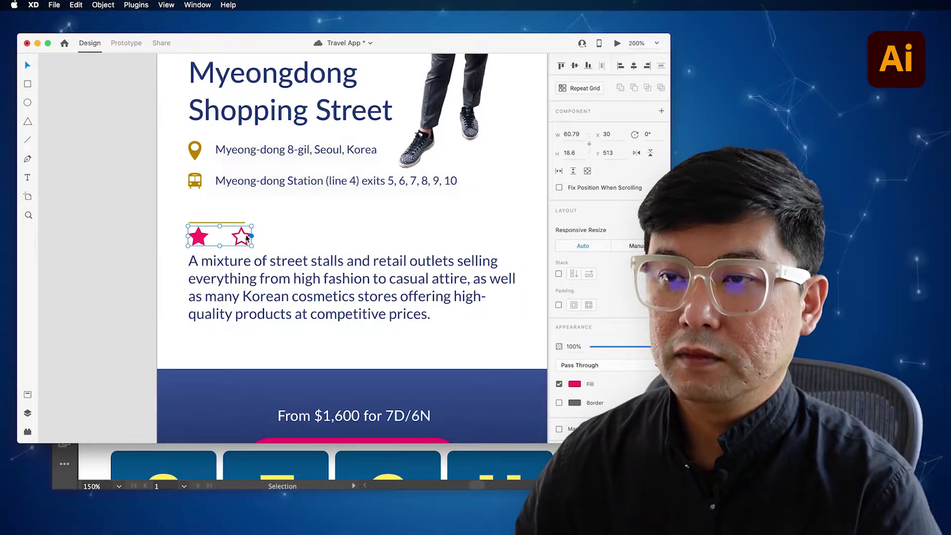
{"action": "right_click", "coordinate": [201, 240]}
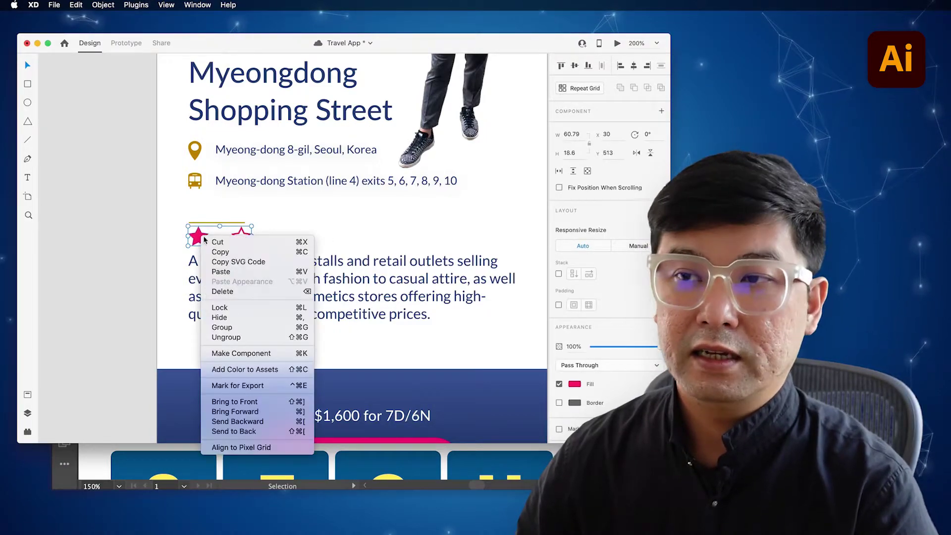
{"action": "left_click", "coordinate": [237, 334]}
{"action": "left_click", "coordinate": [237, 334]}
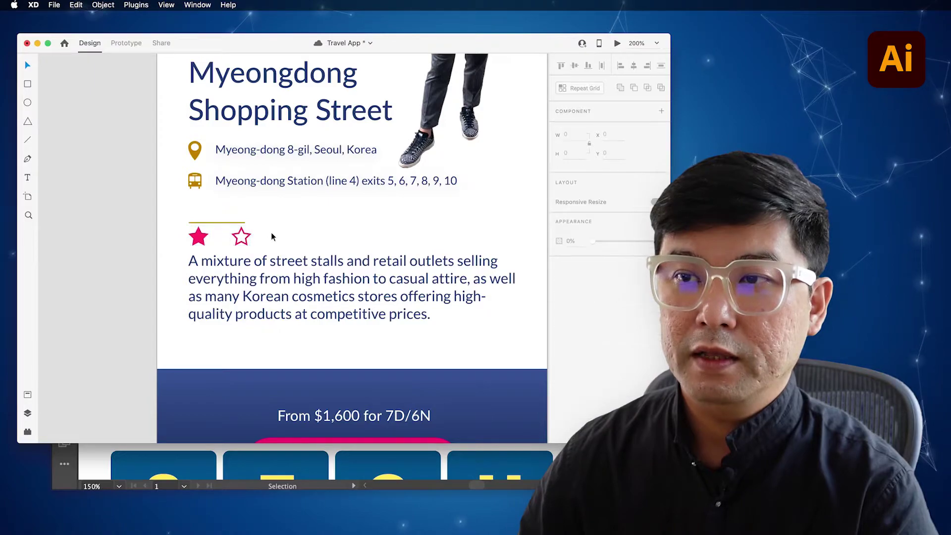
Step: Build an evenly spaced five-star rating row by duplicating the filled star to four and placing the outlined star last
{"action": "left_click_drag", "start_coordinate": [248, 239], "coordinate": [329, 239]}
{"action": "left_click", "coordinate": [201, 240], "text": "shift"}
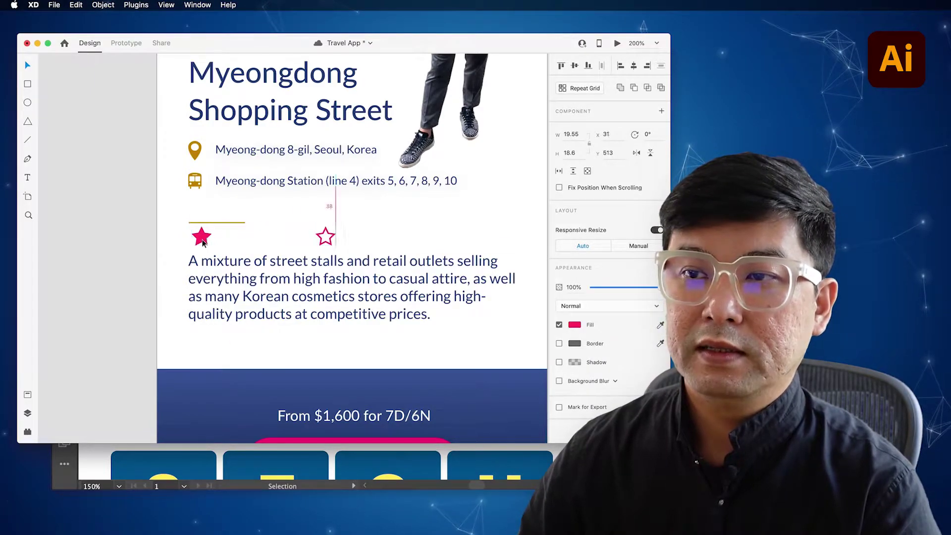
{"action": "left_click", "coordinate": [219, 242]}
{"action": "left_click_drag", "start_coordinate": [201, 240], "coordinate": [281, 239]}
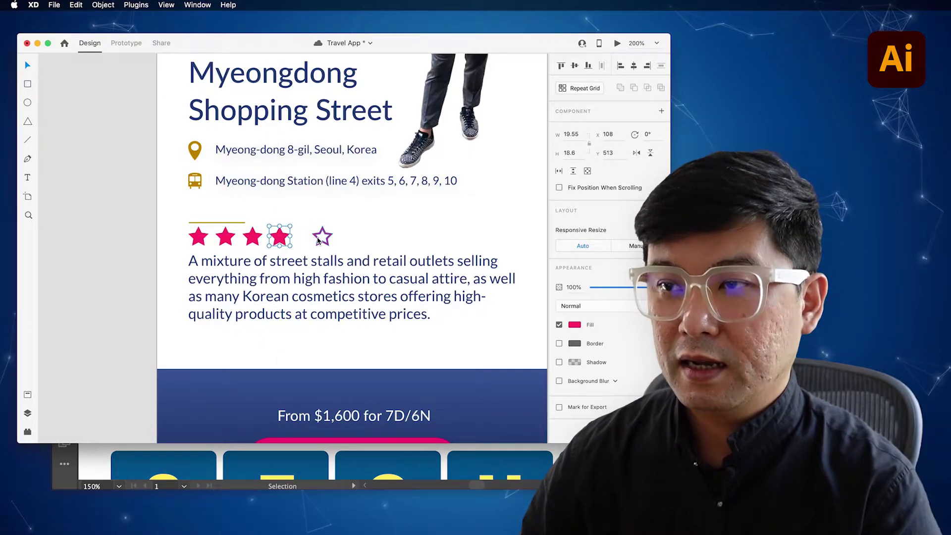
{"action": "left_click", "coordinate": [319, 241]}
{"action": "left_click_drag", "start_coordinate": [319, 236], "coordinate": [303, 236]}
Step: Select all five rating stars and scale them down proportionally to about 11 by 10.4 each
{"action": "left_click", "coordinate": [284, 240], "text": "shift"}
{"action": "left_click", "coordinate": [255, 240], "text": "shift"}
{"action": "left_click", "coordinate": [227, 239], "text": "shift"}
{"action": "left_click", "coordinate": [201, 240], "text": "shift"}
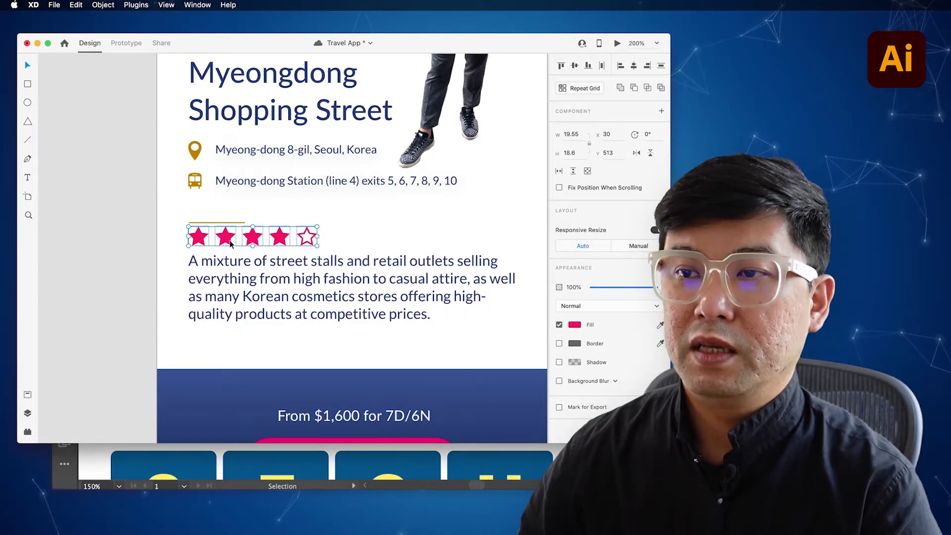
{"action": "left_click_drag", "start_coordinate": [317, 226], "coordinate": [296, 235]}
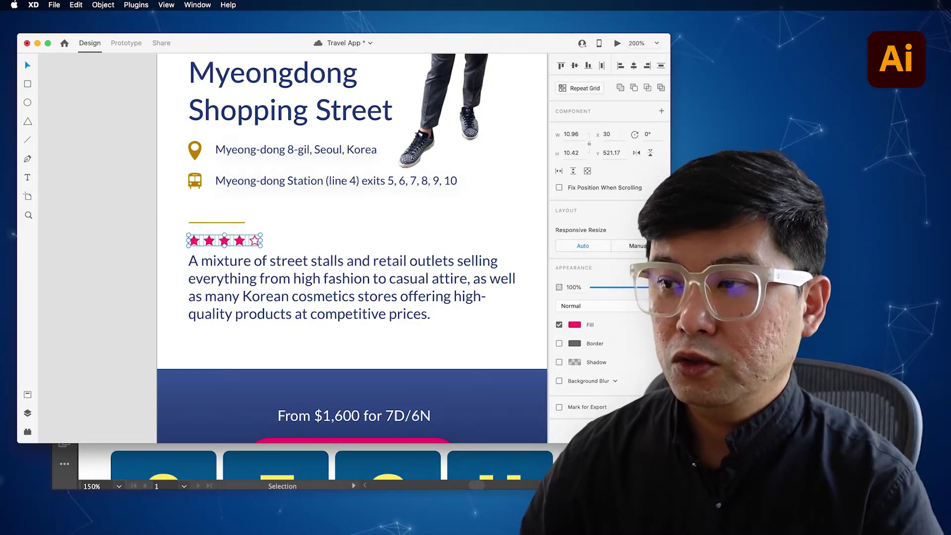
Step: Recolor the five rating stars with the gold sampled from the location pin icon
{"action": "left_click", "coordinate": [661, 325]}
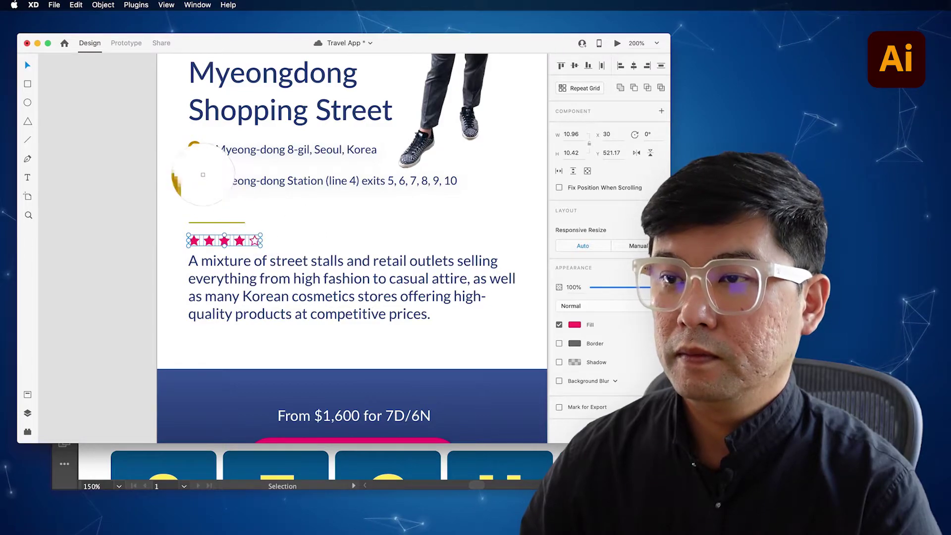
{"action": "left_click", "coordinate": [194, 157]}
{"action": "left_click", "coordinate": [279, 231]}
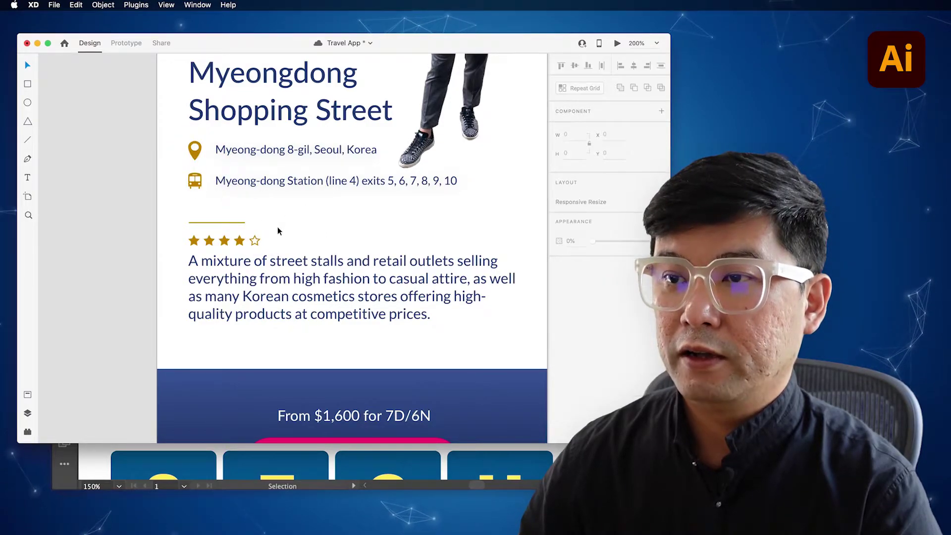
Step: Move the description paragraph slightly down to leave more space below the rating stars, and review both artboards
{"action": "left_click", "coordinate": [259, 242]}
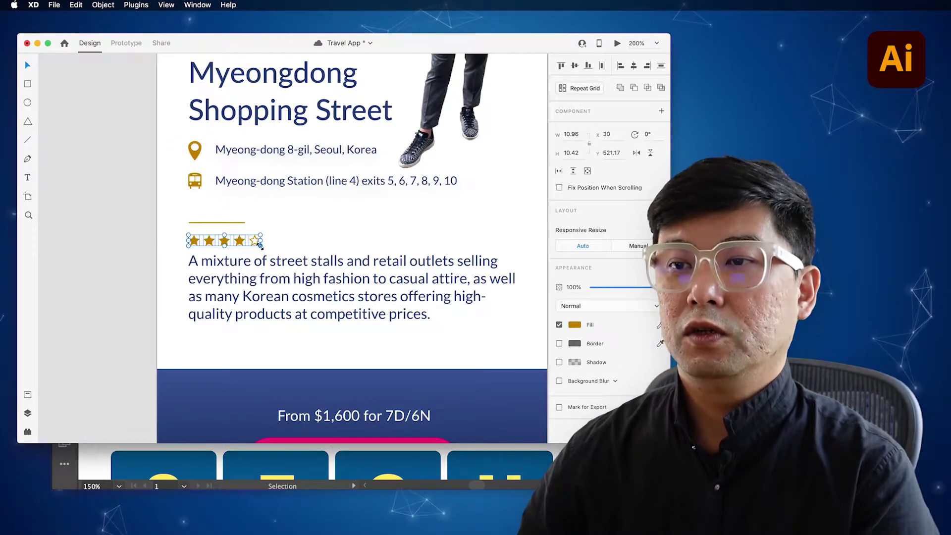
{"action": "left_click_drag", "start_coordinate": [301, 264], "coordinate": [306, 272]}
{"action": "left_click", "coordinate": [293, 231]}
{"action": "left_click", "coordinate": [301, 229], "text": "alt+super"}
{"action": "left_click", "coordinate": [301, 230], "text": "alt+super"}
{"action": "left_click", "coordinate": [331, 238], "text": "alt+super"}
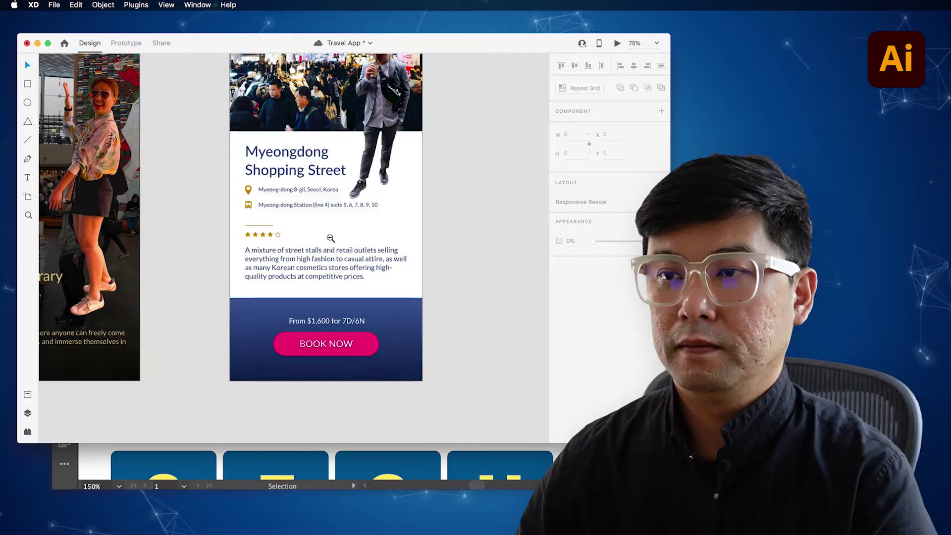
{"action": "left_click_drag", "start_coordinate": [338, 259], "coordinate": [385, 260]}
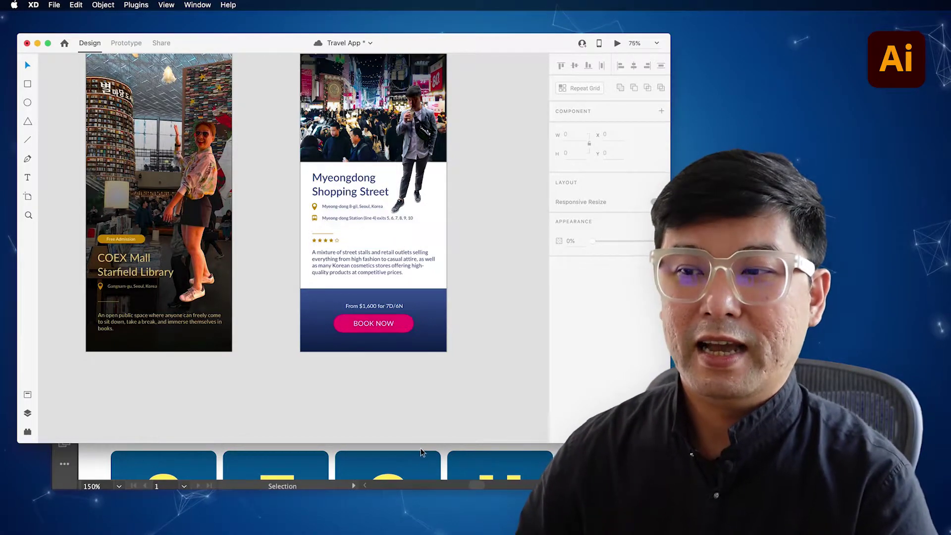
Step: Switch to Illustrator and select the SEOUL sign in icons_work.ai
{"action": "left_click", "coordinate": [421, 461]}
{"action": "left_click_drag", "start_coordinate": [431, 420], "coordinate": [372, 297]}
{"action": "left_click_drag", "start_coordinate": [384, 374], "coordinate": [389, 309]}
{"action": "left_click", "coordinate": [388, 310], "text": "alt+super"}
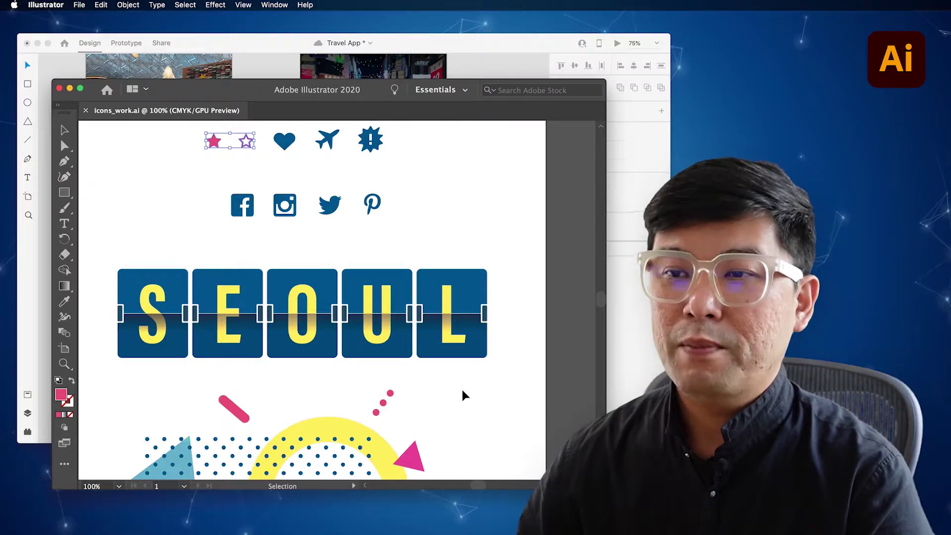
{"action": "left_click", "coordinate": [128, 286]}
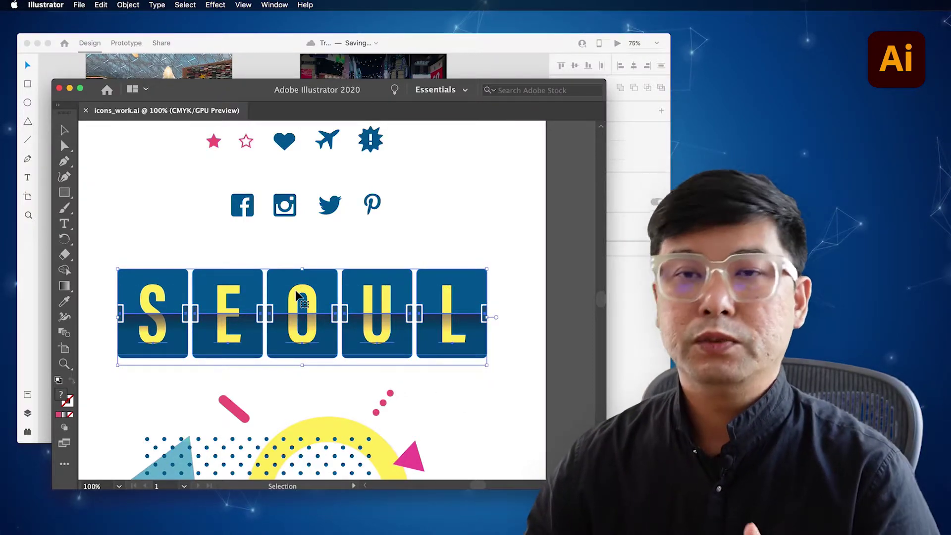
Step: Try to move the upper panel of the S tile and undo the move
{"action": "left_click", "coordinate": [190, 265]}
{"action": "left_click", "coordinate": [169, 273]}
{"action": "left_click_drag", "start_coordinate": [174, 266], "coordinate": [167, 249]}
{"action": "key", "text": "super+z"}
Step: Select the upper panel of the S tile and examine its anchor points up close with Direct Selection
{"action": "left_click", "coordinate": [182, 266]}
{"action": "left_click", "coordinate": [181, 278]}
{"action": "key", "text": "super+space"}
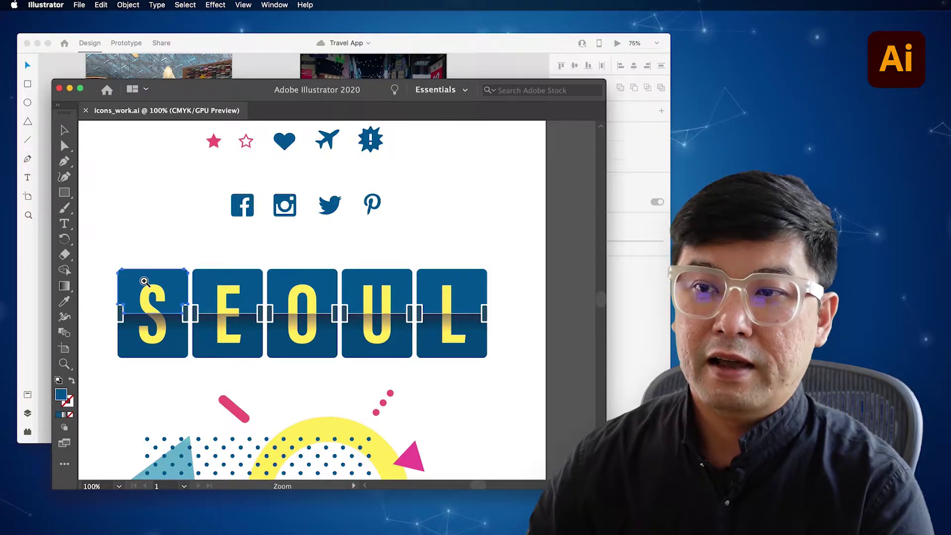
{"action": "left_click", "coordinate": [144, 281], "text": "super"}
{"action": "left_click", "coordinate": [144, 280], "text": "super"}
{"action": "left_click_drag", "start_coordinate": [422, 317], "coordinate": [117, 215]}
{"action": "left_click_drag", "start_coordinate": [270, 234], "coordinate": [199, 230]}
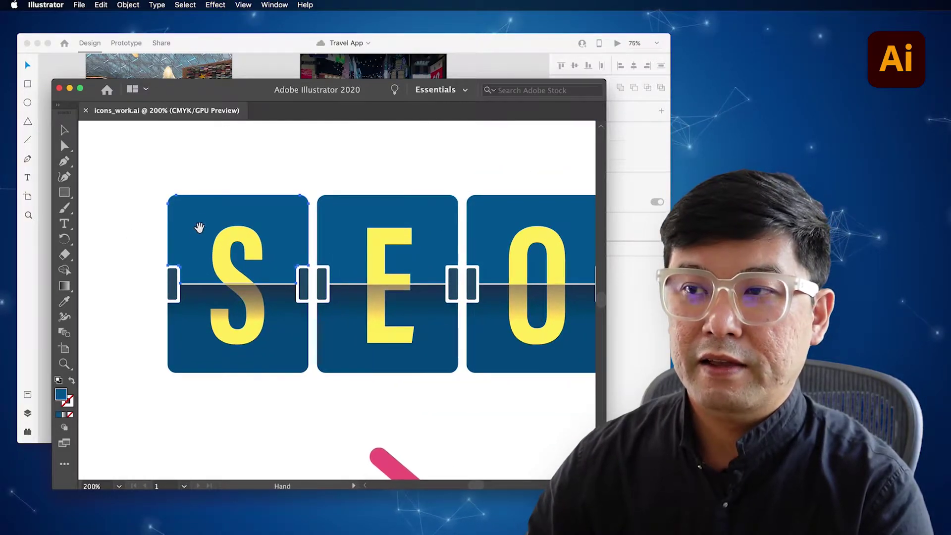
{"action": "key", "text": "a"}
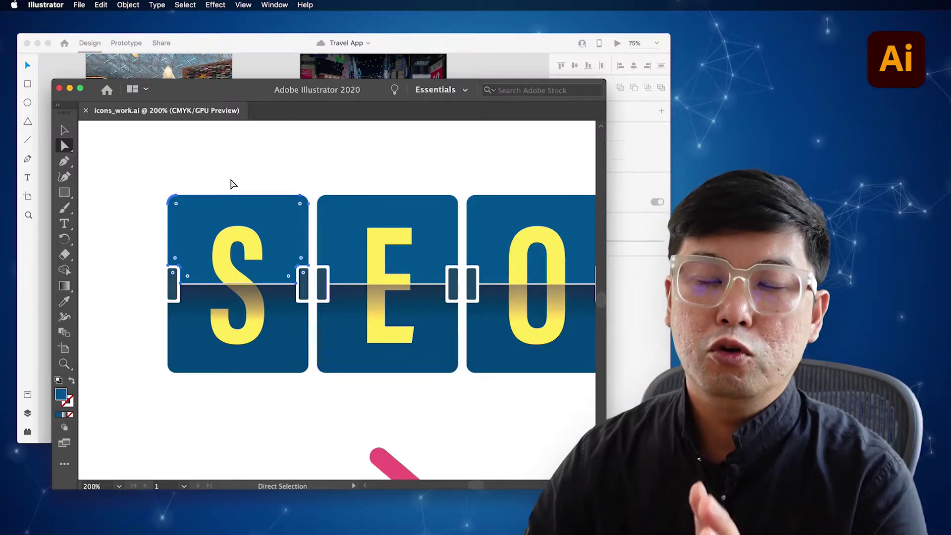
{"action": "left_click", "coordinate": [234, 184]}
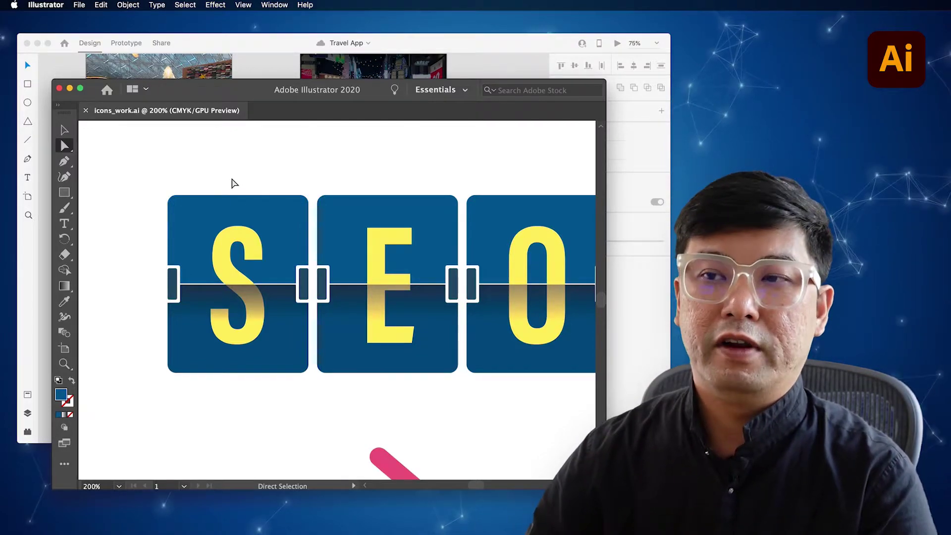
Step: Select the entire SEOUL sign with the Selection tool and copy it
{"action": "key", "text": "super+minus"}
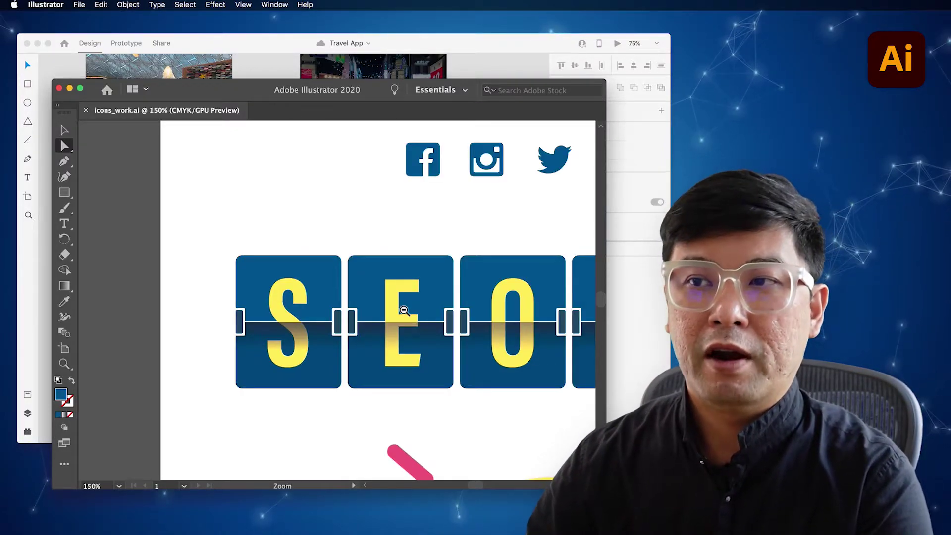
{"action": "key", "text": "super+minus"}
{"action": "left_click_drag", "start_coordinate": [454, 332], "coordinate": [389, 300]}
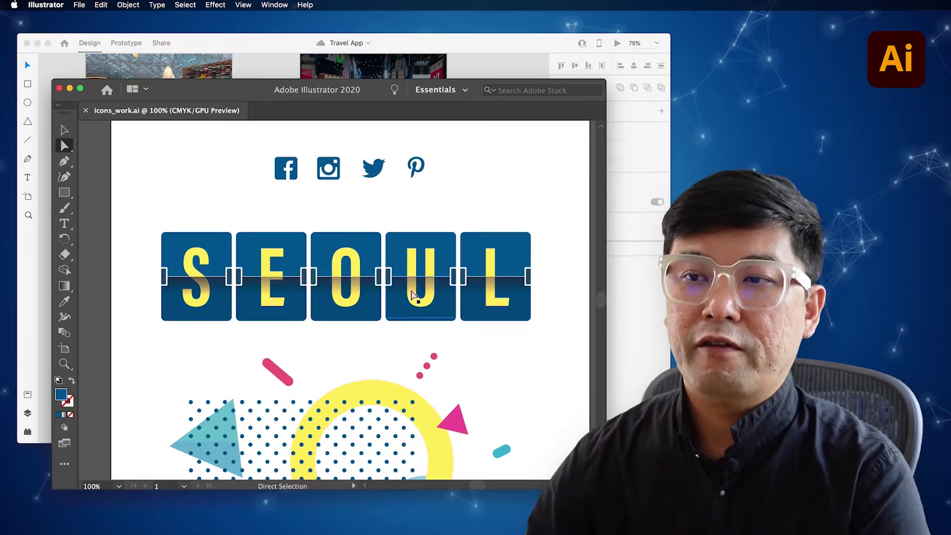
{"action": "mouse_move", "coordinate": [150, 223]}
{"action": "left_mouse_down"}
{"action": "mouse_move", "coordinate": [545, 309]}
{"action": "mouse_move", "coordinate": [132, 222]}
{"action": "left_mouse_up"}
{"action": "left_click", "coordinate": [548, 320]}
{"action": "key", "text": "v"}
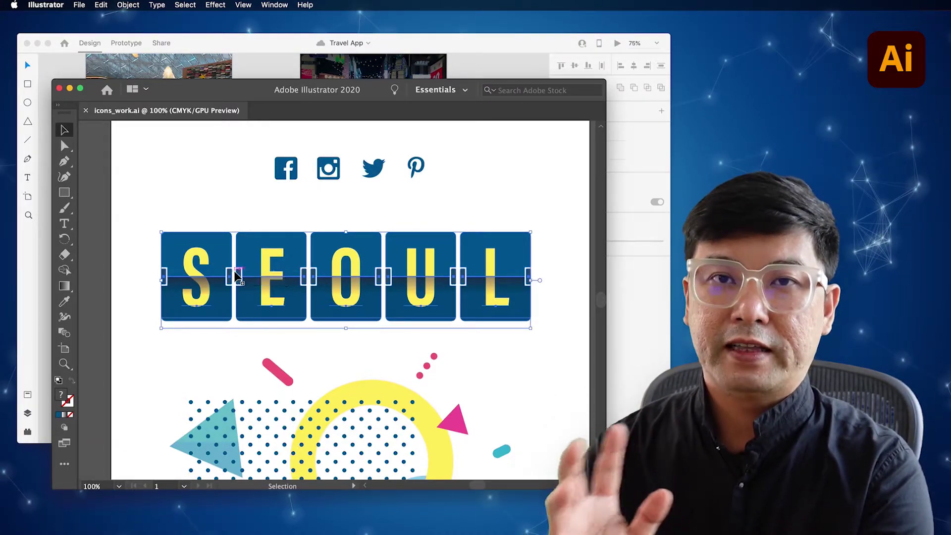
Step: Switch to Adobe XD, paste the SEOUL sign and move it onto the Myeongdong Shopping Street artboard
{"action": "left_click", "coordinate": [492, 67]}
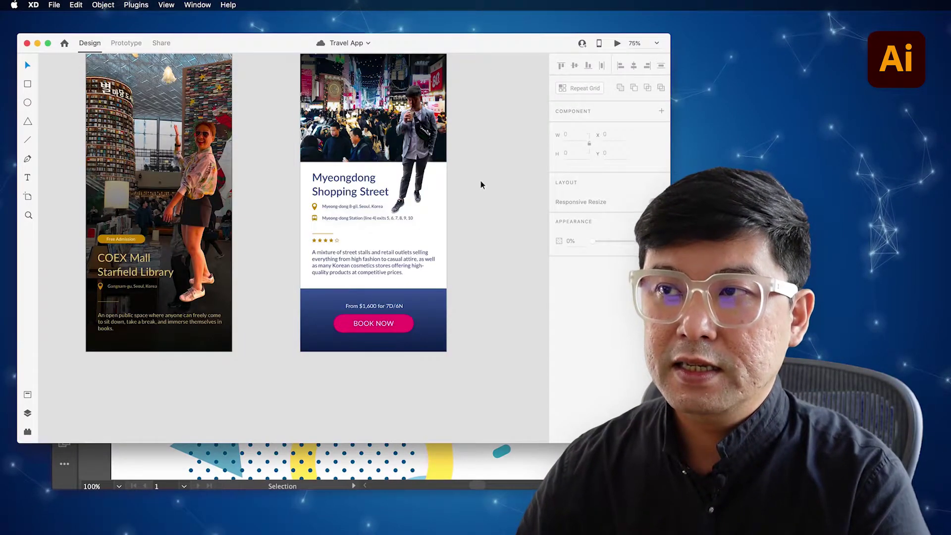
{"action": "key", "text": "super+v"}
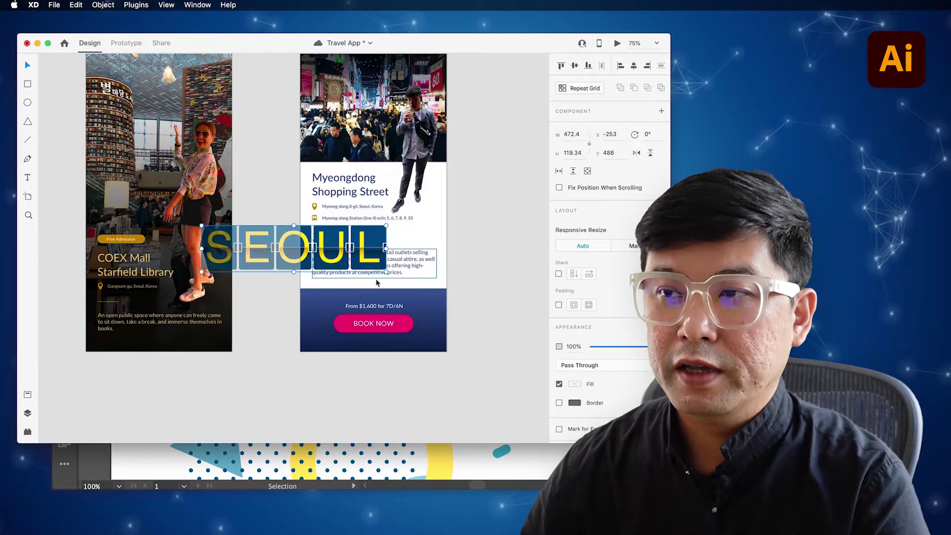
{"action": "left_click_drag", "start_coordinate": [334, 239], "coordinate": [396, 232]}
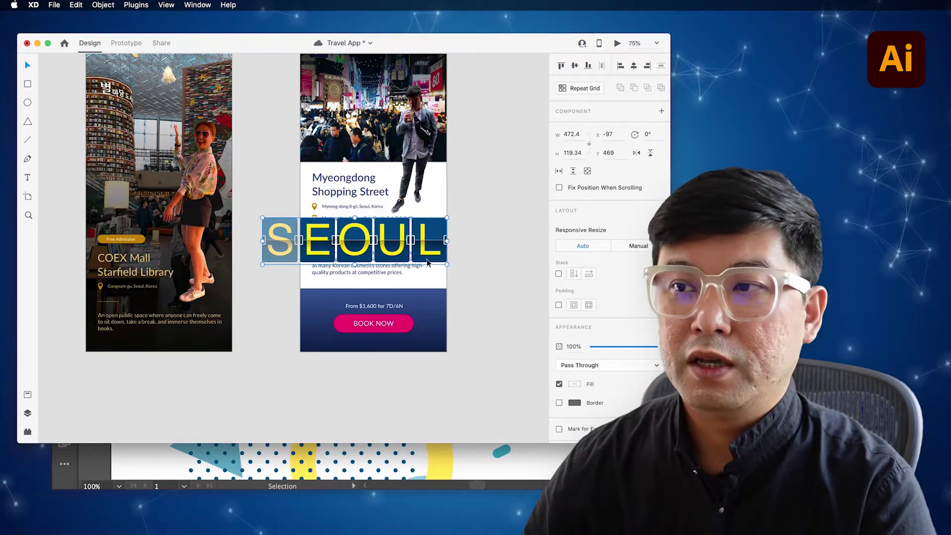
Step: Try to enlarge the pasted SEOUL sign to about 621 by 203 with Responsive Resize on
{"action": "key", "text": "super+equal"}
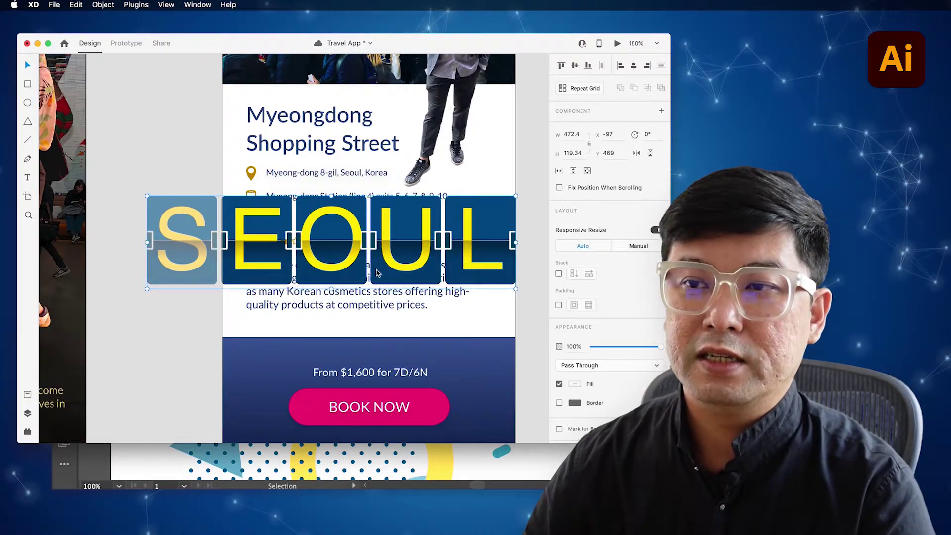
{"action": "scroll", "coordinate": [377, 260], "scroll_direction": "right", "scroll_amount": 5}
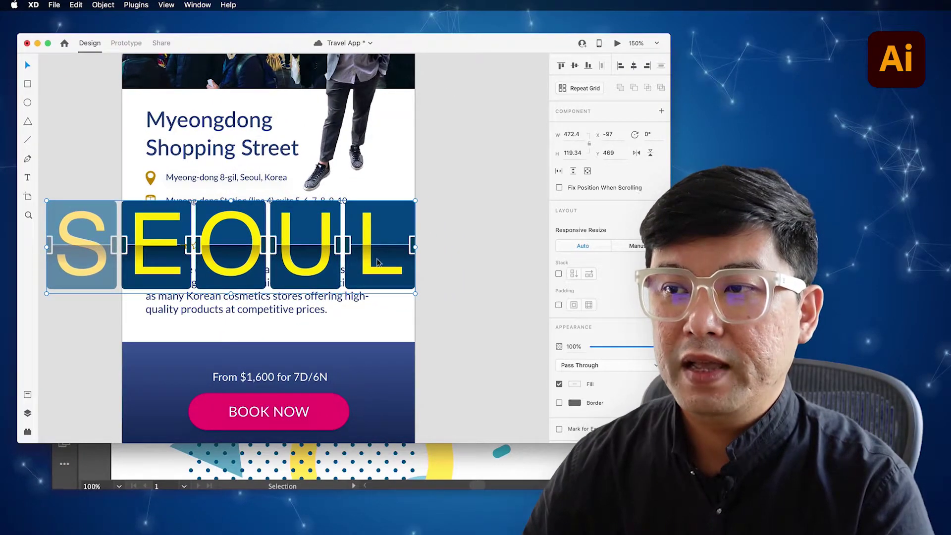
{"action": "left_click_drag", "start_coordinate": [415, 293], "coordinate": [531, 359]}
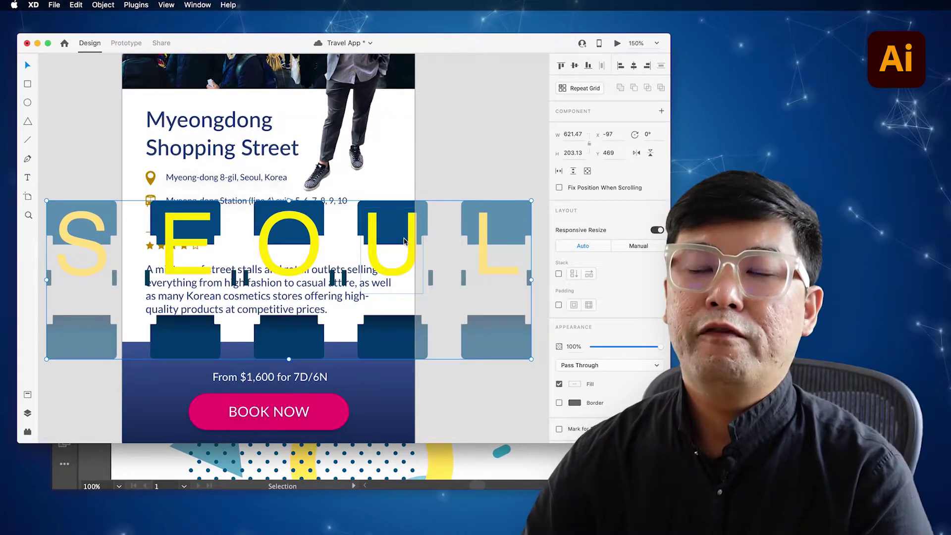
Step: Switch to Illustrator, enlarge the original SEOUL sign proportionally for comparison and undo the scaling
{"action": "left_click", "coordinate": [497, 468]}
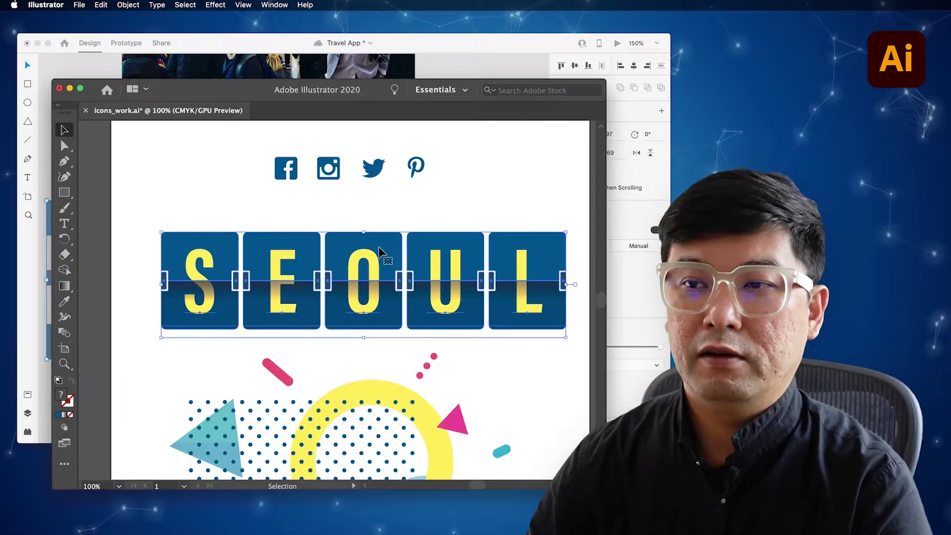
{"action": "key", "text": "super+z"}
Step: Return to Adobe XD, save the Travel App document and delete the pasted SEOUL sign from the artboard
{"action": "left_click", "coordinate": [469, 49]}
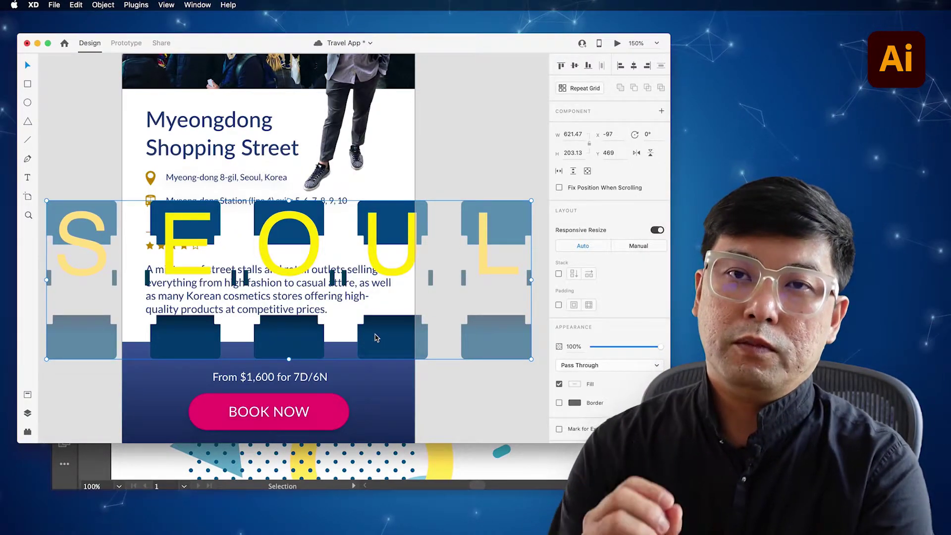
{"action": "key", "text": "super+s"}
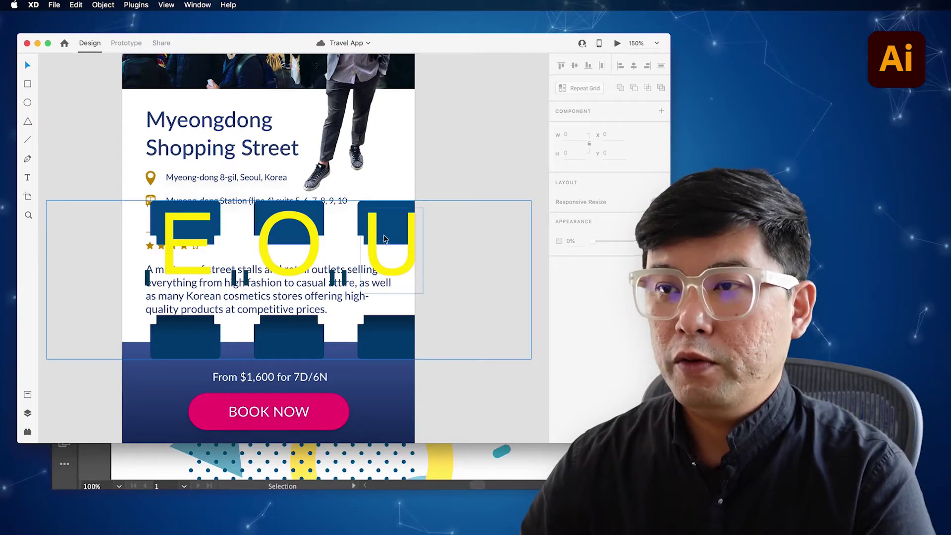
{"action": "left_click", "coordinate": [418, 219]}
{"action": "key", "text": "Delete"}
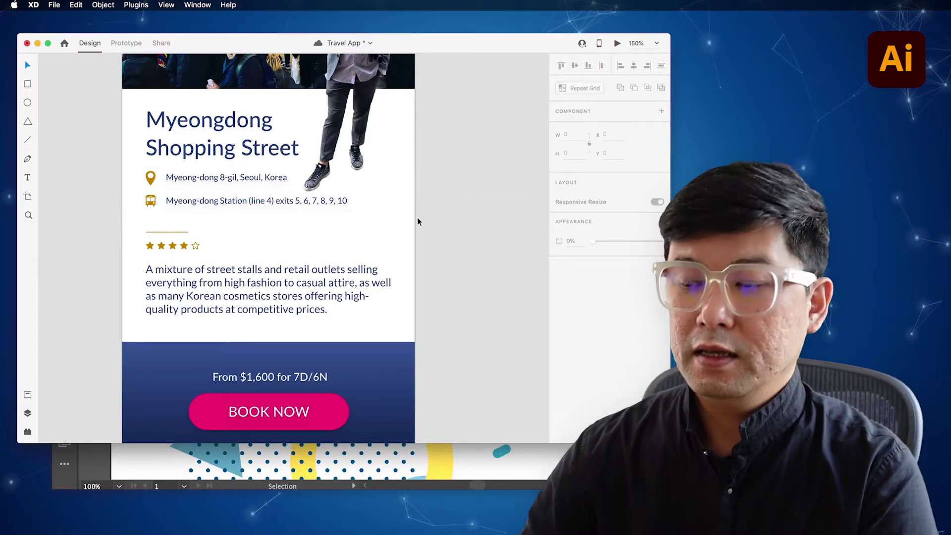
Step: Switch to Illustrator, copy the SEOUL sign, and create a 472 x 123 px Photoshop document from the Clipboard preset
{"action": "left_click", "coordinate": [436, 464]}
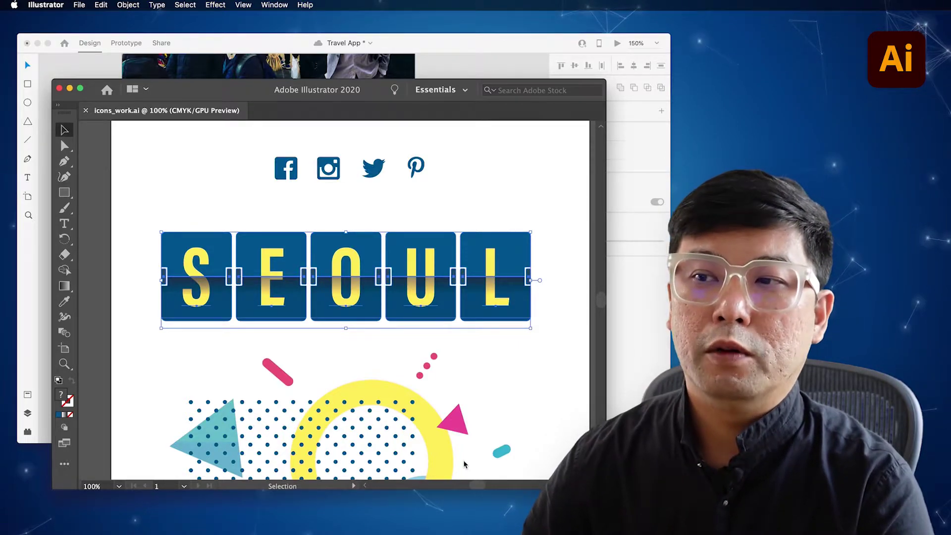
{"action": "key", "text": "a"}
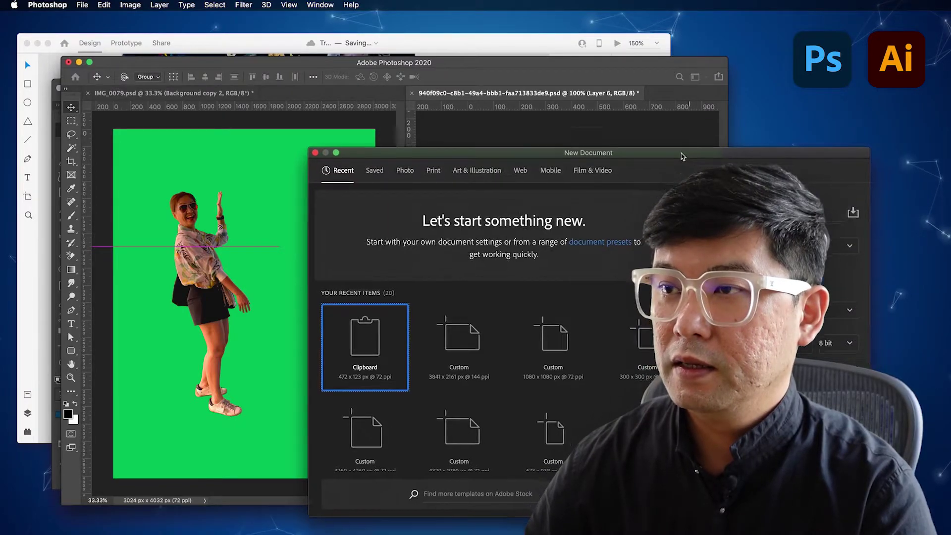
{"action": "left_click_drag", "start_coordinate": [690, 159], "coordinate": [515, 96]}
{"action": "key", "text": "Return"}
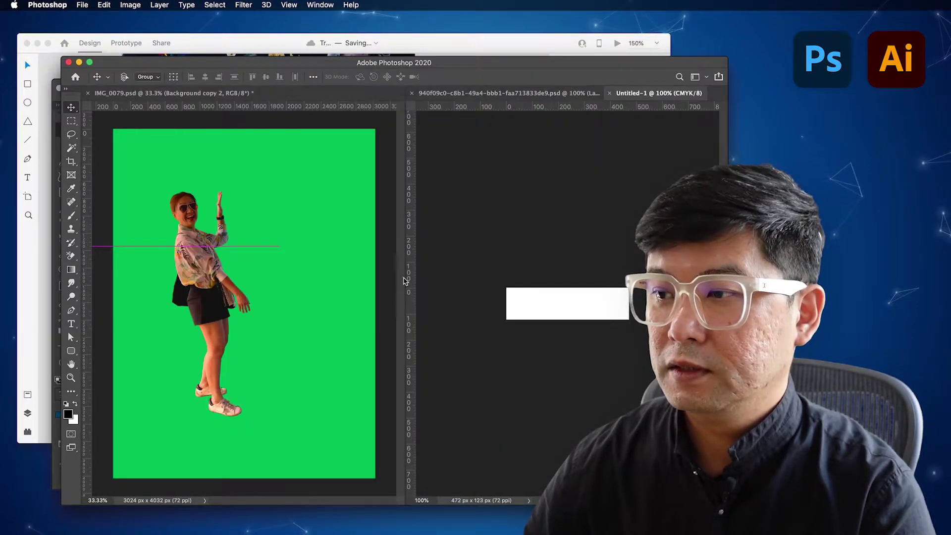
Step: Paste the SEOUL sign into the new Photoshop document as pixels and commit the placement
{"action": "key", "text": "super+v"}
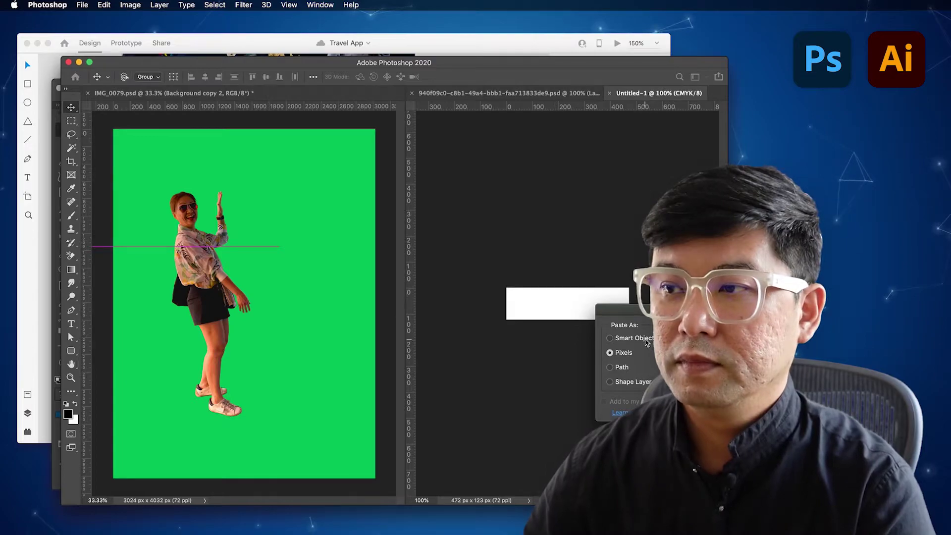
{"action": "key", "text": "Return"}
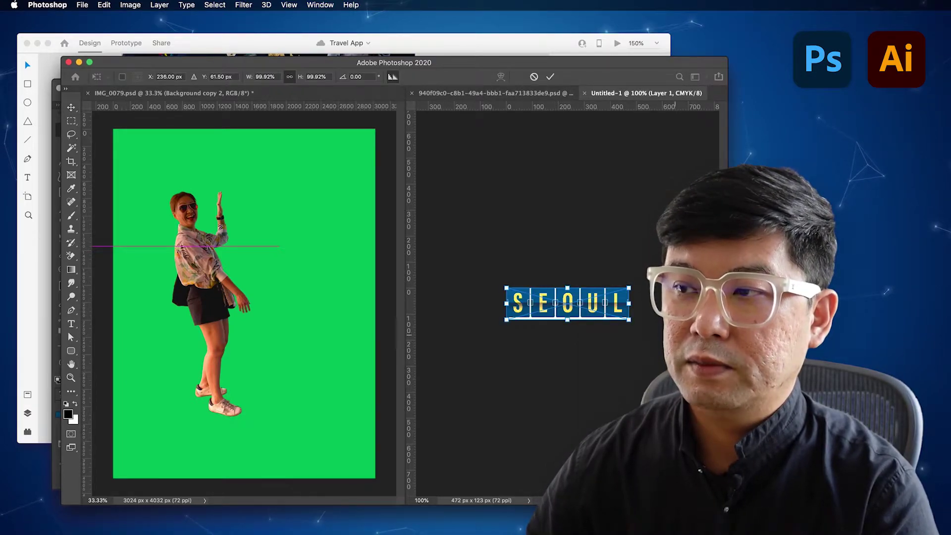
{"action": "key", "text": "Return"}
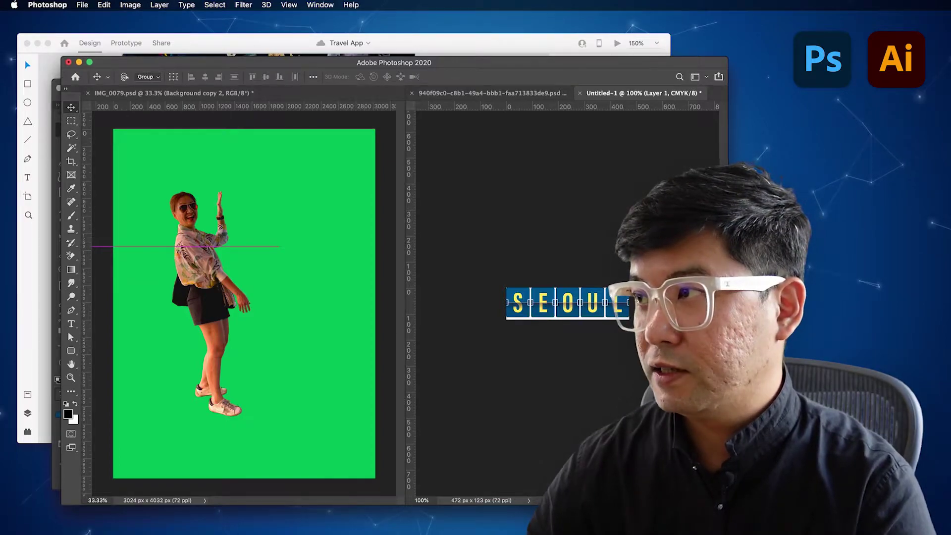
Step: Copy the SEOUL sign's pixels with a transparent background and bring them onto the Myeongdong Shopping Street artboard in Adobe XD
{"action": "key", "text": "super+equal"}
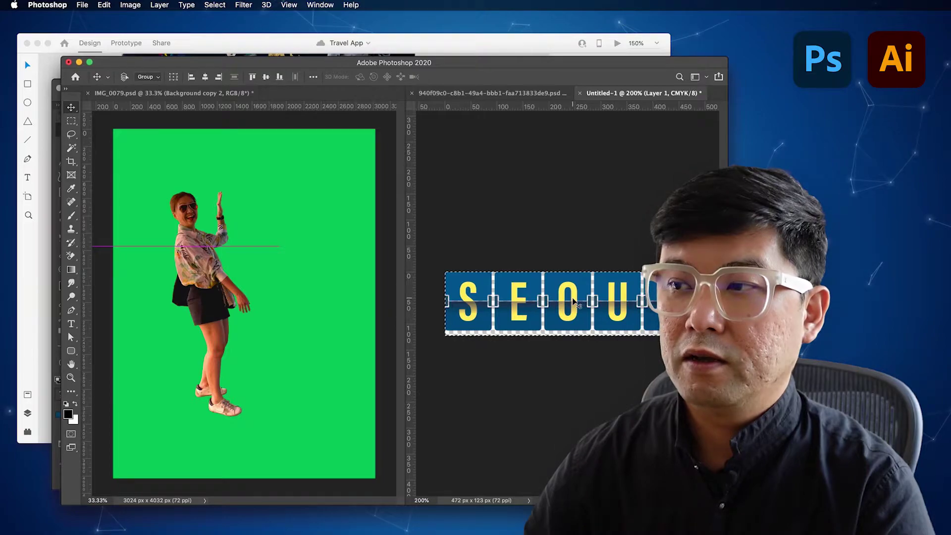
{"action": "left_click_drag", "start_coordinate": [574, 302], "coordinate": [435, 227]}
{"action": "left_click_drag", "start_coordinate": [478, 251], "coordinate": [199, 222]}
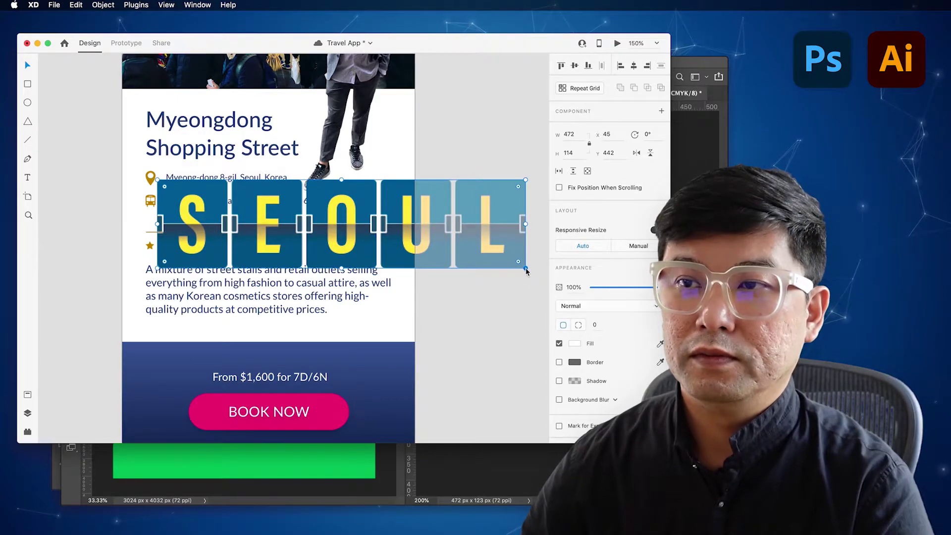
Step: Scale the SEOUL image down proportionally to about 147 by 35 and place it just above the Myeongdong Shopping Street title
{"action": "left_click_drag", "start_coordinate": [526, 268], "coordinate": [439, 331]}
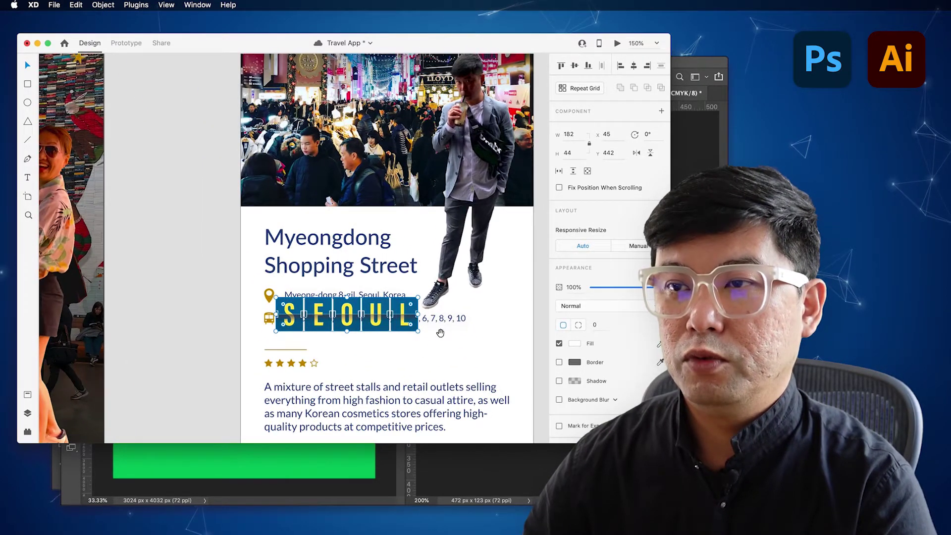
{"action": "left_click", "coordinate": [404, 325], "text": "alt+super"}
{"action": "left_click", "coordinate": [399, 324], "text": "alt+super"}
{"action": "left_click_drag", "start_coordinate": [358, 314], "coordinate": [445, 225]}
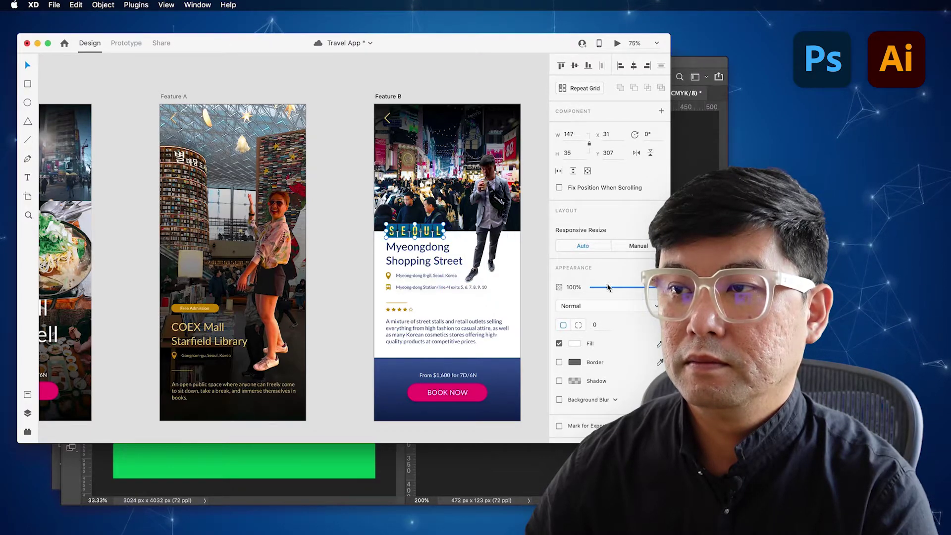
{"action": "left_click", "coordinate": [536, 297]}
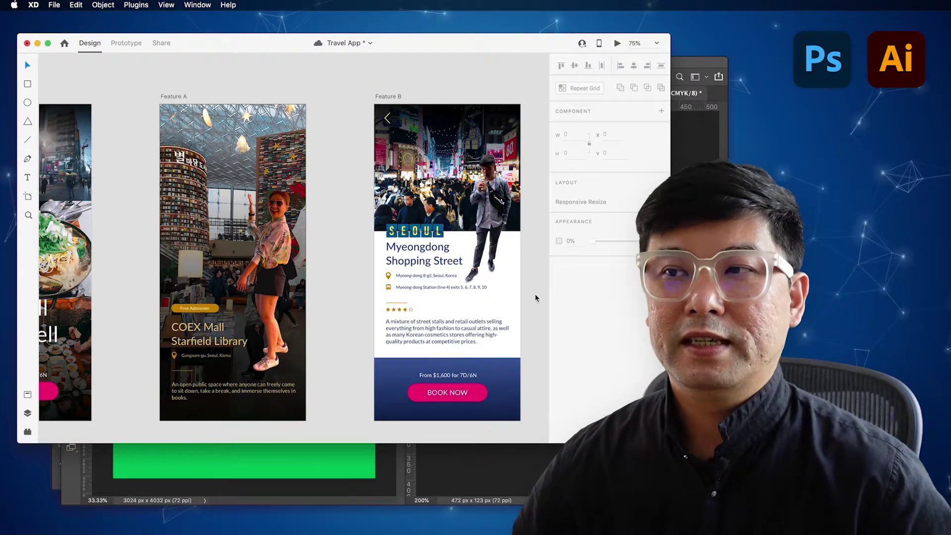
{"action": "left_click", "coordinate": [66, 468]}
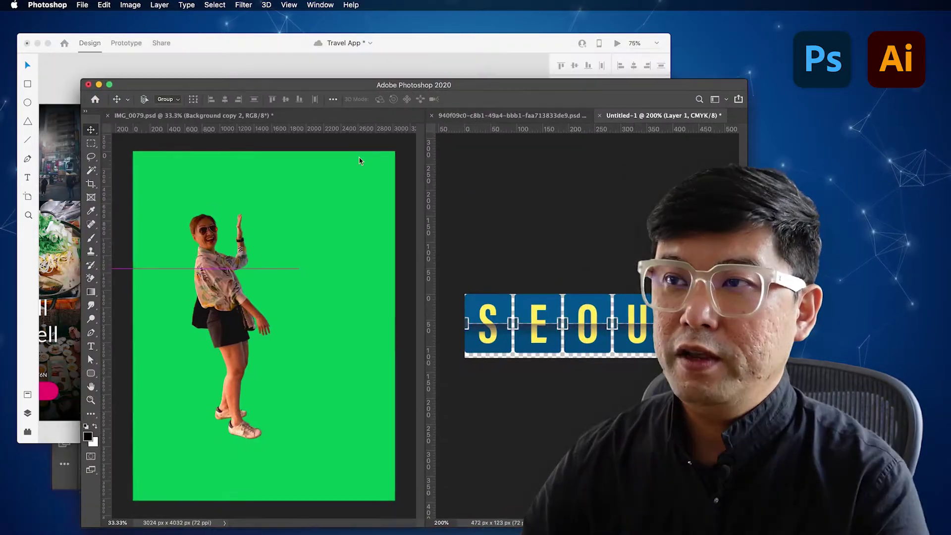
{"action": "left_click", "coordinate": [67, 468]}
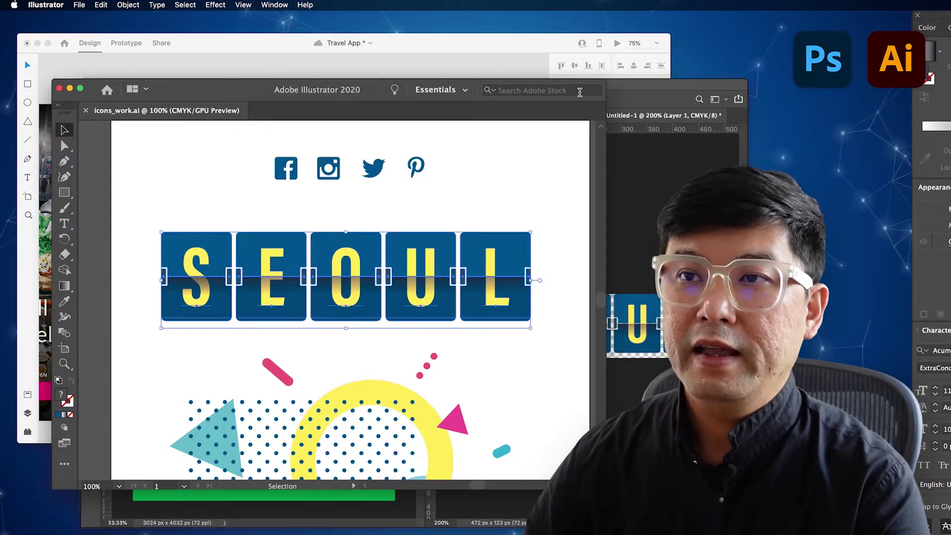
{"action": "left_click_drag", "start_coordinate": [266, 92], "coordinate": [258, 83]}
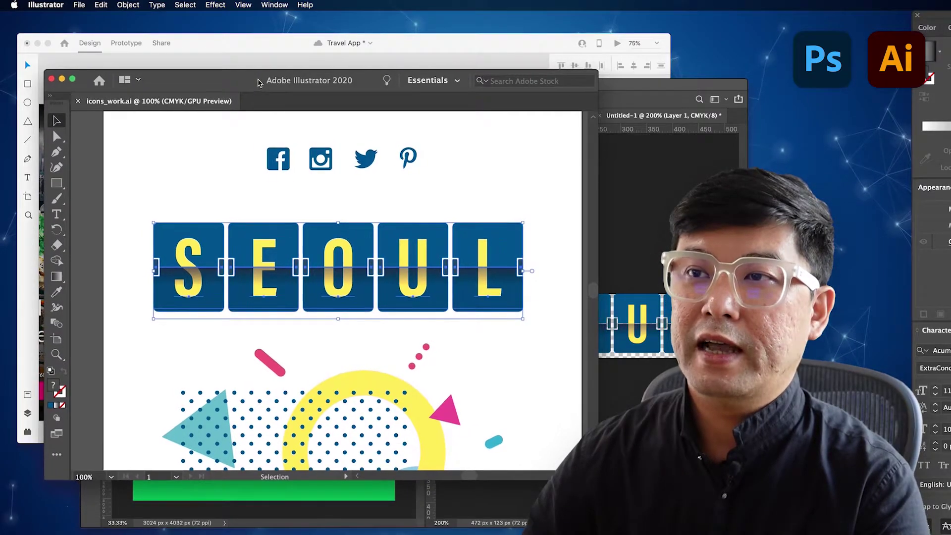
{"action": "left_click", "coordinate": [438, 48]}
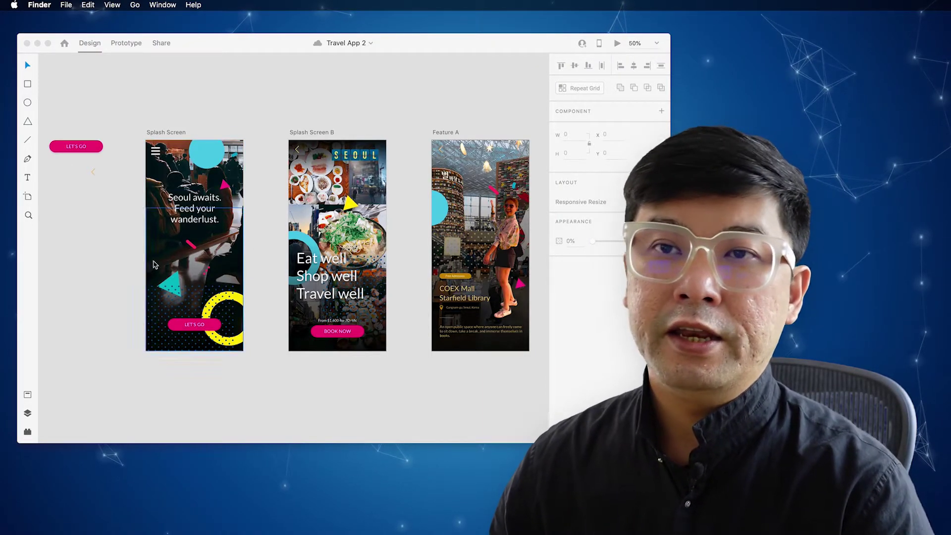
{"action": "left_click", "coordinate": [268, 262]}
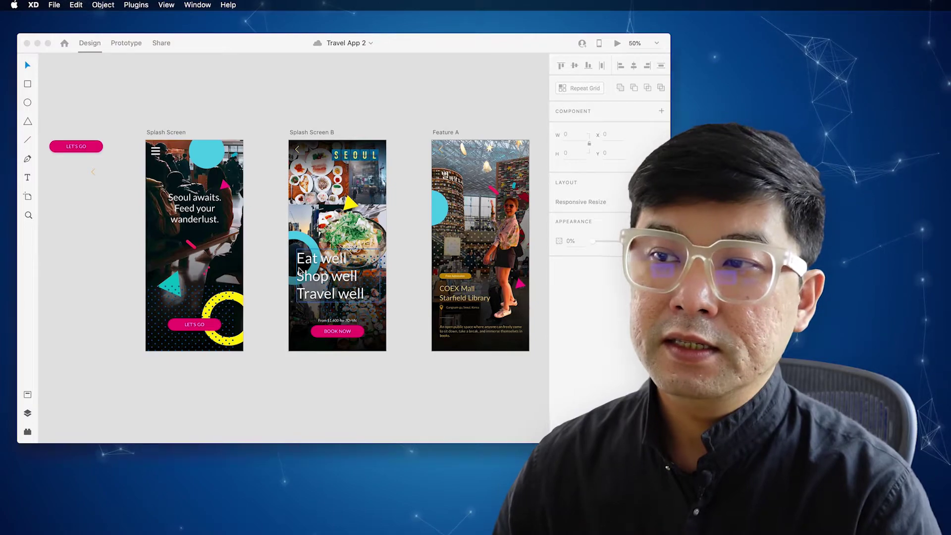
{"action": "scroll", "coordinate": [386, 253], "scroll_direction": "right", "scroll_amount": 8}
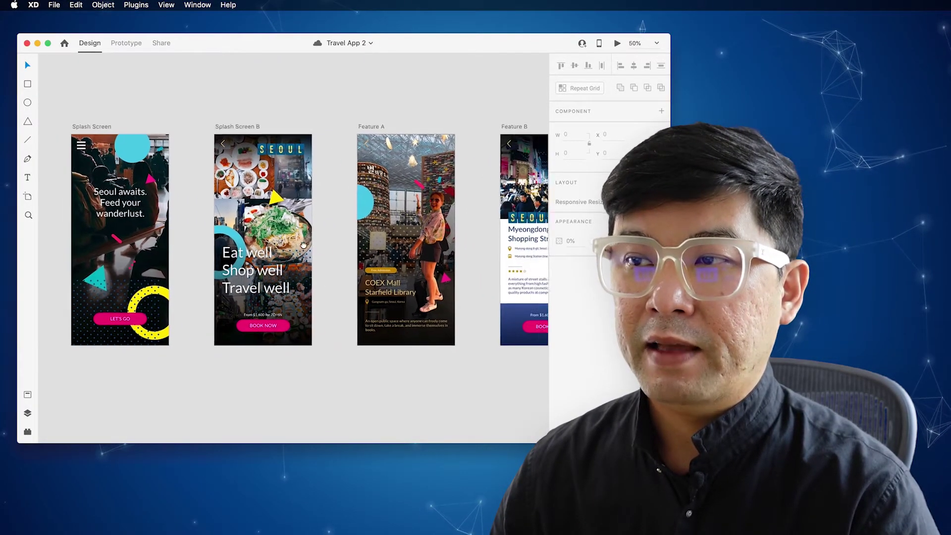
{"action": "scroll", "coordinate": [302, 247], "scroll_direction": "left", "scroll_amount": 6}
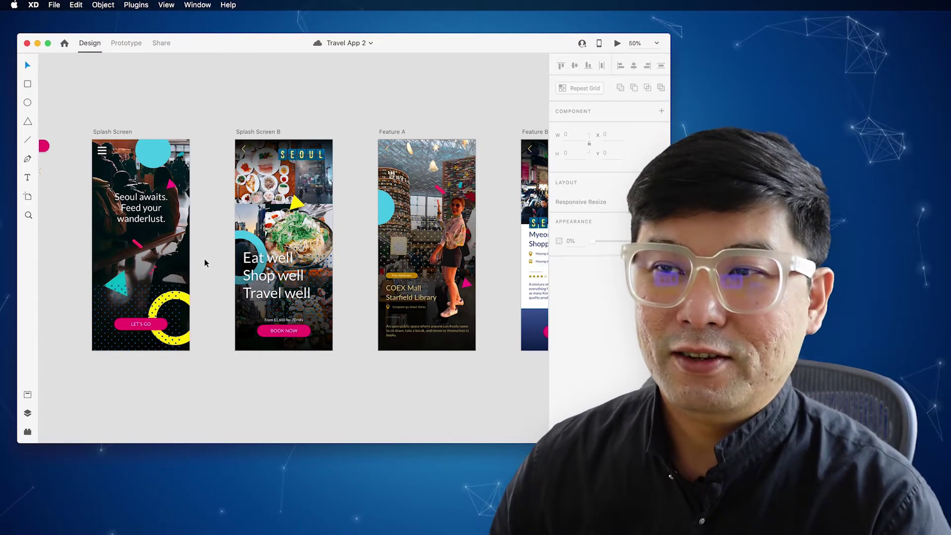
{"action": "left_click", "coordinate": [166, 256], "text": "super"}
{"action": "left_click_drag", "start_coordinate": [236, 222], "coordinate": [265, 221]}
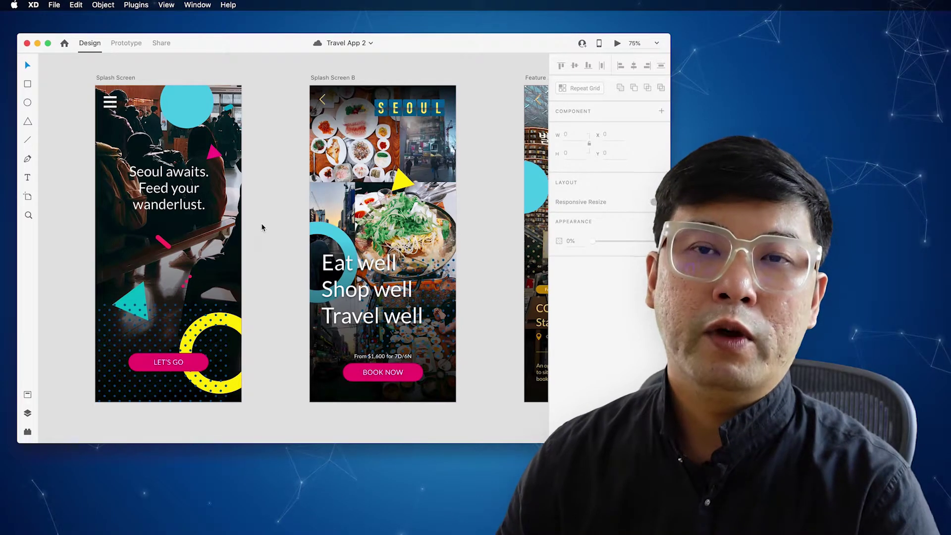
Step: Export all artboards of Travel App 2 as PNG for Design into a new Desktop folder named export1
{"action": "left_click", "coordinate": [54, 5]}
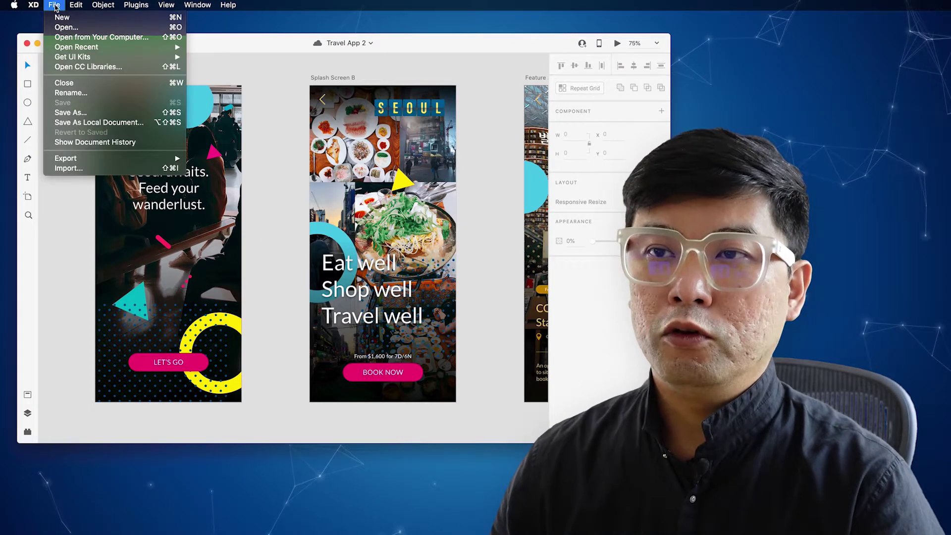
{"action": "mouse_move", "coordinate": [92, 158]}
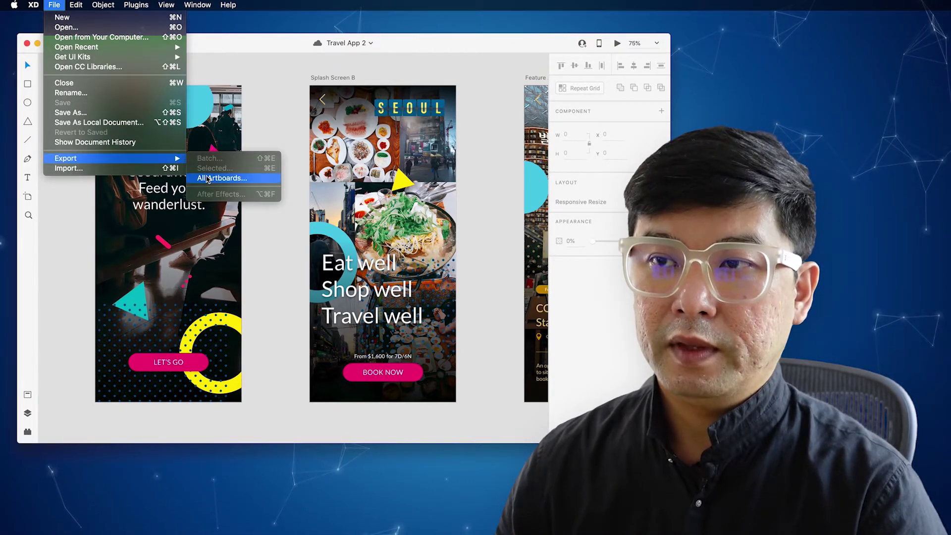
{"action": "left_click", "coordinate": [233, 178]}
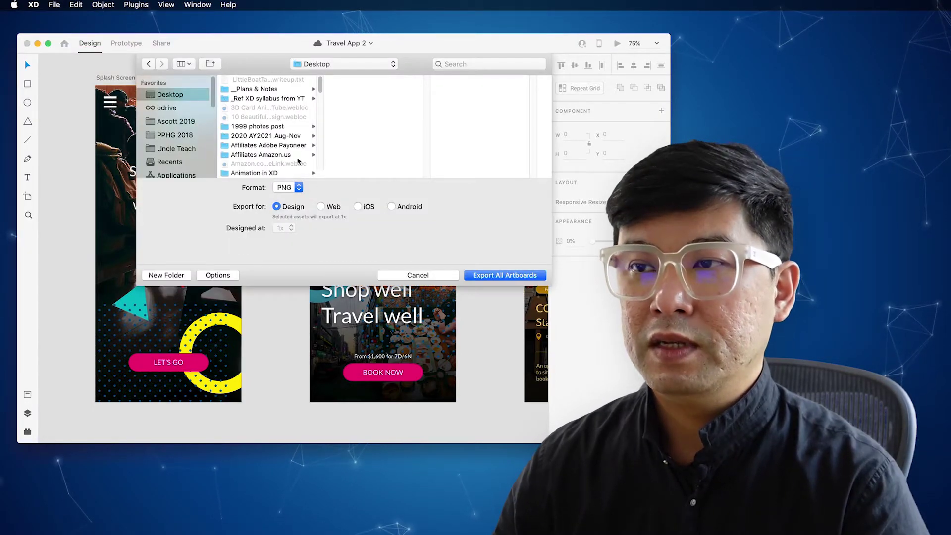
{"action": "left_click", "coordinate": [166, 274]}
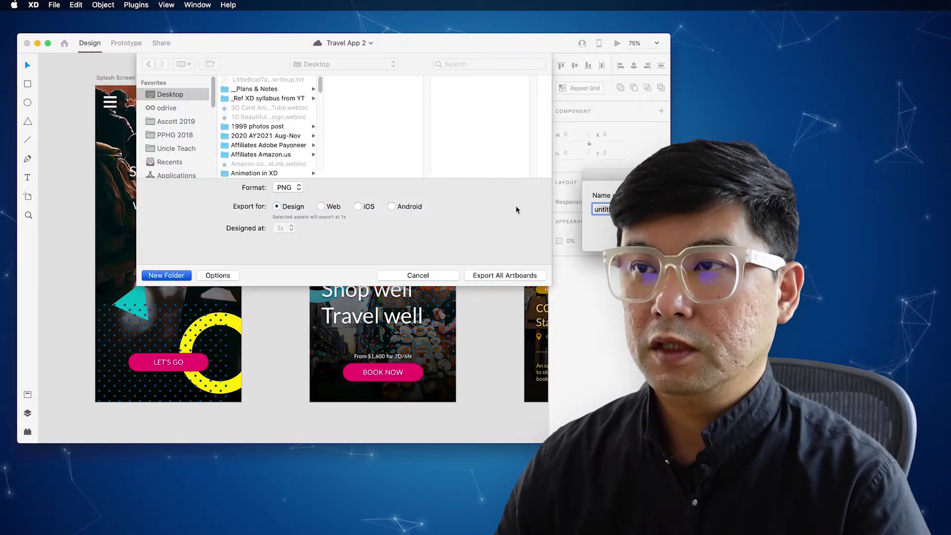
{"action": "type", "text": "export1"}
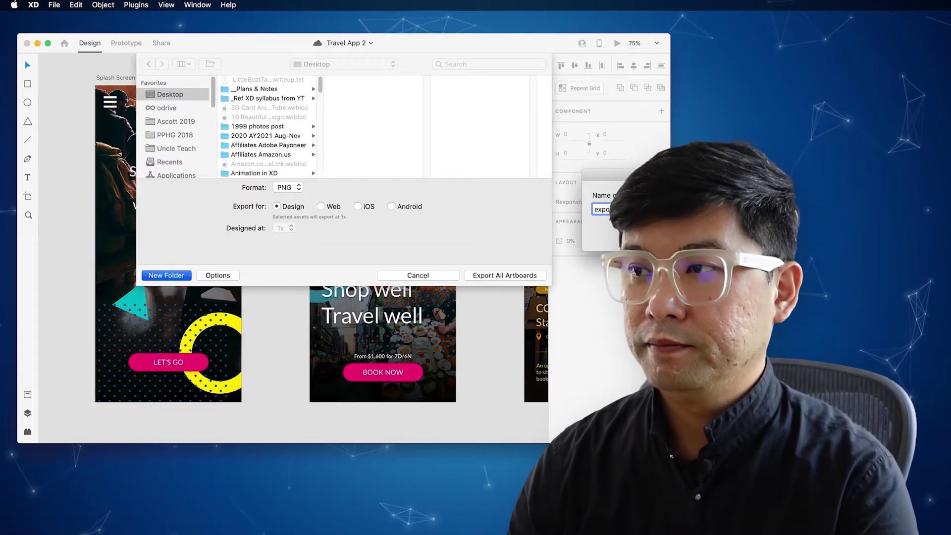
{"action": "key", "text": "Return"}
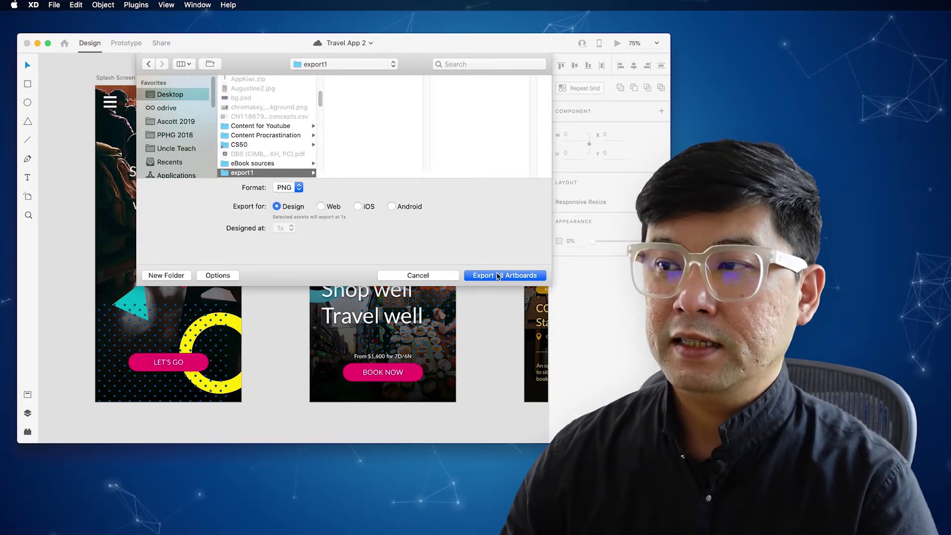
{"action": "left_click", "coordinate": [529, 275]}
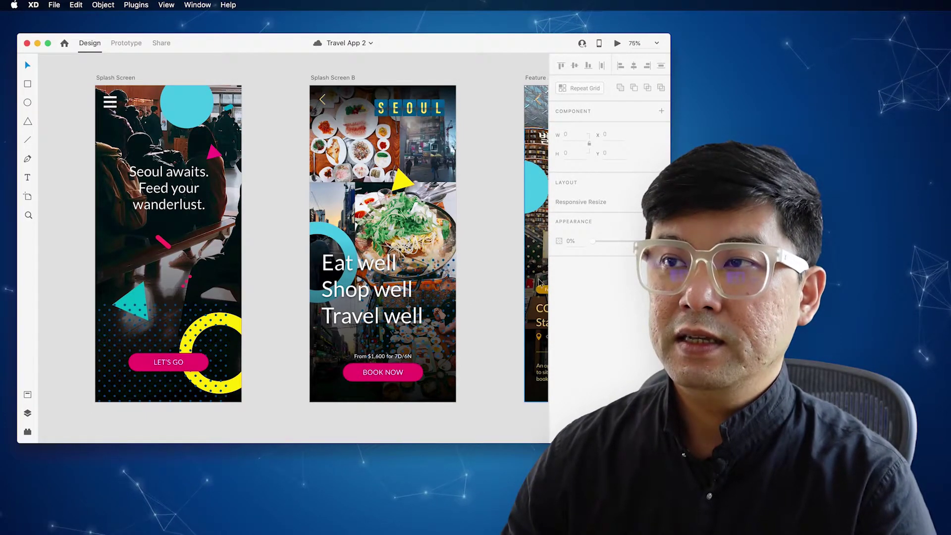
Step: Switch to Finder, open the export1 folder from the desktop, and reposition and resize its window with the sidebar hidden
{"action": "left_click_drag", "start_coordinate": [792, 173], "coordinate": [753, 37]}
{"action": "double_click", "coordinate": [753, 36]}
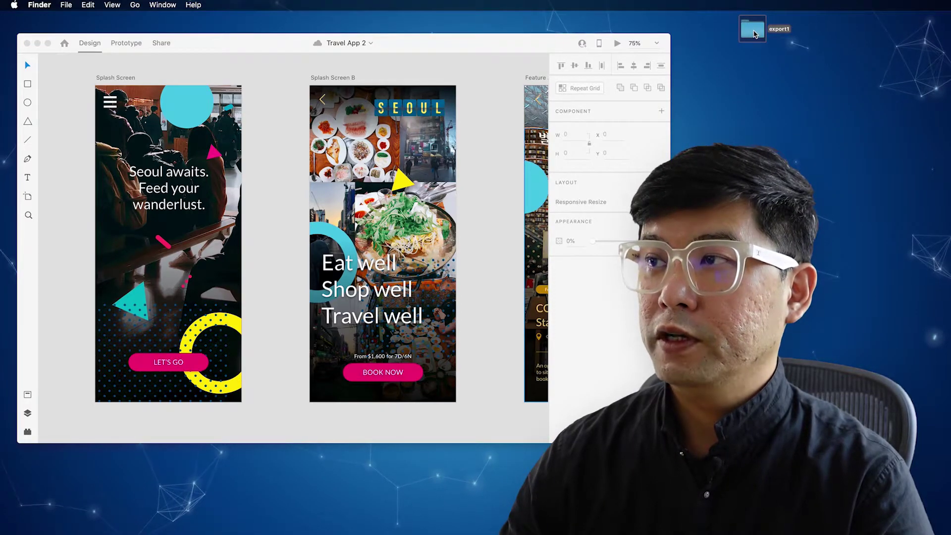
{"action": "key", "text": "alt+super+s"}
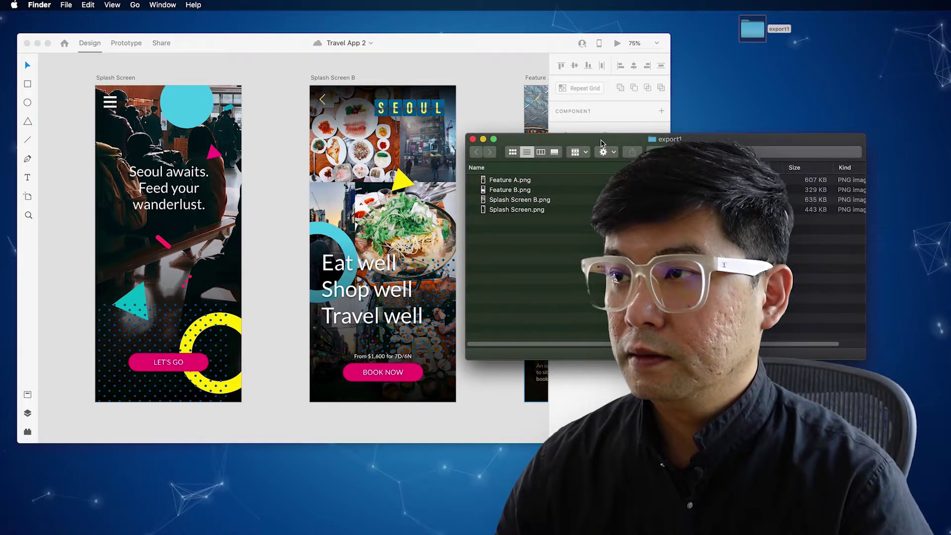
{"action": "left_click_drag", "start_coordinate": [610, 145], "coordinate": [562, 142]}
{"action": "left_click_drag", "start_coordinate": [810, 357], "coordinate": [733, 399]}
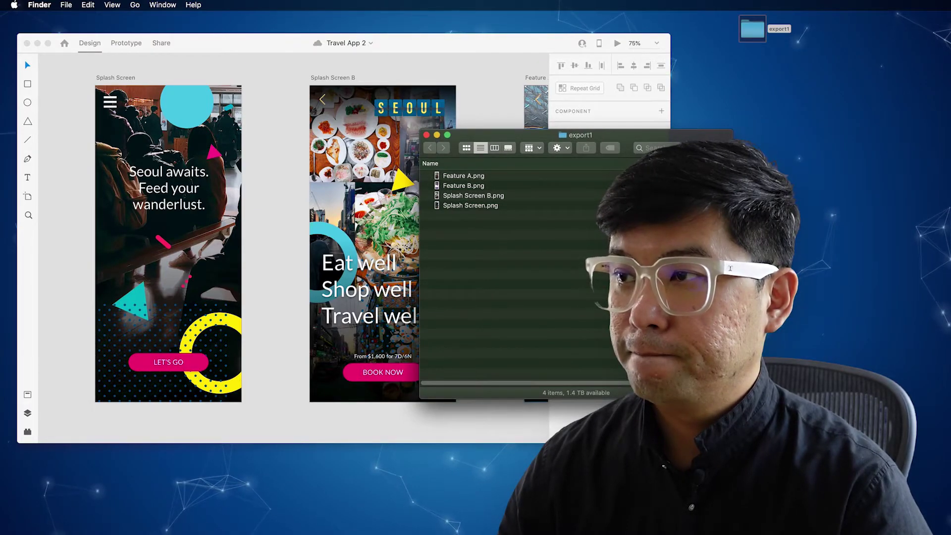
Step: Preview the exported PNGs in turn from Feature A to Splash Screen, and close the export1 folder window
{"action": "left_click", "coordinate": [545, 176]}
{"action": "key", "text": "space"}
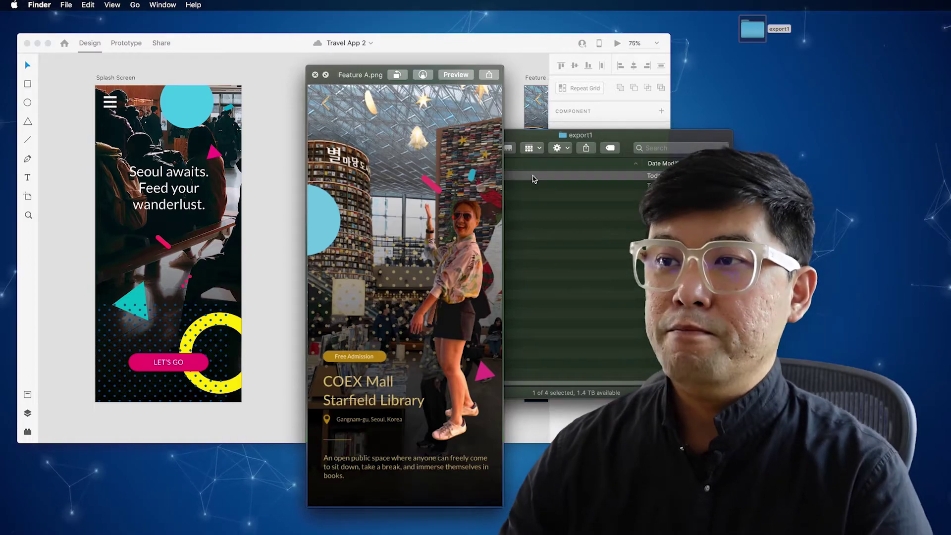
{"action": "key", "text": "Down"}
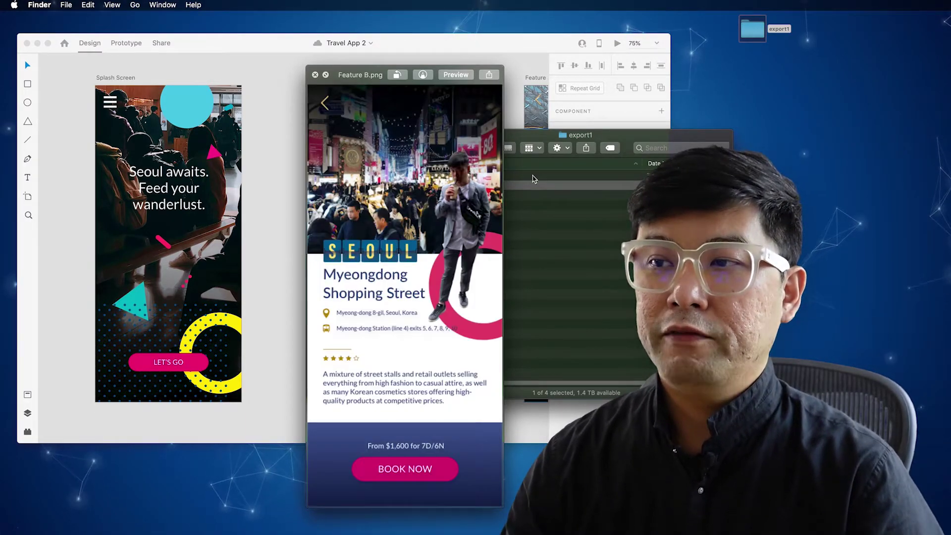
{"action": "key", "text": "Down"}
{"action": "key", "text": "Down"}
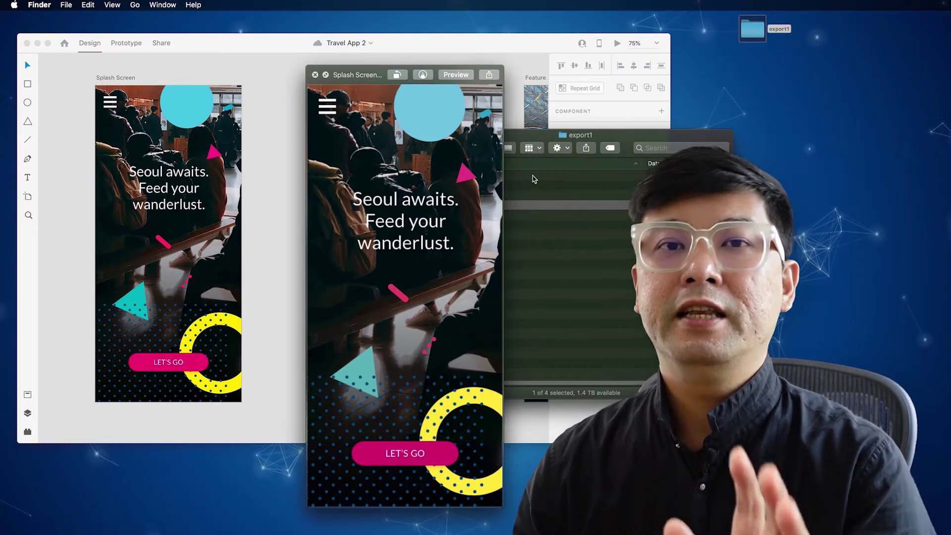
{"action": "key", "text": "space"}
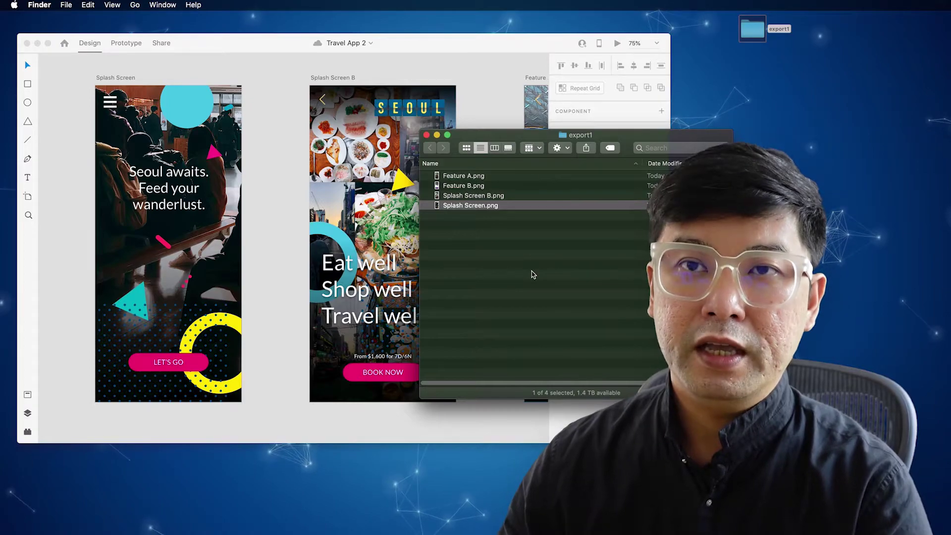
{"action": "left_click", "coordinate": [534, 275]}
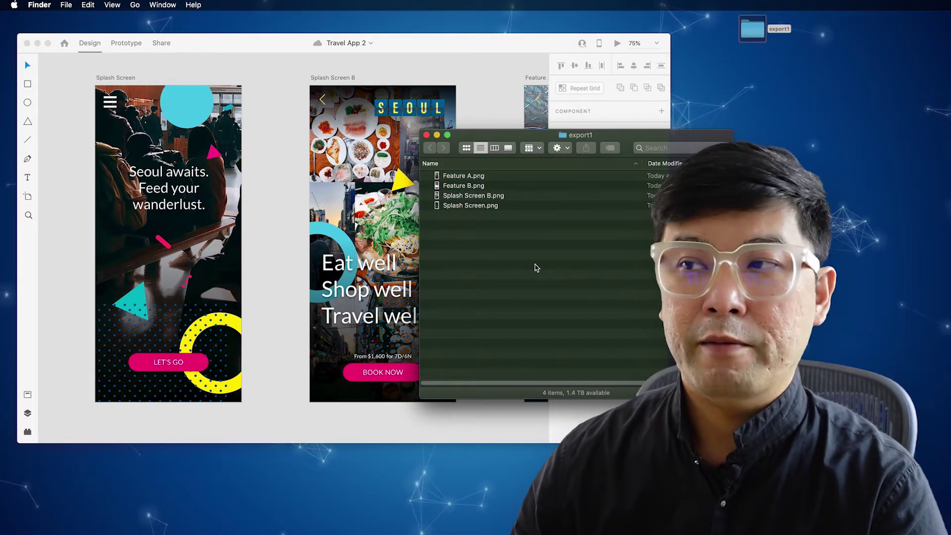
{"action": "left_click", "coordinate": [427, 136]}
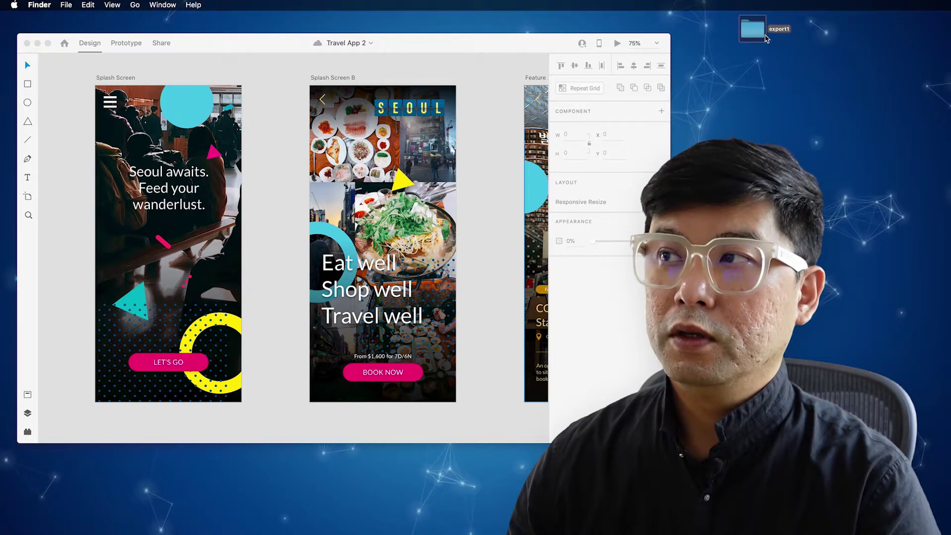
Step: Select all objects on the Splash Screen artboard and start exporting the selection into a new Desktop folder named export2
{"action": "left_click", "coordinate": [258, 376]}
{"action": "left_click_drag", "start_coordinate": [261, 424], "coordinate": [85, 69]}
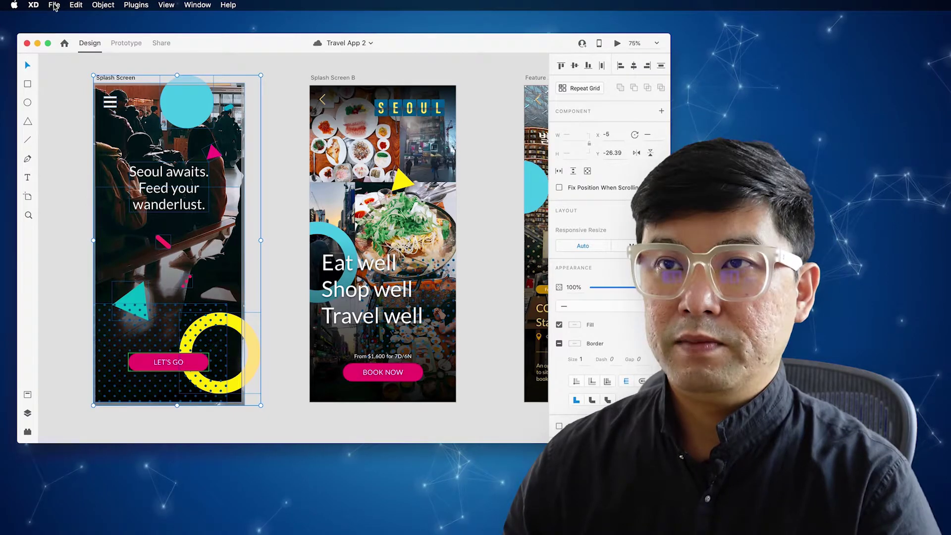
{"action": "left_click", "coordinate": [54, 5]}
{"action": "mouse_move", "coordinate": [98, 159]}
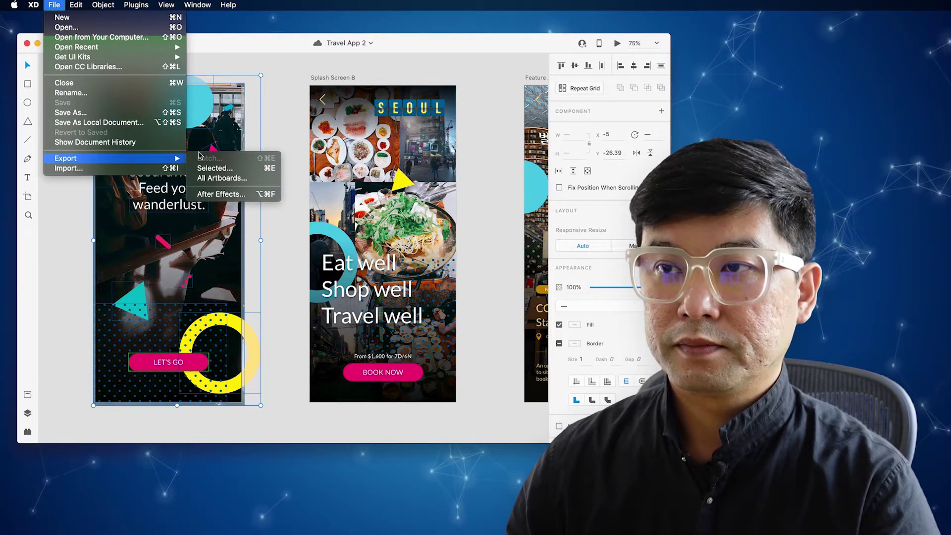
{"action": "left_click", "coordinate": [223, 169]}
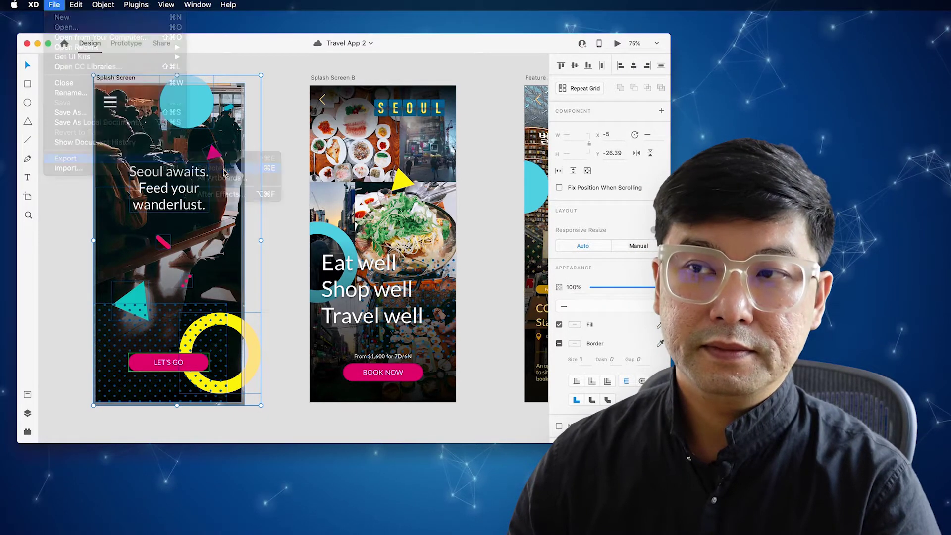
{"action": "key", "text": "super+shift+d"}
{"action": "key", "text": "super+shift+n"}
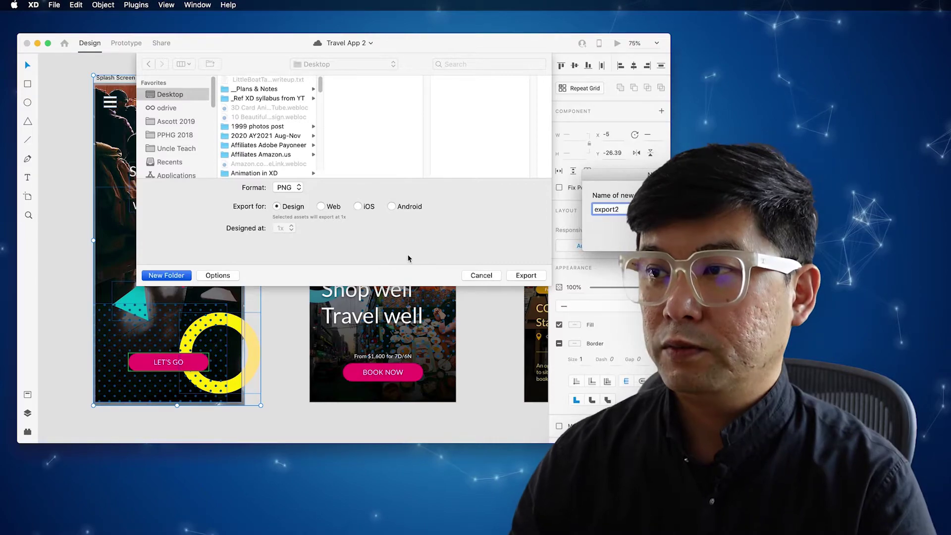
{"action": "type", "text": "export2"}
{"action": "key", "text": "Return"}
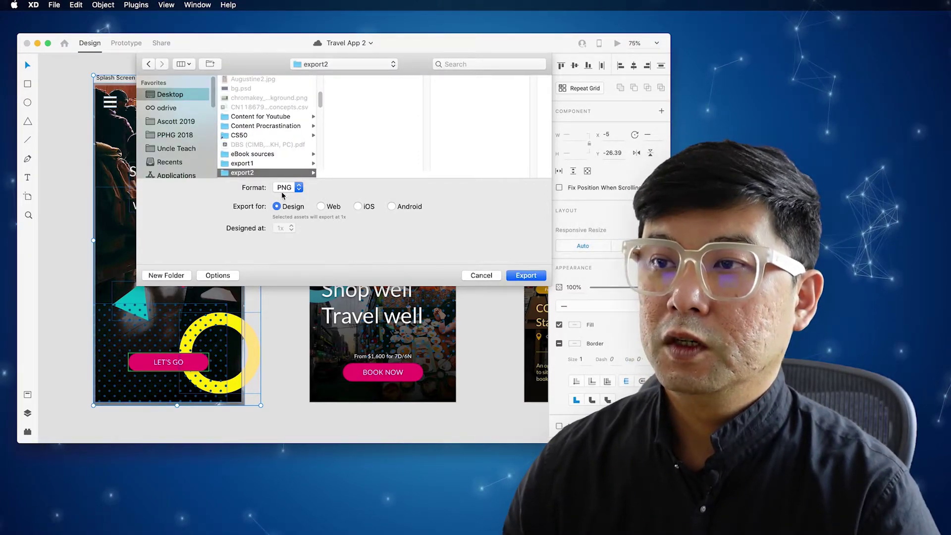
Step: Review the base scale choices offered for Web, iOS and Android exports
{"action": "left_click", "coordinate": [321, 207]}
{"action": "left_click", "coordinate": [291, 228]}
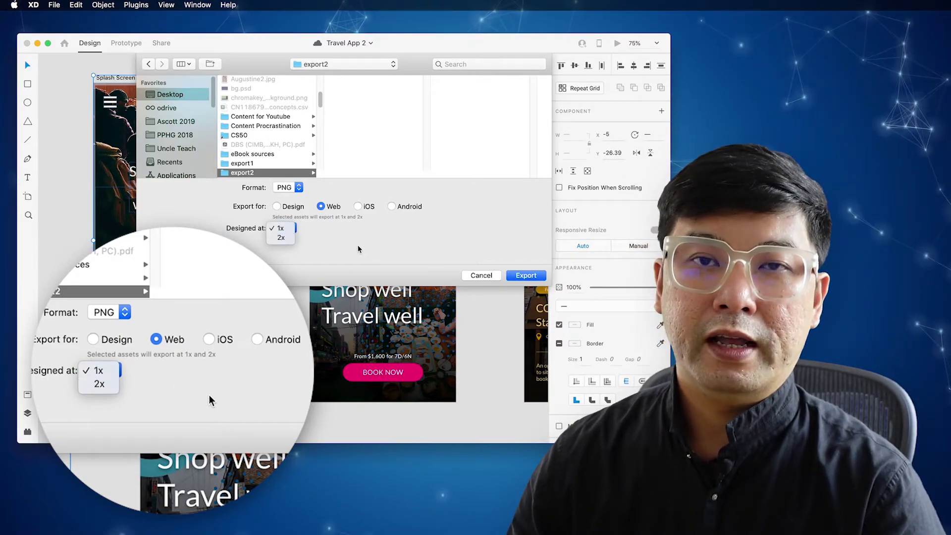
{"action": "left_click", "coordinate": [358, 208]}
{"action": "left_click", "coordinate": [360, 207]}
{"action": "left_click", "coordinate": [291, 230]}
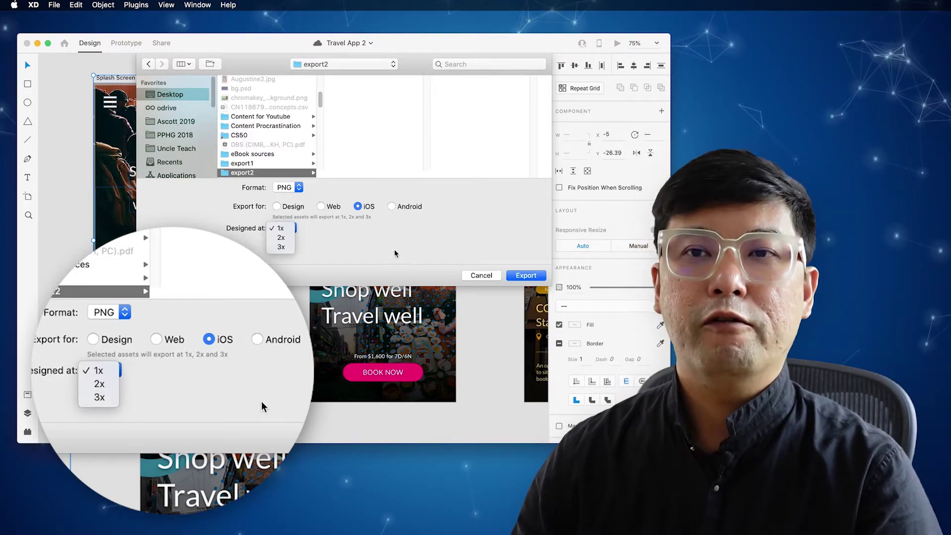
{"action": "left_click", "coordinate": [393, 246]}
{"action": "left_click", "coordinate": [391, 206]}
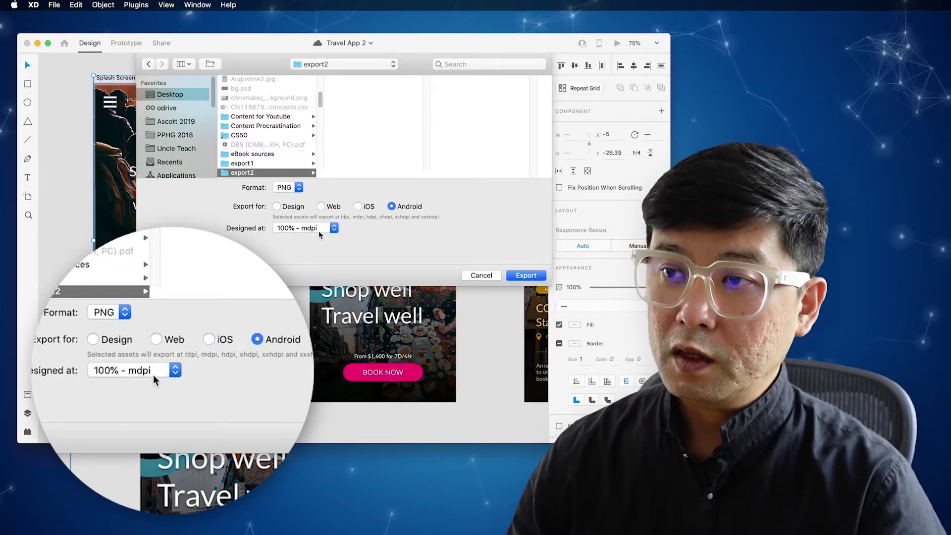
{"action": "left_click", "coordinate": [318, 232]}
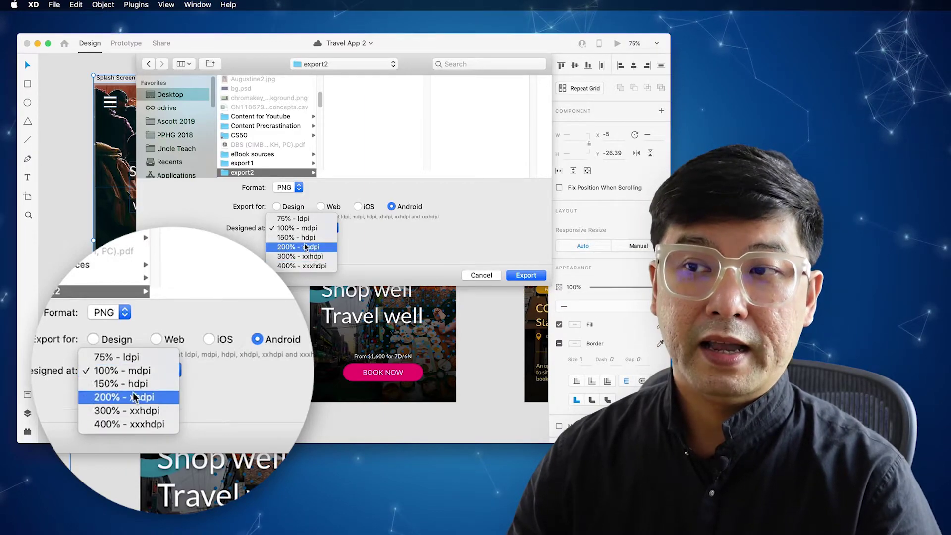
{"action": "left_click", "coordinate": [384, 233]}
Step: Export the selected Splash Screen assets as PNG for iOS, designed at 3x
{"action": "left_click", "coordinate": [357, 207]}
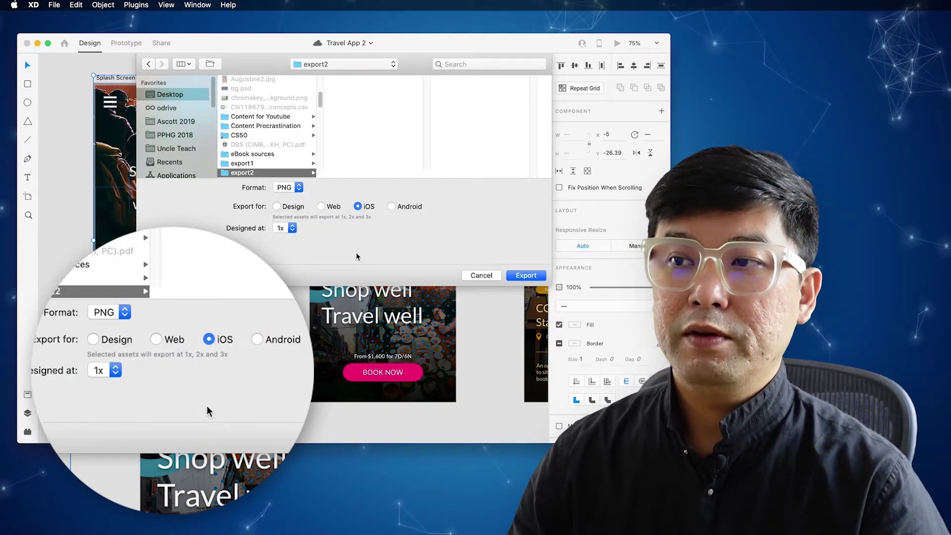
{"action": "left_click", "coordinate": [291, 228]}
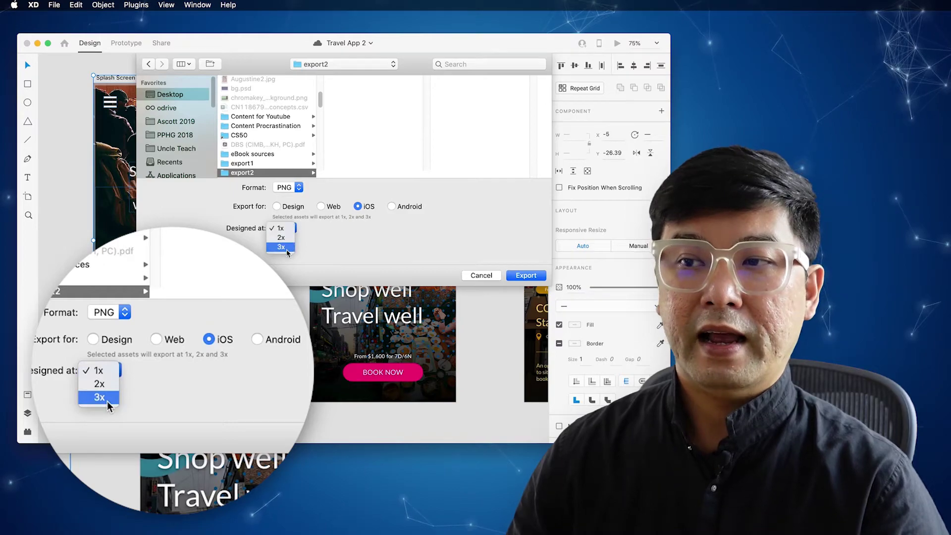
{"action": "left_click", "coordinate": [287, 247]}
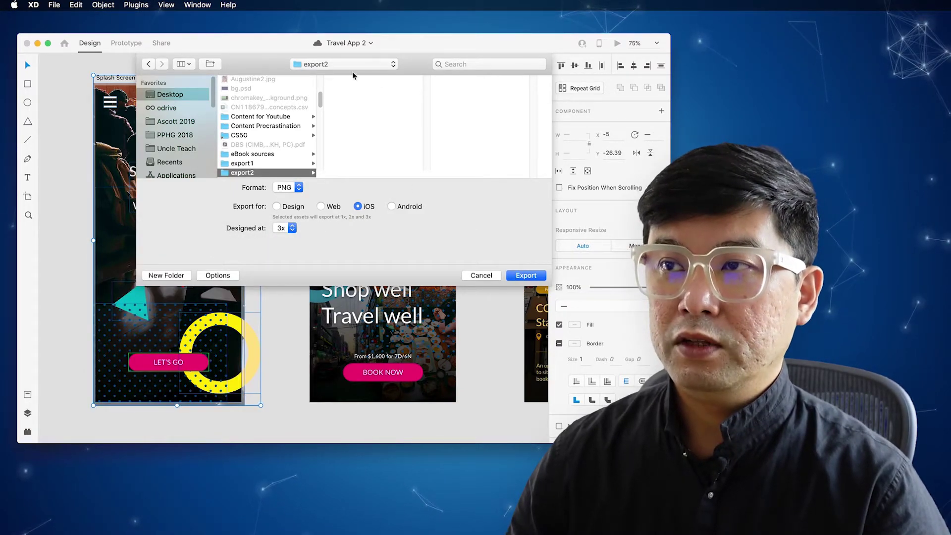
{"action": "left_click", "coordinate": [524, 275]}
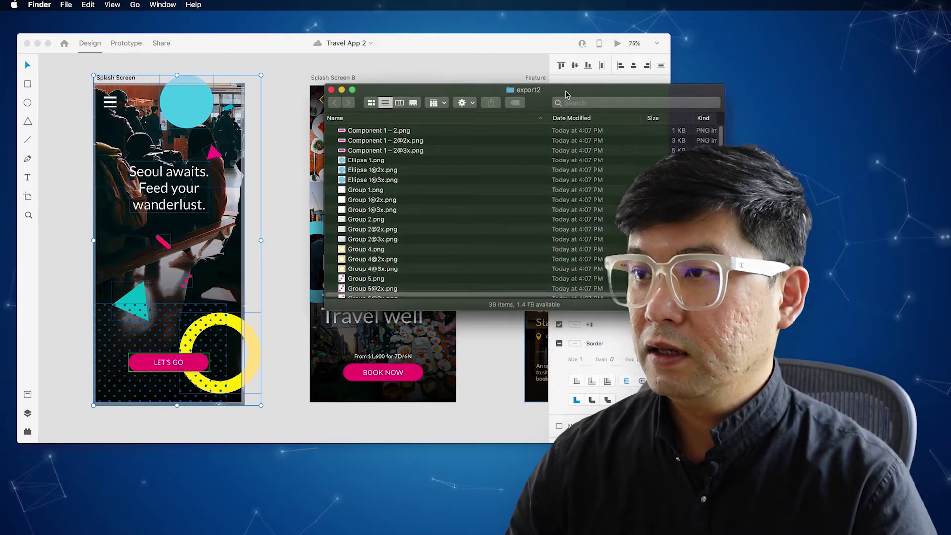
Step: Enlarge the export2 folder window and preview the Component 1 – 2 PNGs at their different scales
{"action": "left_click_drag", "start_coordinate": [723, 310], "coordinate": [740, 490]}
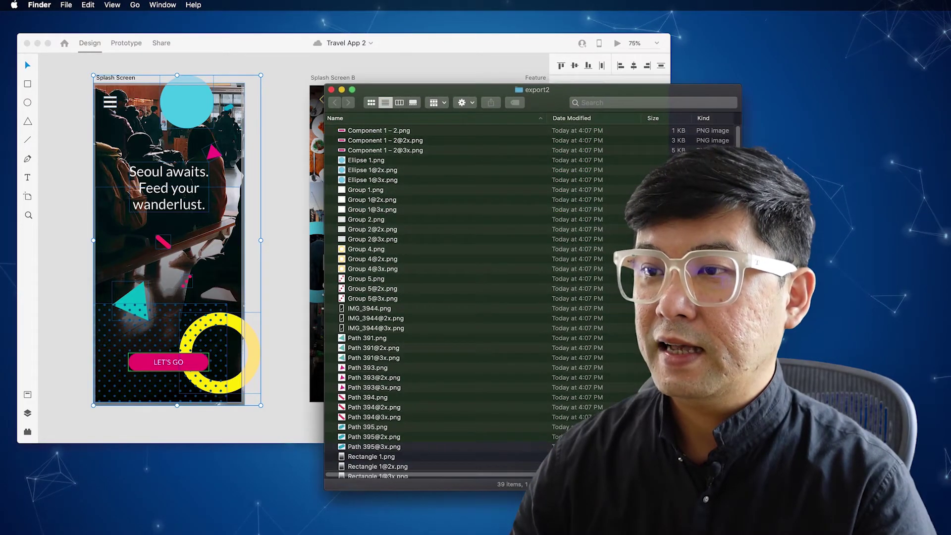
{"action": "left_click", "coordinate": [430, 139]}
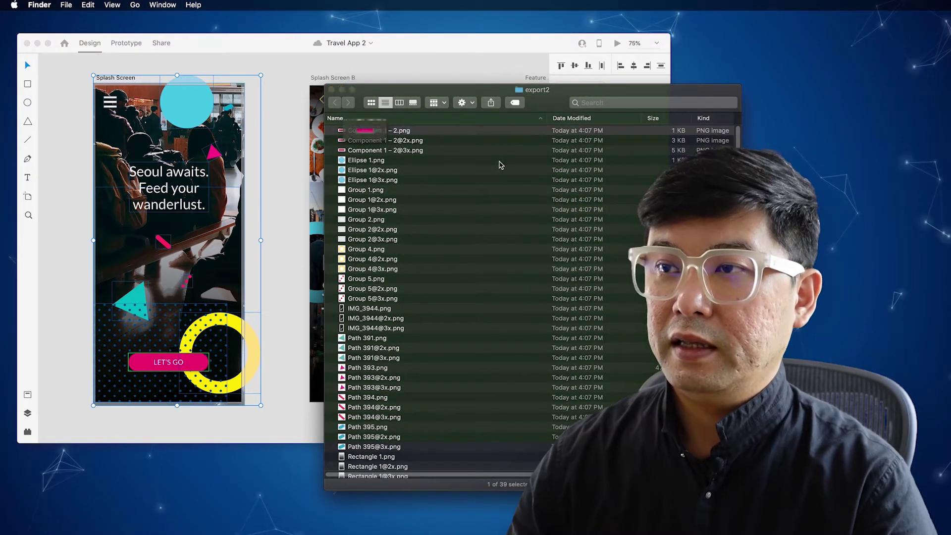
{"action": "key", "text": "space"}
{"action": "key", "text": "Down"}
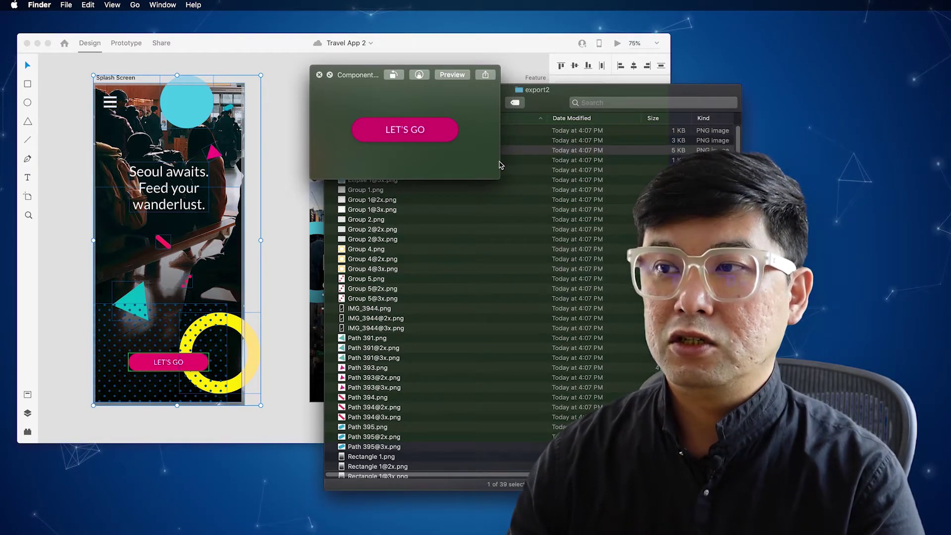
{"action": "key", "text": "Up"}
{"action": "key", "text": "Up"}
{"action": "key", "text": "space"}
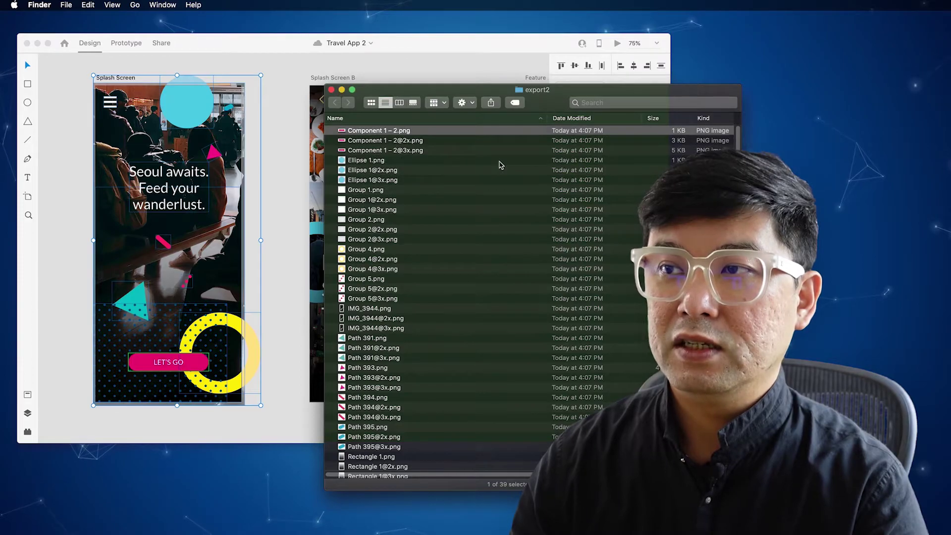
Step: Preview the exported Ellipse 1 and Group 1 PNGs at their different scales
{"action": "key", "text": "Down"}
{"action": "key", "text": "Down"}
{"action": "key", "text": "Down"}
{"action": "key", "text": "space"}
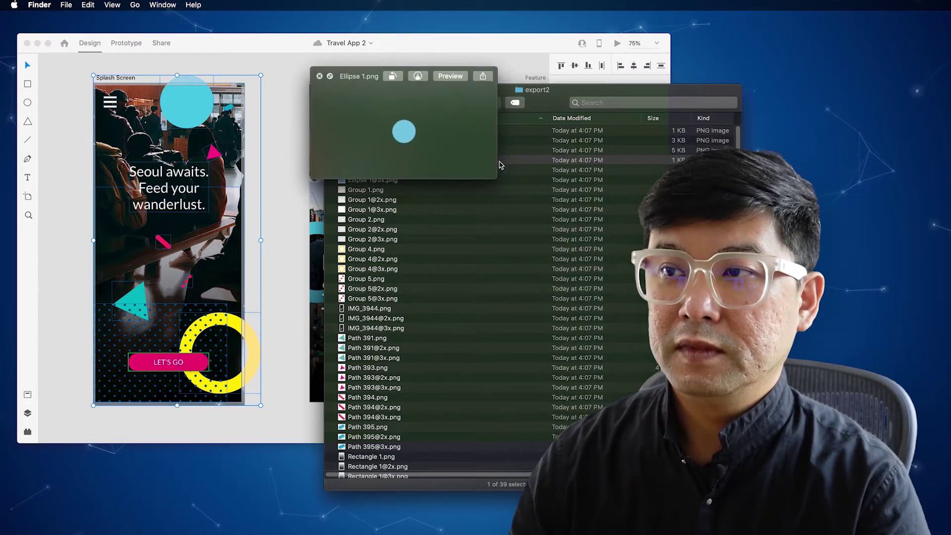
{"action": "key", "text": "Down"}
{"action": "key", "text": "Down"}
{"action": "key", "text": "space"}
{"action": "key", "text": "Down"}
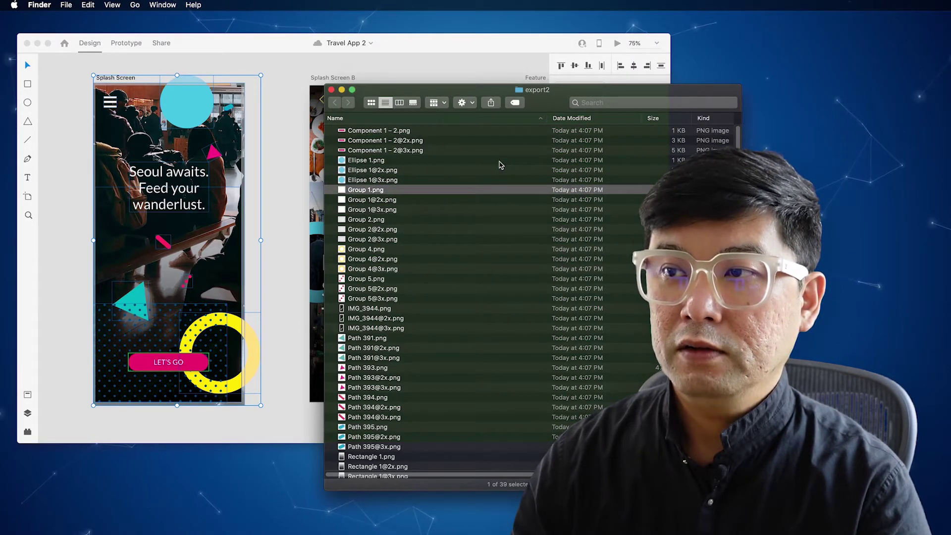
{"action": "key", "text": "space"}
{"action": "key", "text": "Down"}
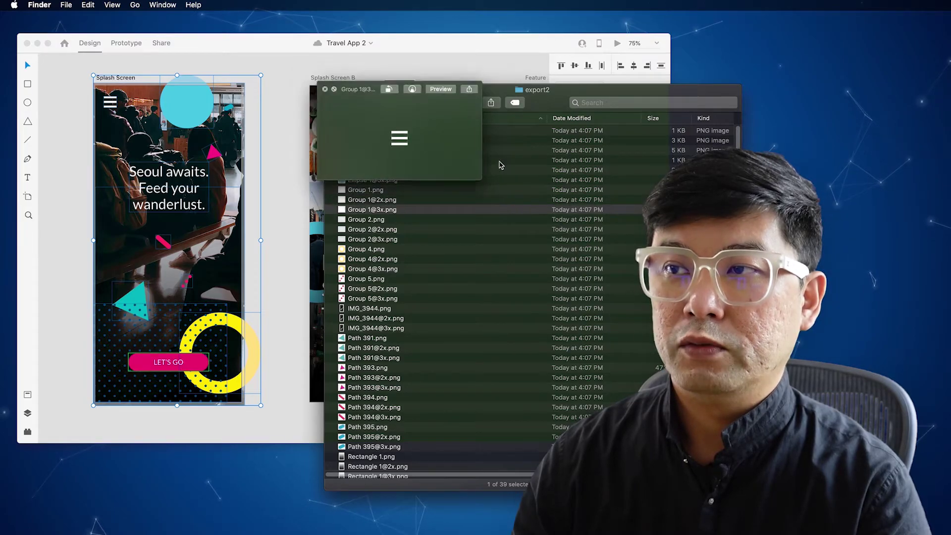
{"action": "key", "text": "space"}
{"action": "key", "text": "Down"}
Step: Preview the exported Rectangle 1 PNGs further down the export2 folder
{"action": "scroll", "coordinate": [464, 342], "scroll_direction": "down", "scroll_amount": 2}
{"action": "left_click", "coordinate": [451, 417]}
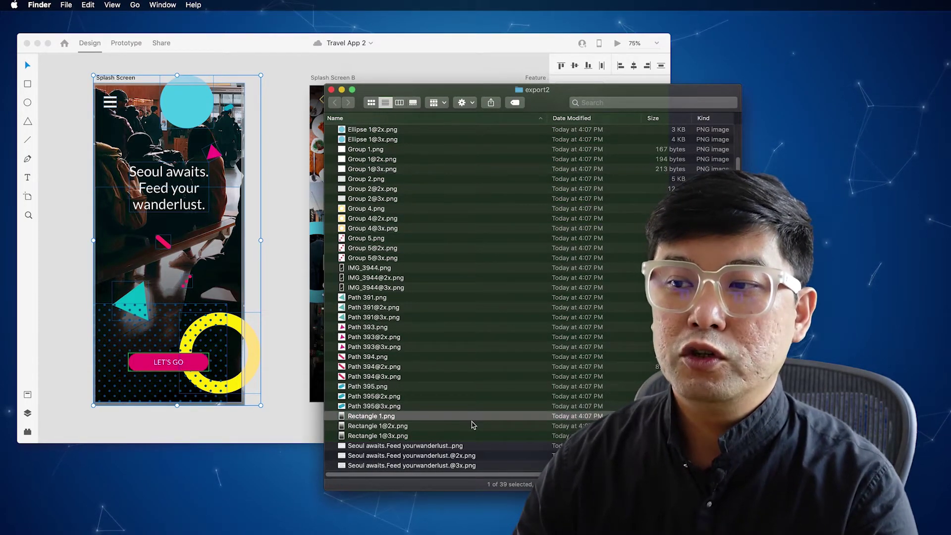
{"action": "key", "text": "space"}
{"action": "key", "text": "Down"}
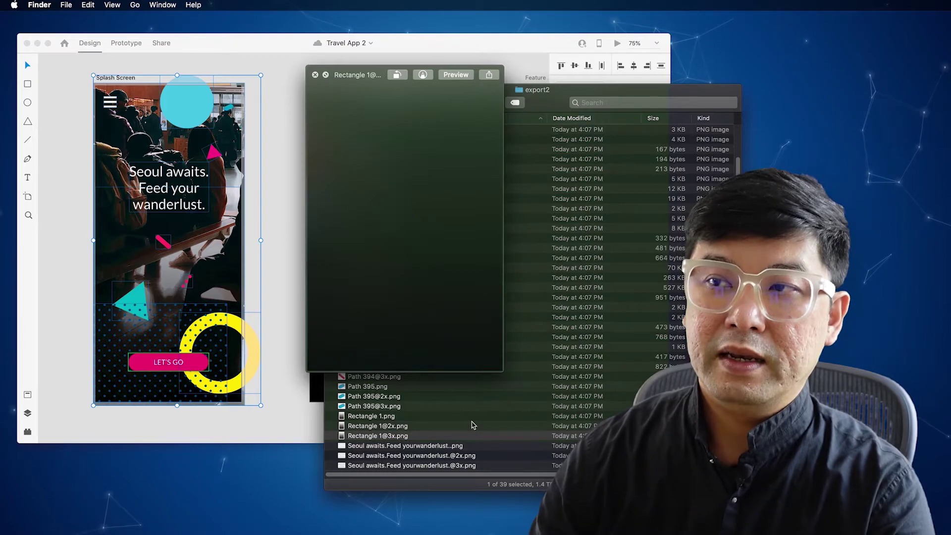
{"action": "key", "text": "space"}
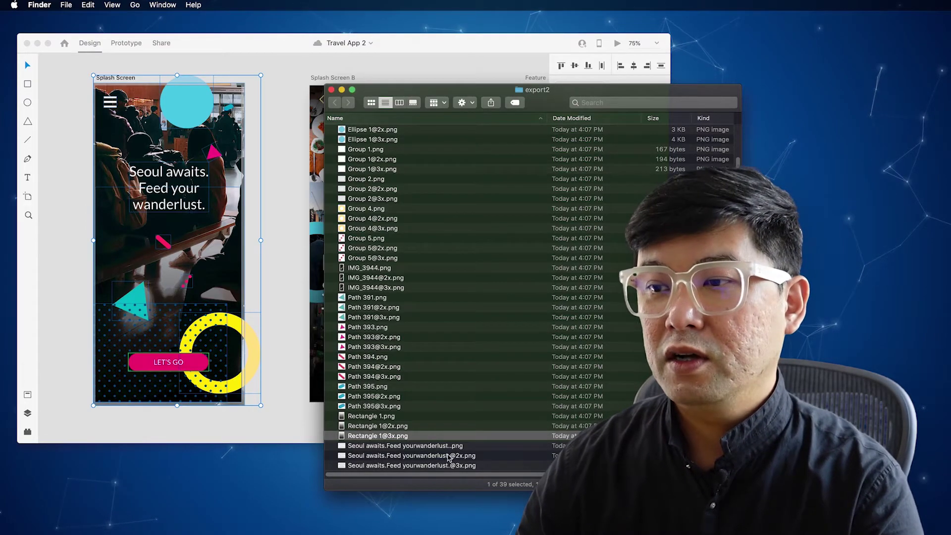
Step: Preview the PNGs upward from the Seoul awaits text to Path 394@3x, and close the export2 folder window
{"action": "left_click", "coordinate": [470, 449]}
{"action": "key", "text": "space"}
{"action": "key", "text": "Up"}
{"action": "key", "text": "Up"}
{"action": "key", "text": "Up"}
{"action": "key", "text": "Up"}
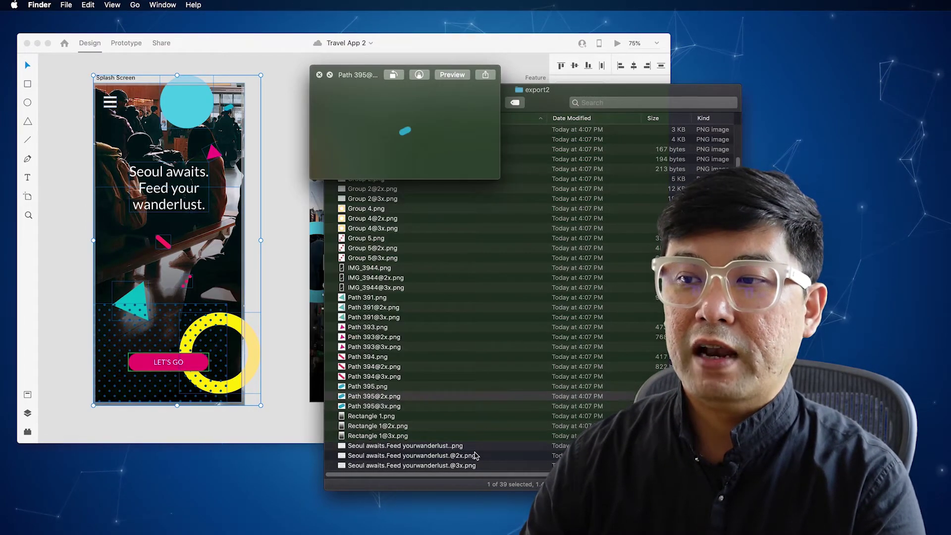
{"action": "key", "text": "Up"}
{"action": "key", "text": "Up"}
{"action": "key", "text": "Up"}
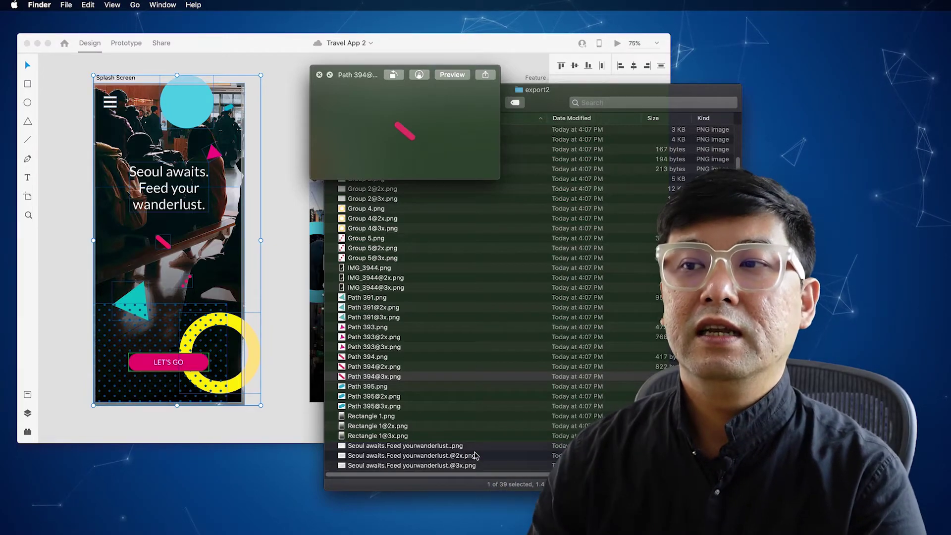
{"action": "key", "text": "space"}
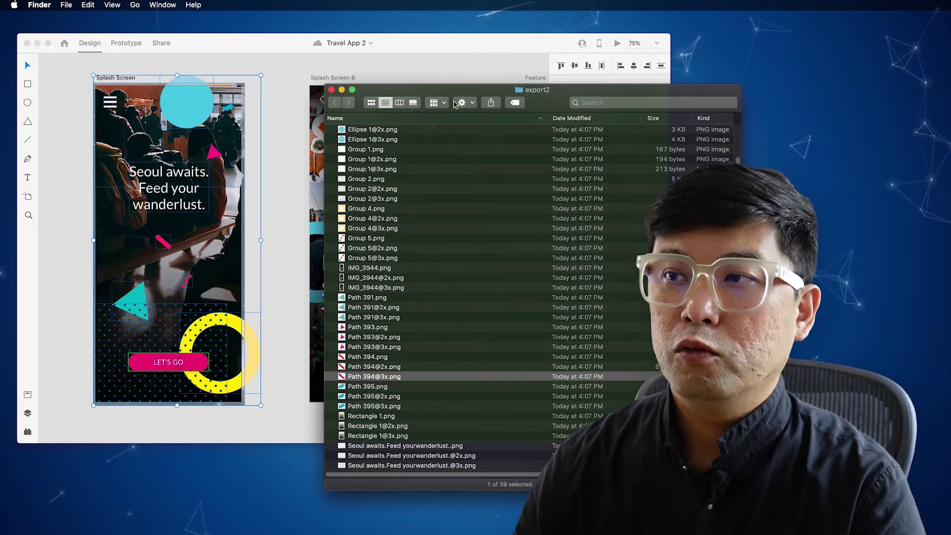
{"action": "key", "text": "super+w"}
Step: Switch back to Adobe XD and select the Splash Screen artwork without the menu icon and LET'S GO button
{"action": "left_click", "coordinate": [285, 175]}
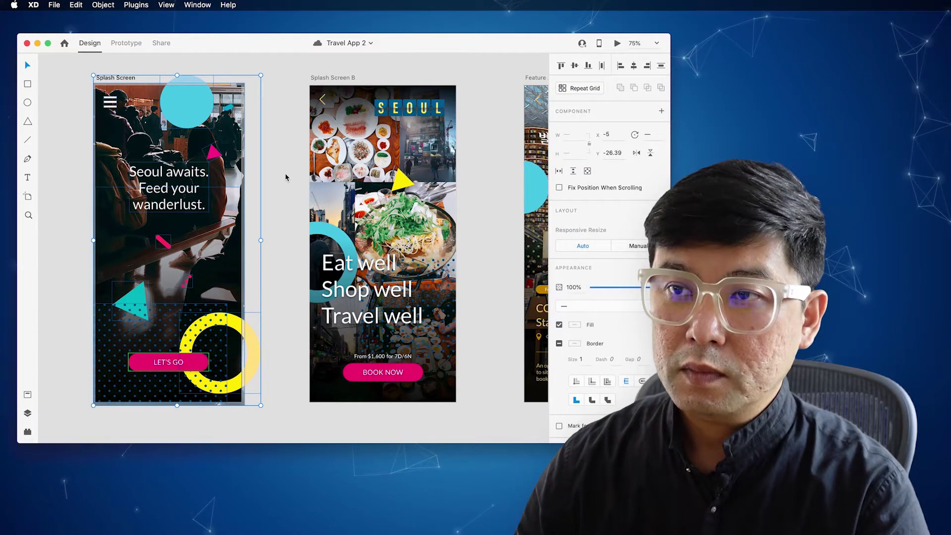
{"action": "left_click", "coordinate": [272, 168]}
{"action": "left_click", "coordinate": [182, 101]}
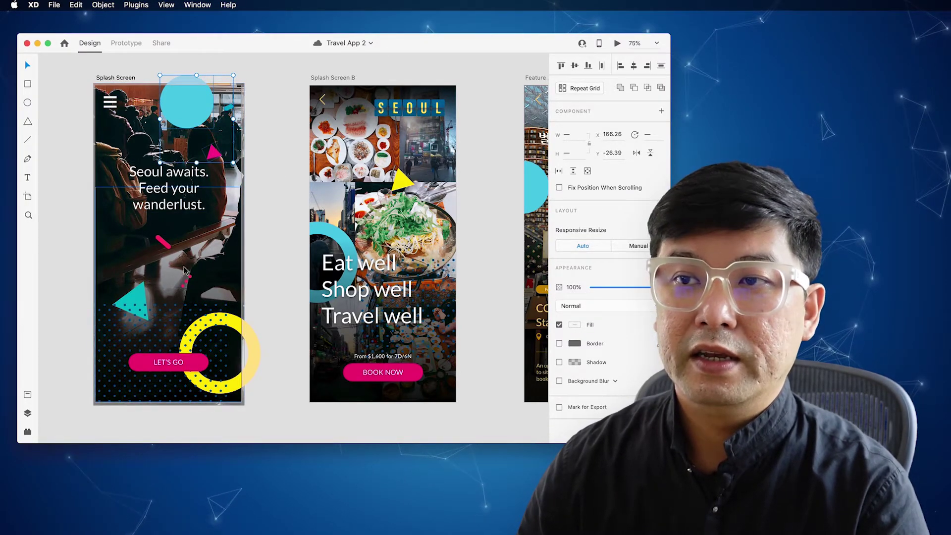
{"action": "left_click", "coordinate": [163, 242], "text": "shift"}
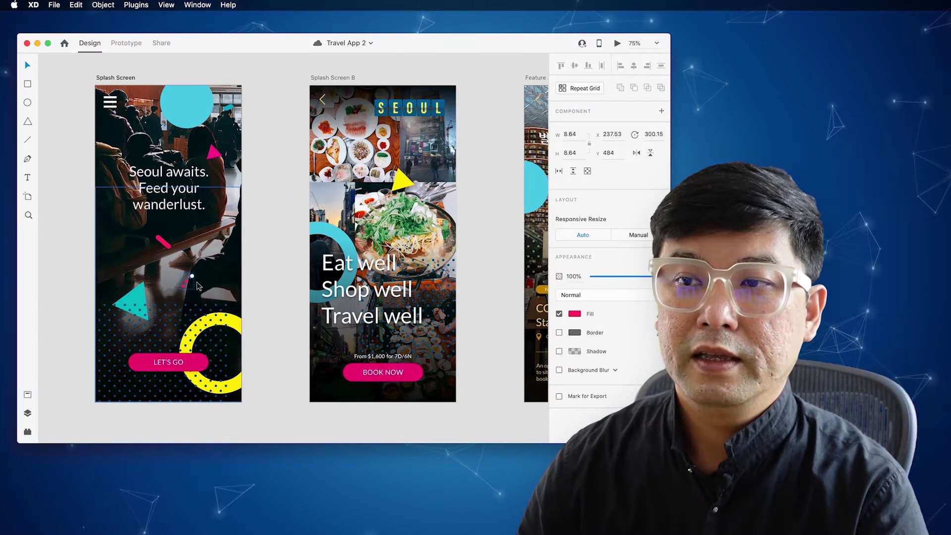
{"action": "left_click", "coordinate": [271, 205]}
{"action": "left_click_drag", "start_coordinate": [265, 93], "coordinate": [132, 392]}
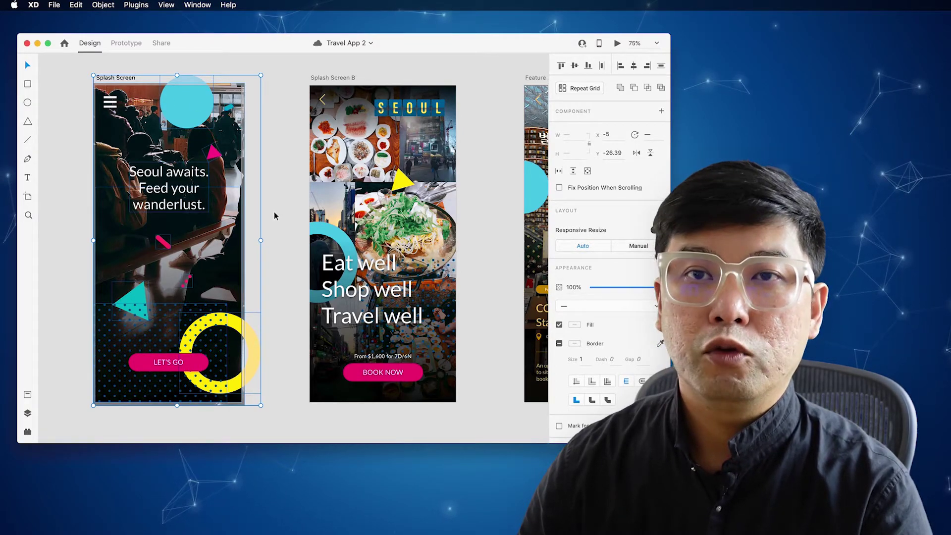
Step: Try grouping the selected Splash Screen artwork, and undo the grouping
{"action": "right_click", "coordinate": [207, 221]}
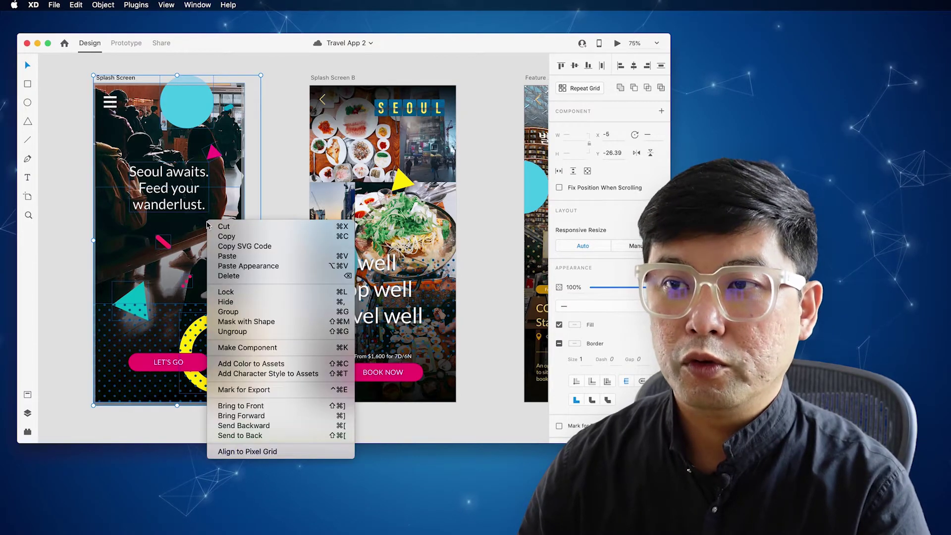
{"action": "left_click", "coordinate": [262, 276]}
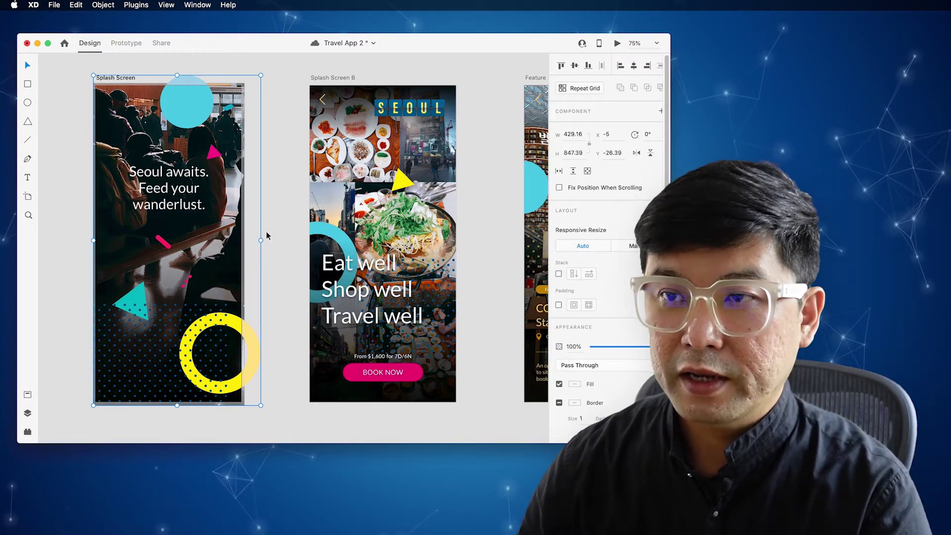
{"action": "key", "text": "super+z"}
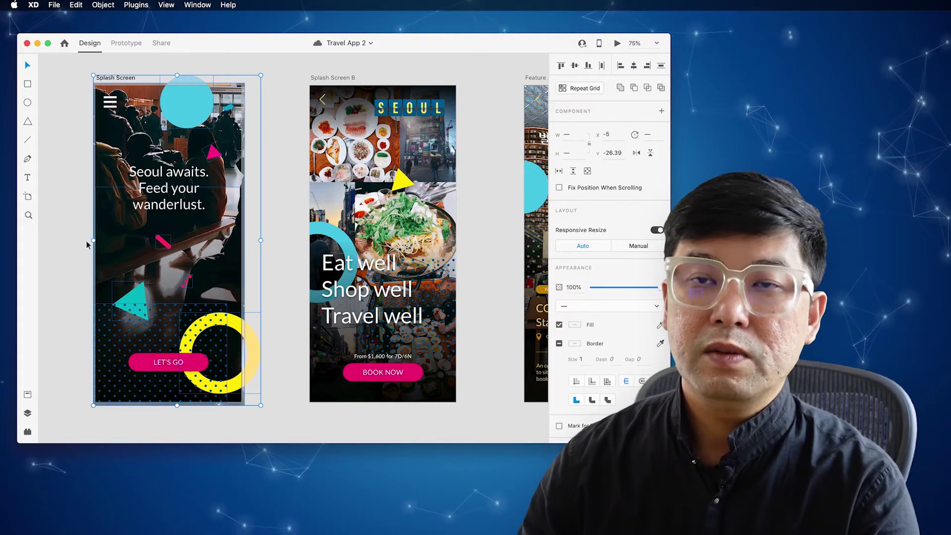
Step: Group the Splash Screen background image with its decorative shapes and send the group to the back
{"action": "right_click", "coordinate": [202, 268]}
{"action": "left_click", "coordinate": [238, 355]}
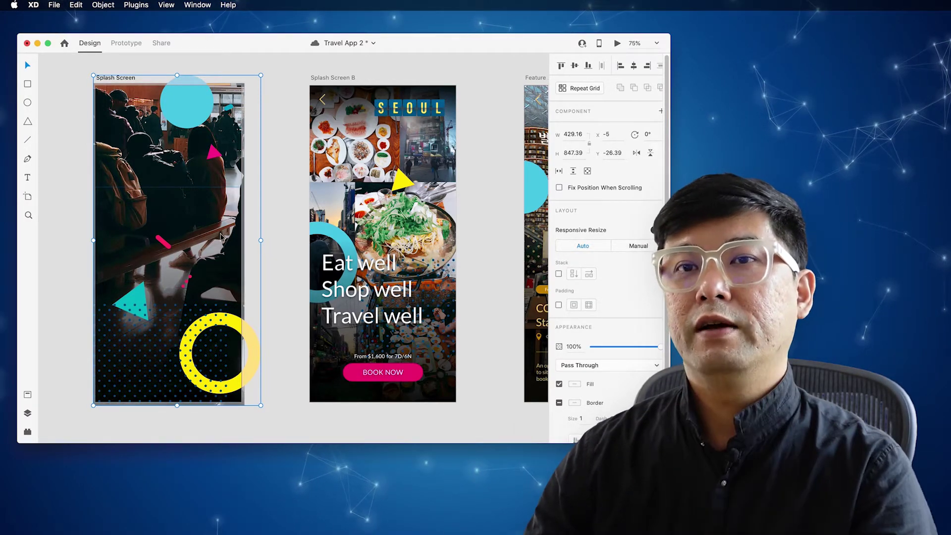
{"action": "key", "text": "super+shift+bracketleft"}
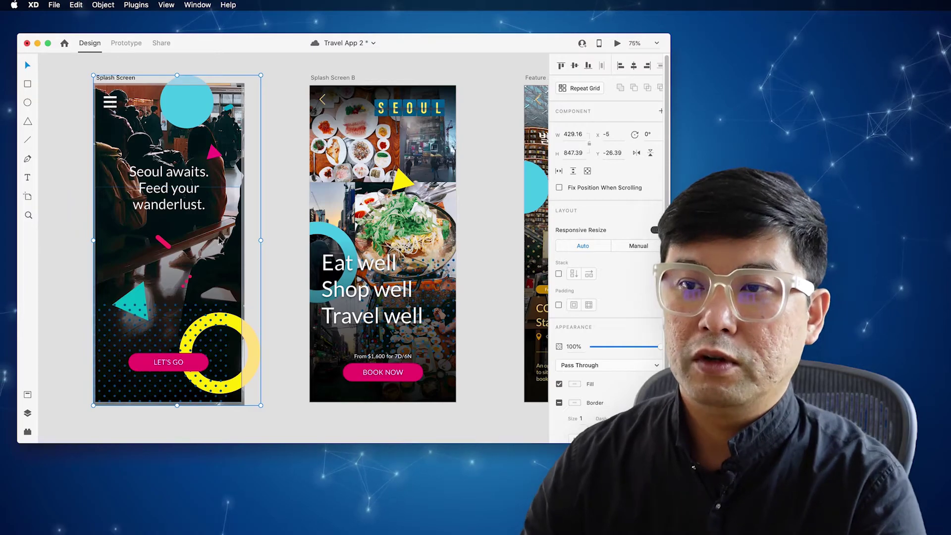
Step: Save the document and select all the Splash Screen assets, including the grouped background, the headline text and the LET'S GO button
{"action": "left_click", "coordinate": [181, 368]}
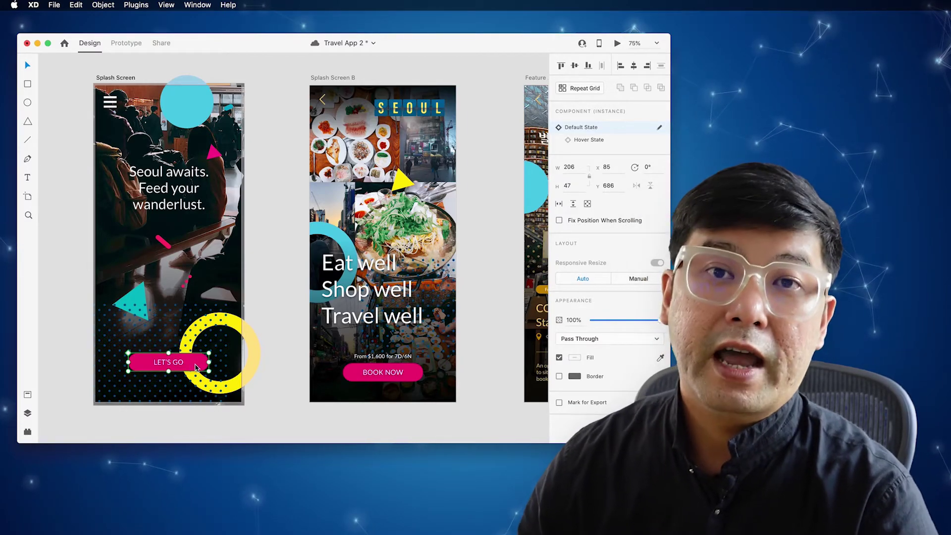
{"action": "key", "text": "super+s"}
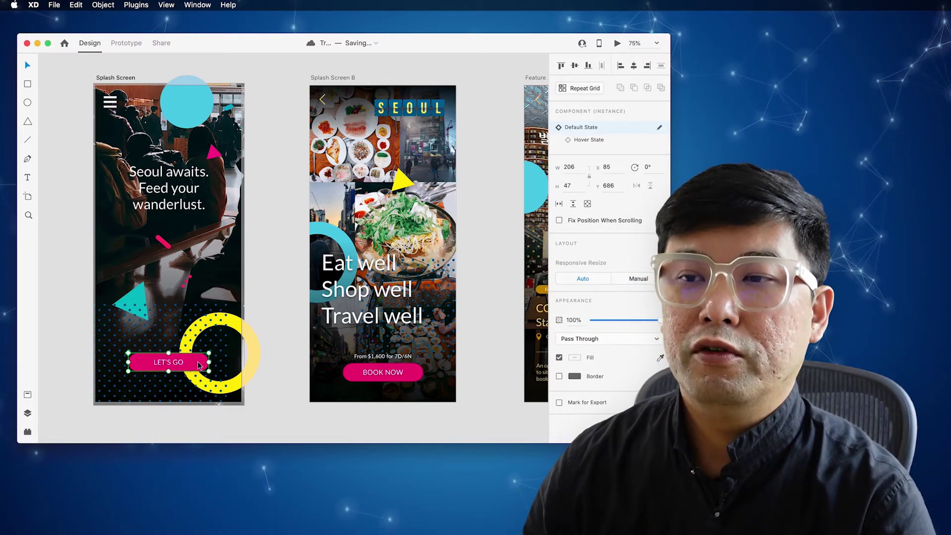
{"action": "key", "text": "super+a"}
{"action": "scroll", "coordinate": [118, 110], "scroll_direction": "up", "scroll_amount": 1}
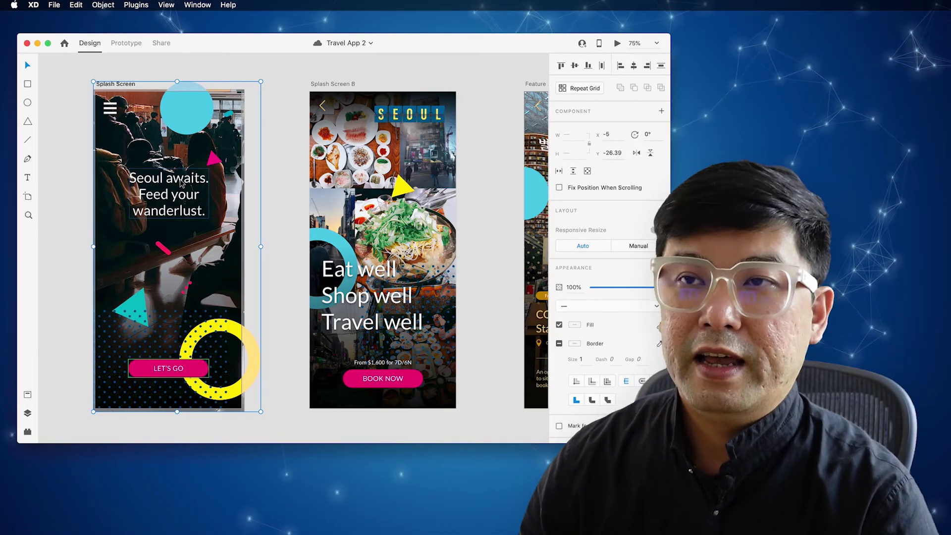
Step: Export the selected Splash Screen assets as PNG for iOS, designed at 3x, into a new Desktop folder named export3
{"action": "left_click", "coordinate": [54, 5]}
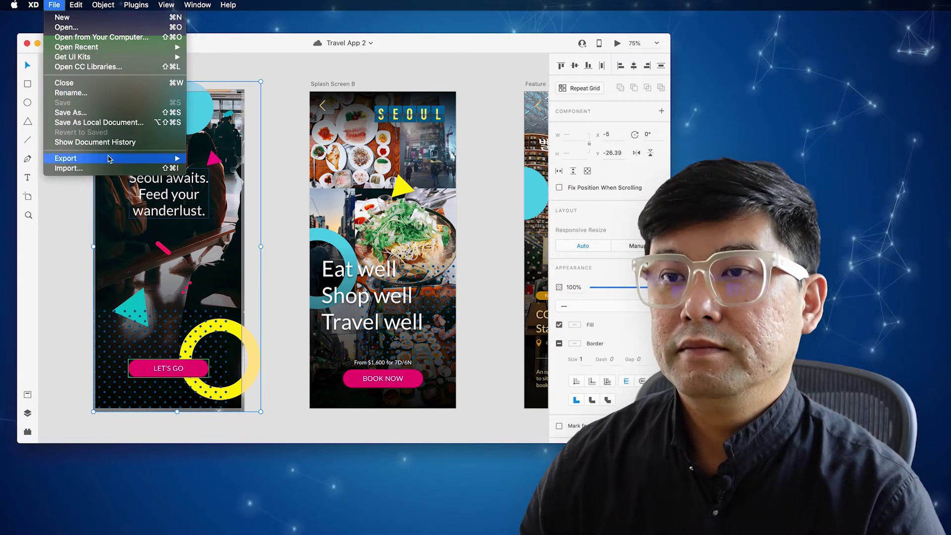
{"action": "mouse_move", "coordinate": [110, 157]}
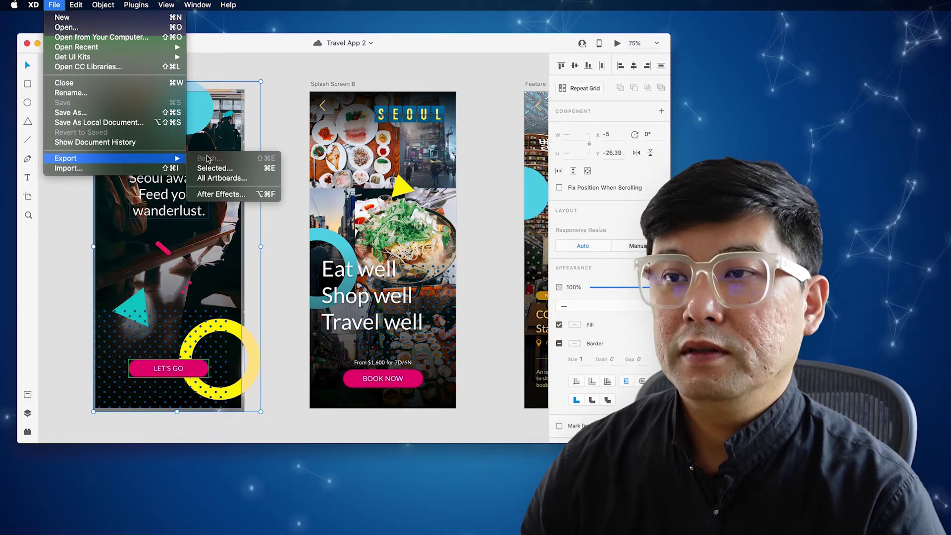
{"action": "left_click", "coordinate": [215, 168]}
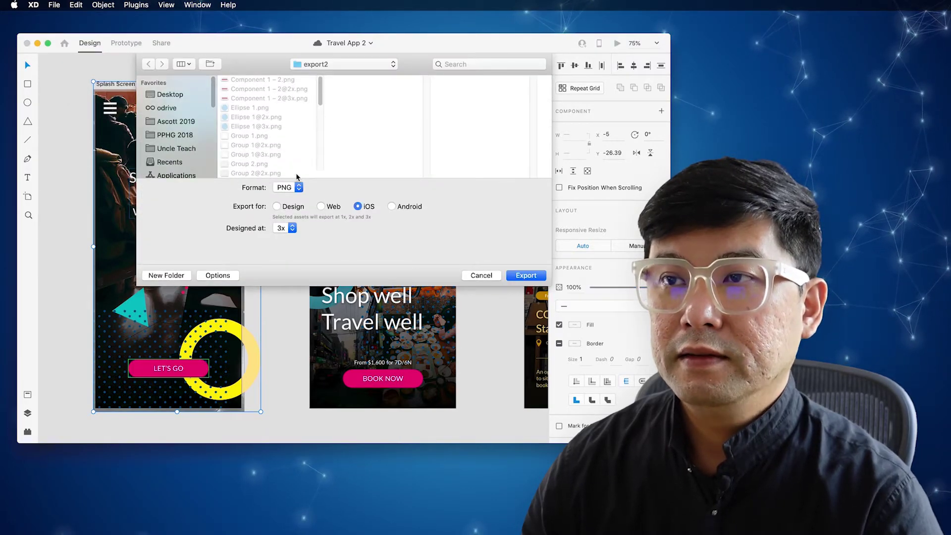
{"action": "left_click", "coordinate": [357, 63]}
{"action": "left_click", "coordinate": [312, 76]}
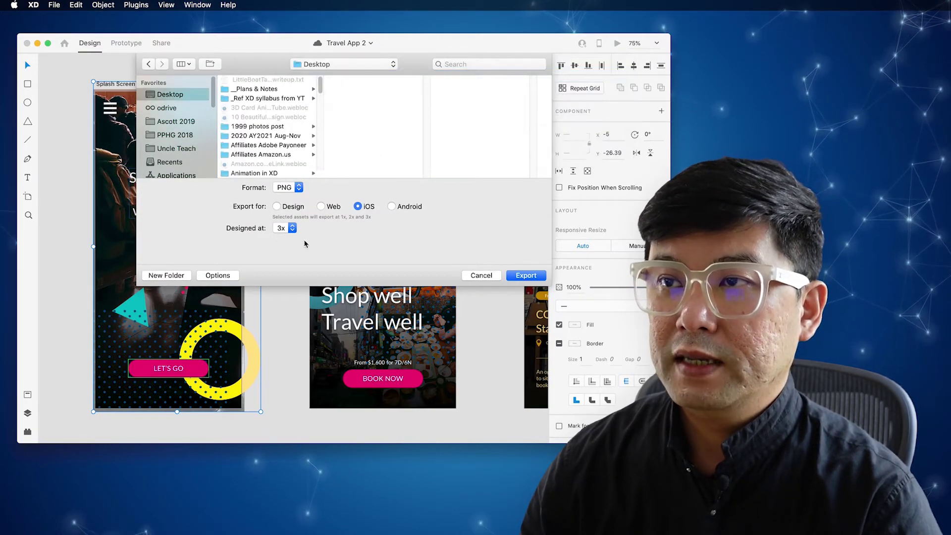
{"action": "left_click", "coordinate": [182, 275]}
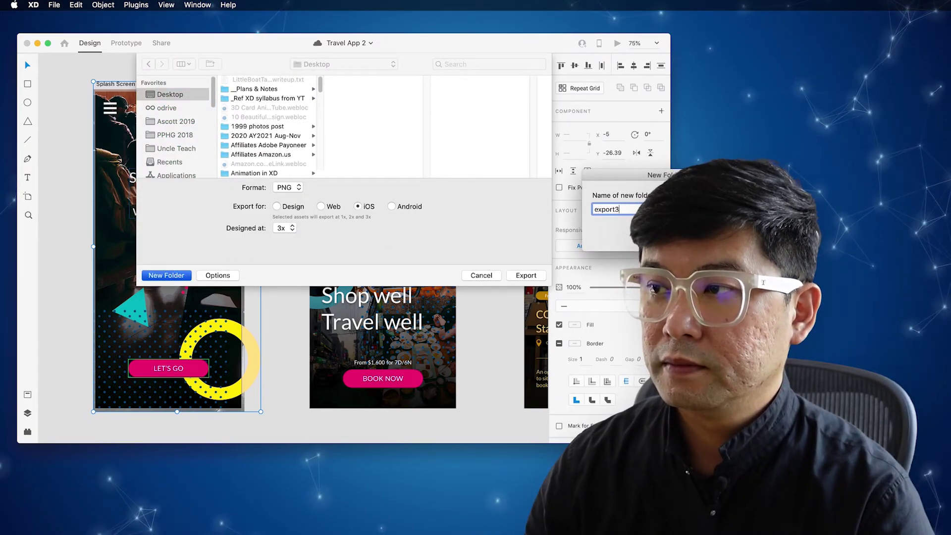
{"action": "key", "text": "Return"}
{"action": "left_click", "coordinate": [528, 276]}
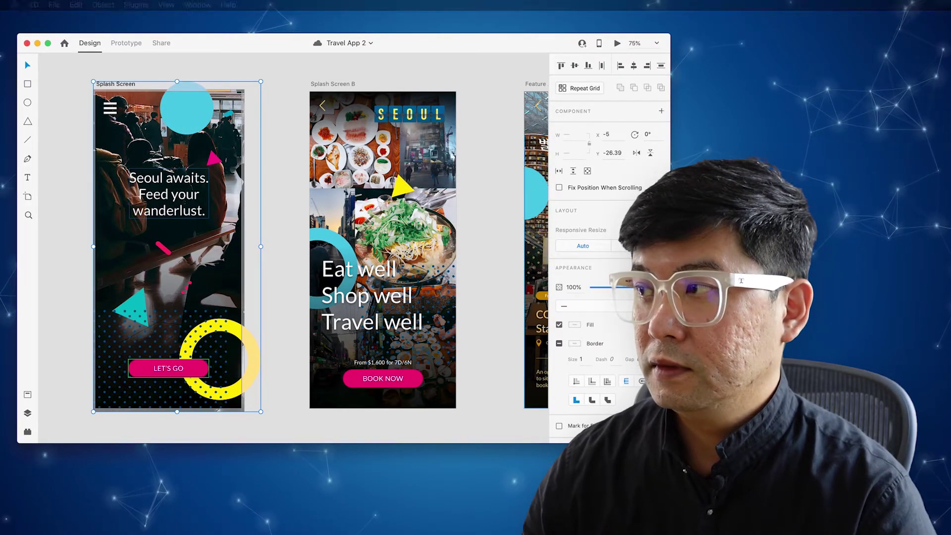
Step: Reposition the export3 folder window and preview the LET'S GO button and Group 10 PNGs, up to Group 10@3x
{"action": "left_click_drag", "start_coordinate": [707, 142], "coordinate": [527, 91]}
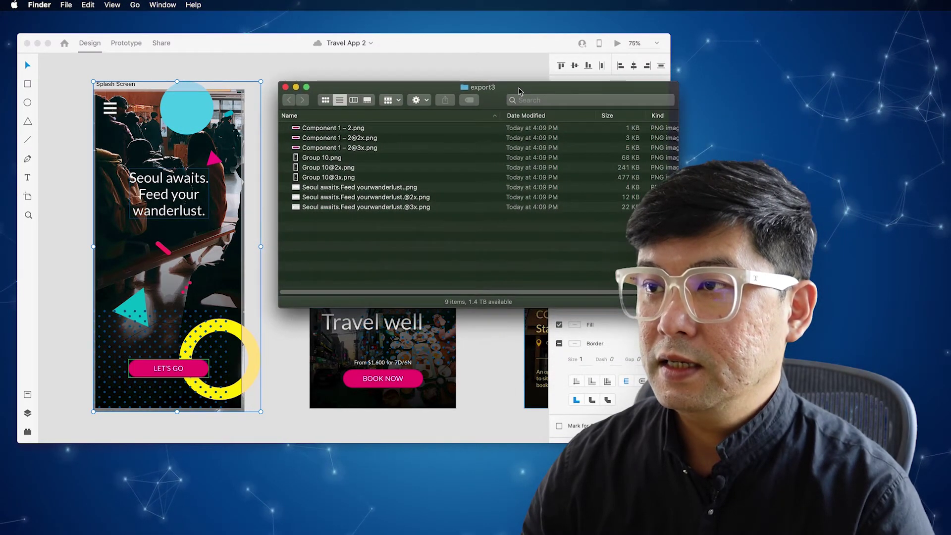
{"action": "left_click", "coordinate": [405, 134]}
{"action": "key", "text": "space"}
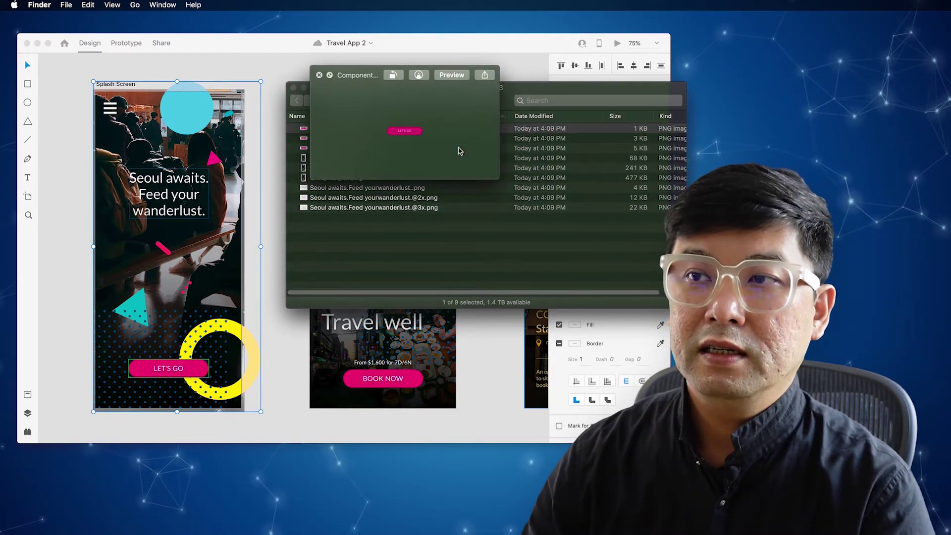
{"action": "key", "text": "Down"}
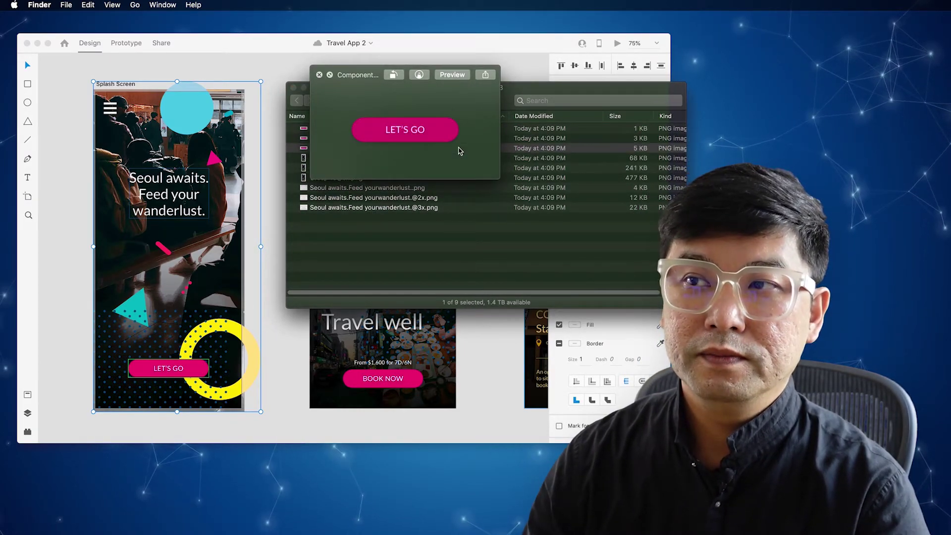
{"action": "key", "text": "Down"}
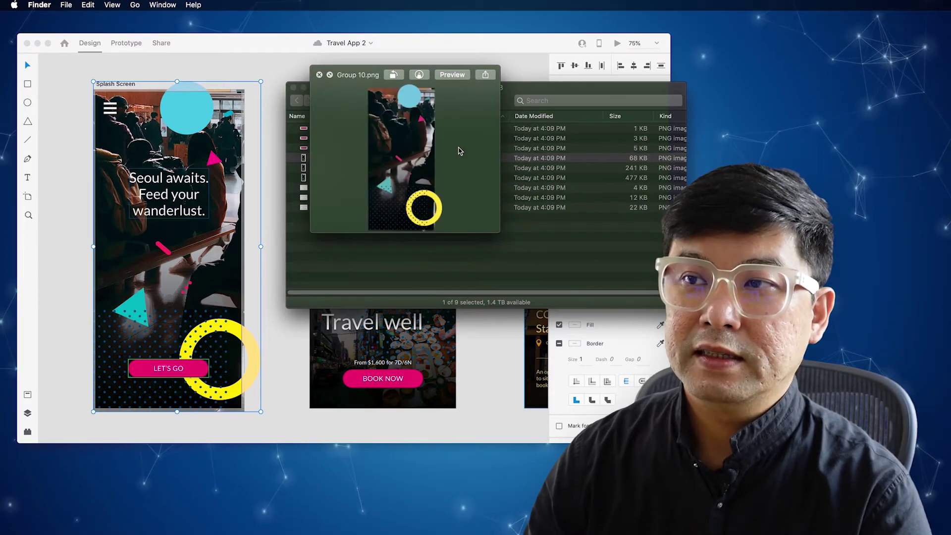
{"action": "key", "text": "Down"}
{"action": "key", "text": "Down"}
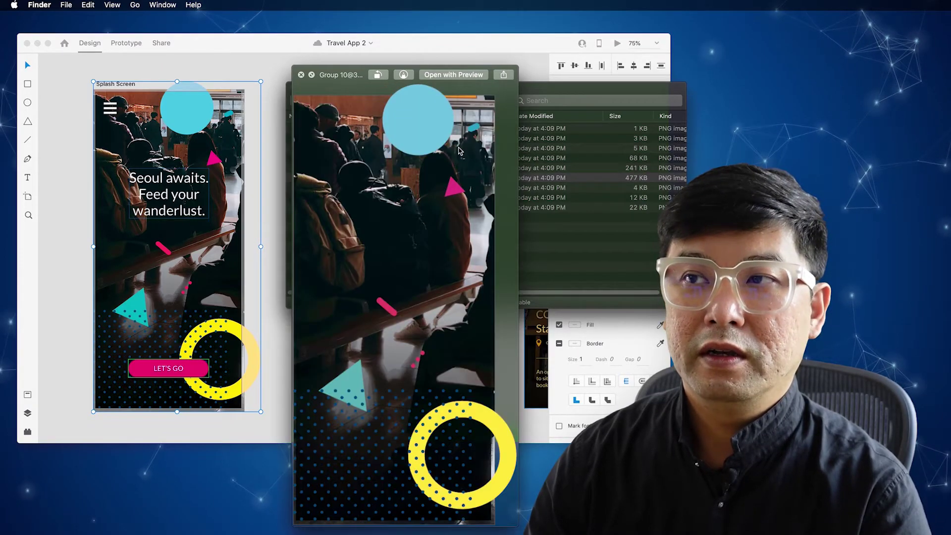
{"action": "left_click_drag", "start_coordinate": [340, 73], "coordinate": [307, 57]}
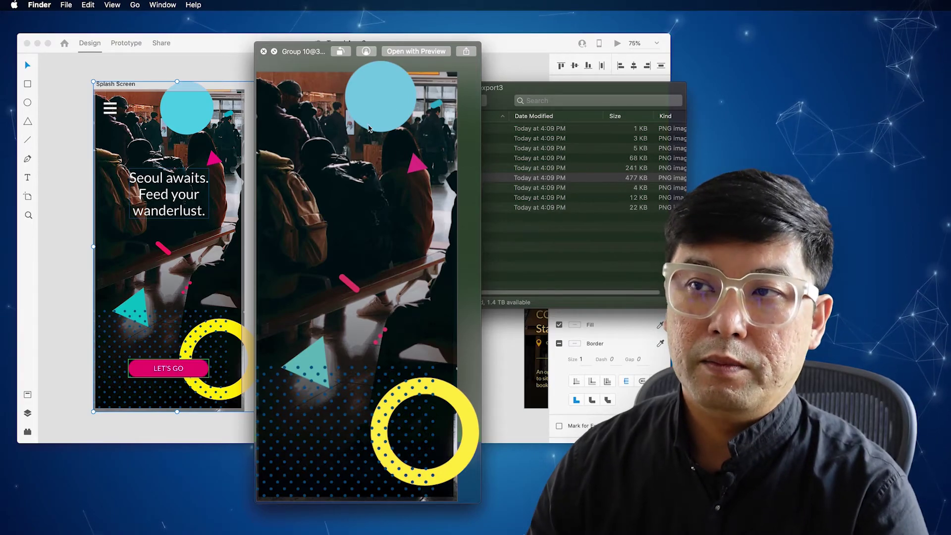
{"action": "key", "text": "space"}
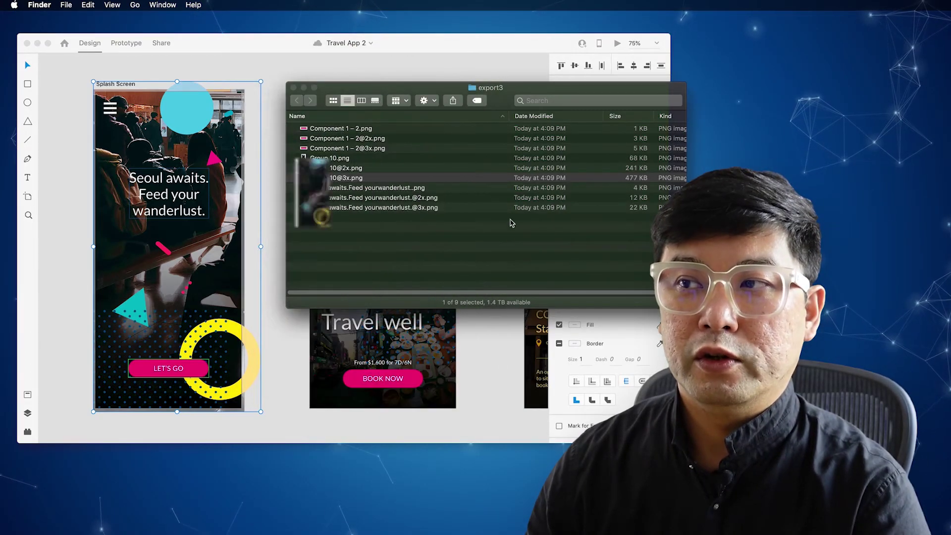
{"action": "left_click", "coordinate": [395, 191]}
{"action": "key", "text": "space"}
{"action": "key", "text": "Down"}
{"action": "key", "text": "Down"}
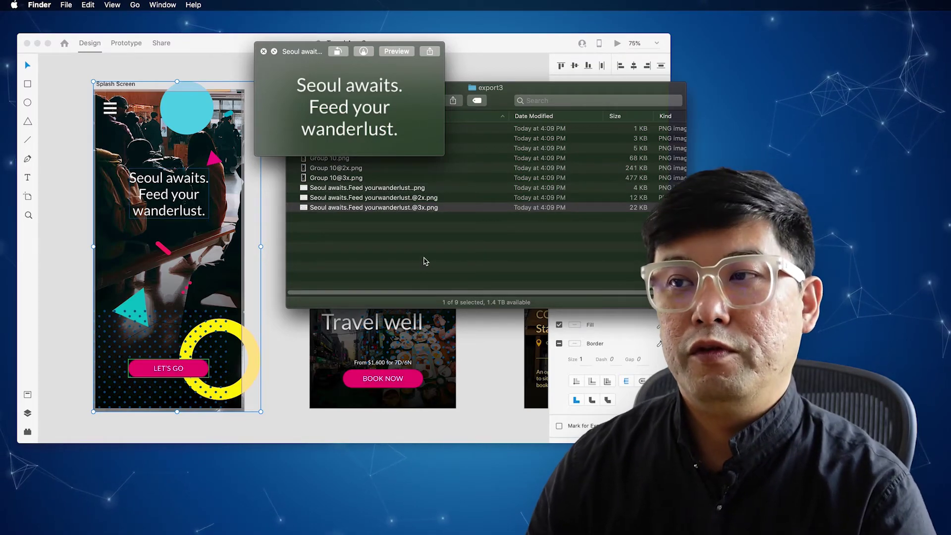
{"action": "left_click", "coordinate": [407, 262]}
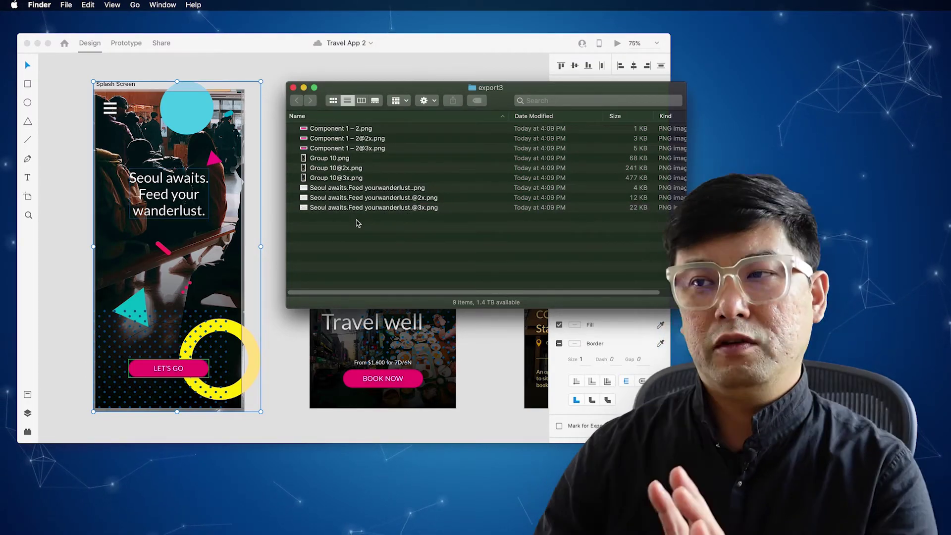
{"action": "left_click", "coordinate": [380, 209]}
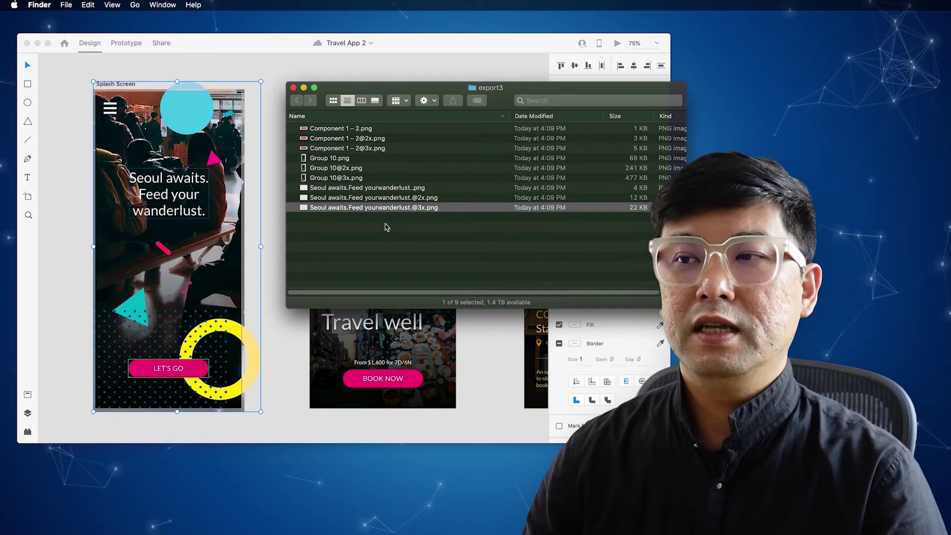
{"action": "key", "text": "space"}
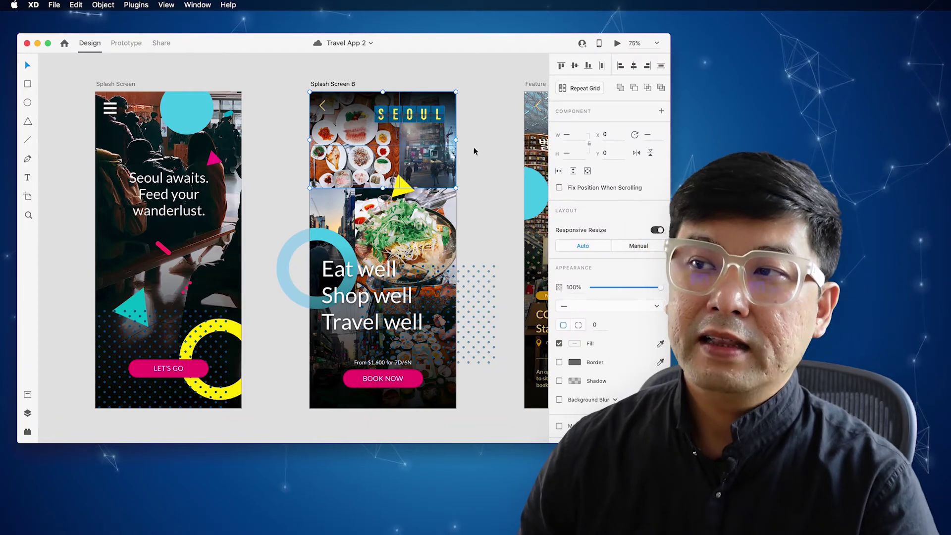
Step: Switch back to Adobe XD, try grouping the Splash Screen B photos with their decorative shapes, and undo the grouping
{"action": "left_click", "coordinate": [472, 162]}
{"action": "left_click_drag", "start_coordinate": [480, 138], "coordinate": [318, 245]}
{"action": "left_click", "coordinate": [474, 268], "text": "shift"}
{"action": "left_click", "coordinate": [327, 388], "text": "shift"}
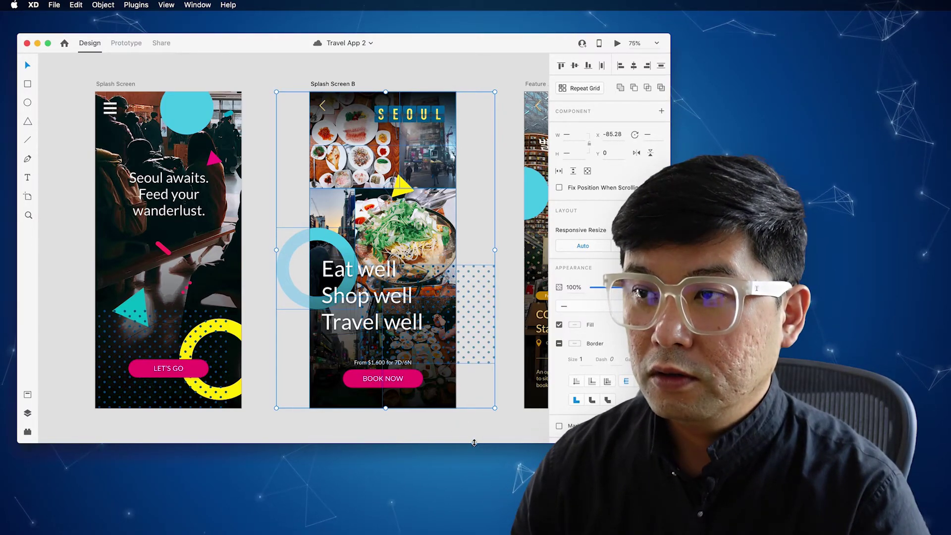
{"action": "key", "text": "super+g"}
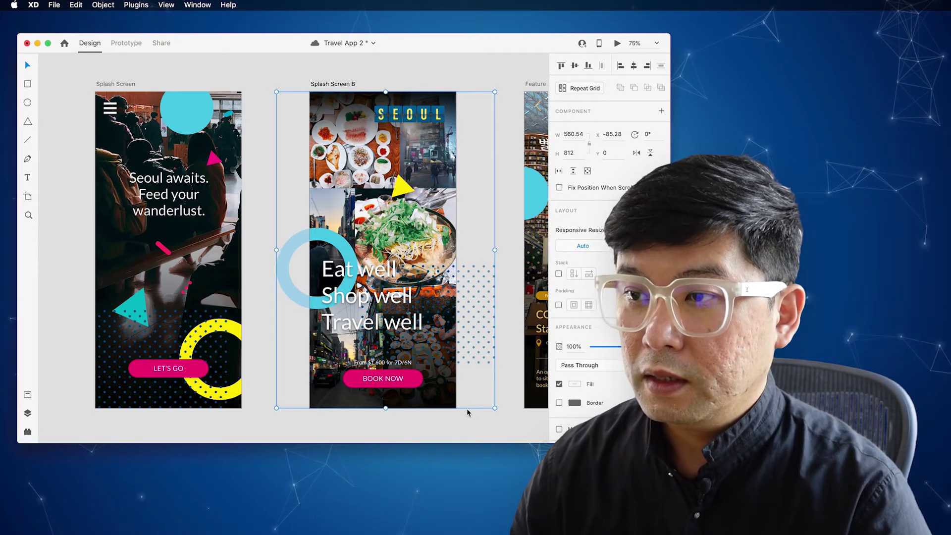
{"action": "key", "text": "super+z"}
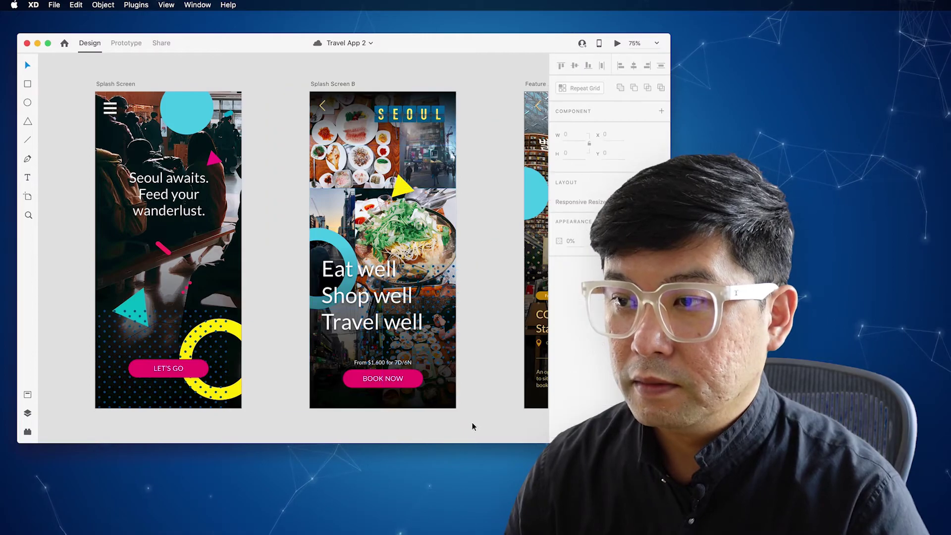
Step: Group the Splash Screen B photos, SEOUL sign and decorative shapes without the text and BOOK NOW button, and send the group to the back
{"action": "left_click_drag", "start_coordinate": [479, 419], "coordinate": [301, 102]}
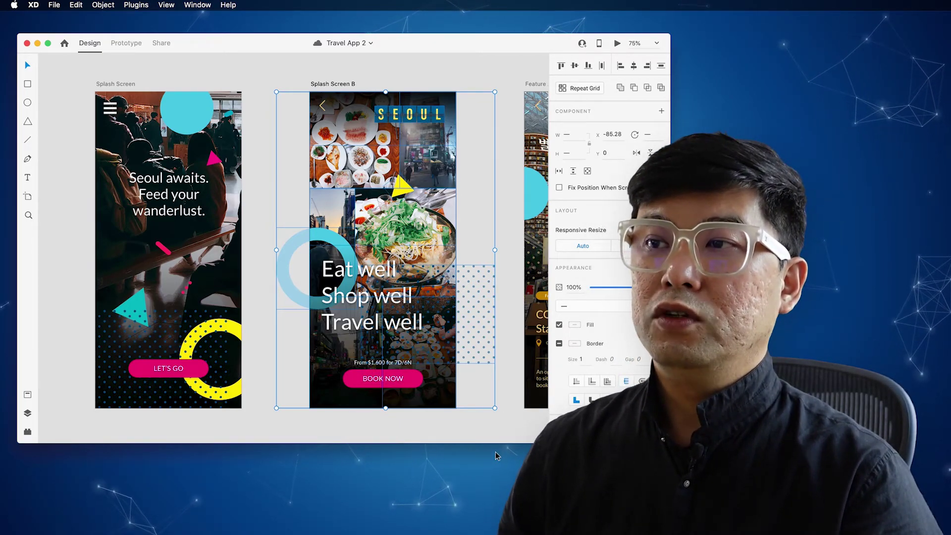
{"action": "key", "text": "Delete"}
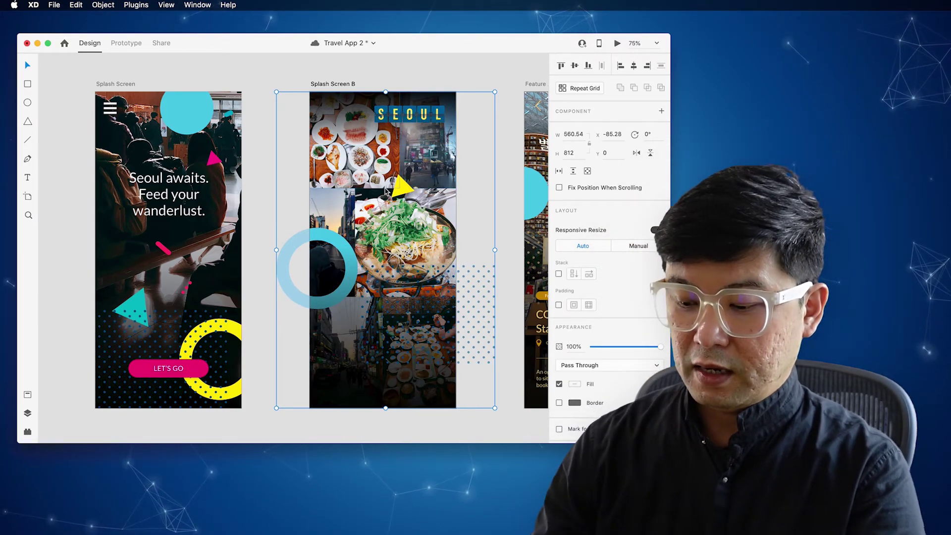
{"action": "key", "text": "super+shift+g"}
{"action": "key", "text": "super+z"}
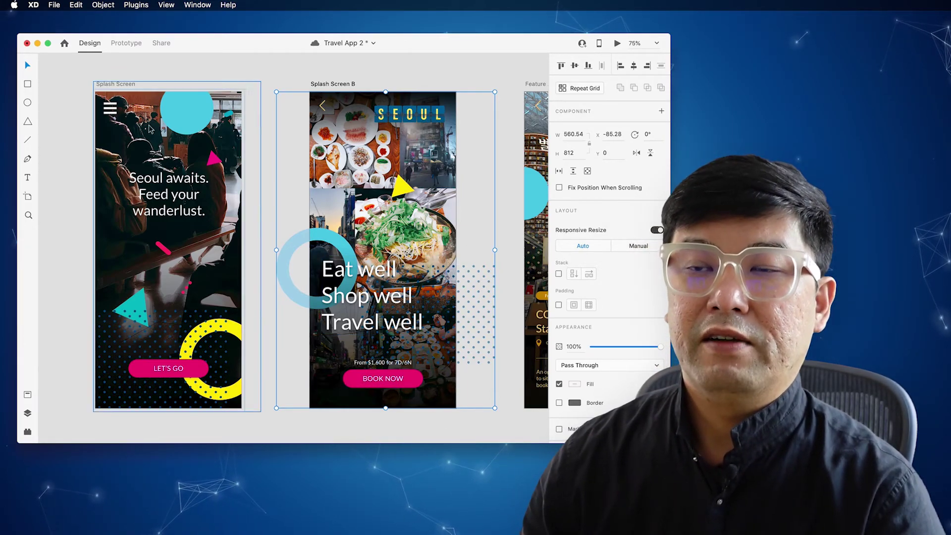
Step: Export the Splash Screen B background group as Group 11.png for iOS, designed at 3x, into the export3 folder
{"action": "left_click", "coordinate": [54, 5]}
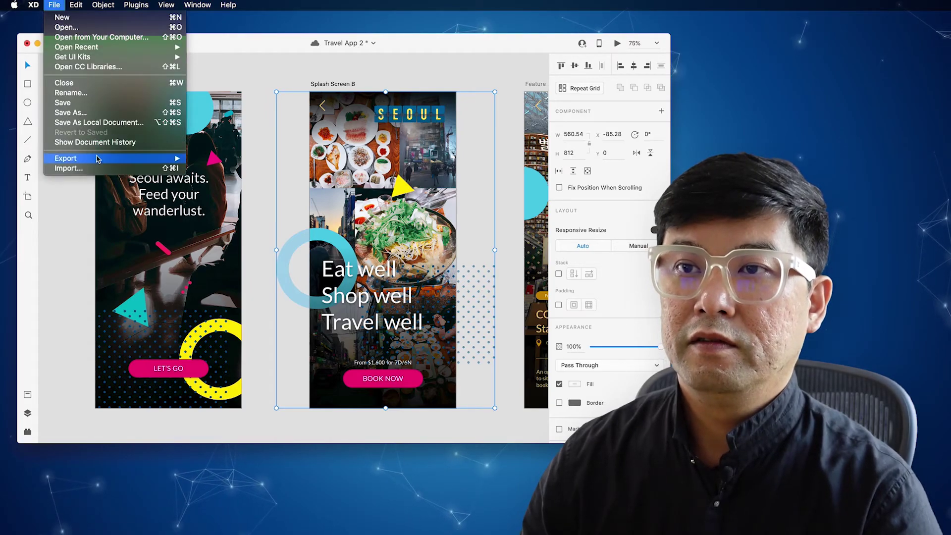
{"action": "mouse_move", "coordinate": [133, 160]}
{"action": "left_click", "coordinate": [214, 168]}
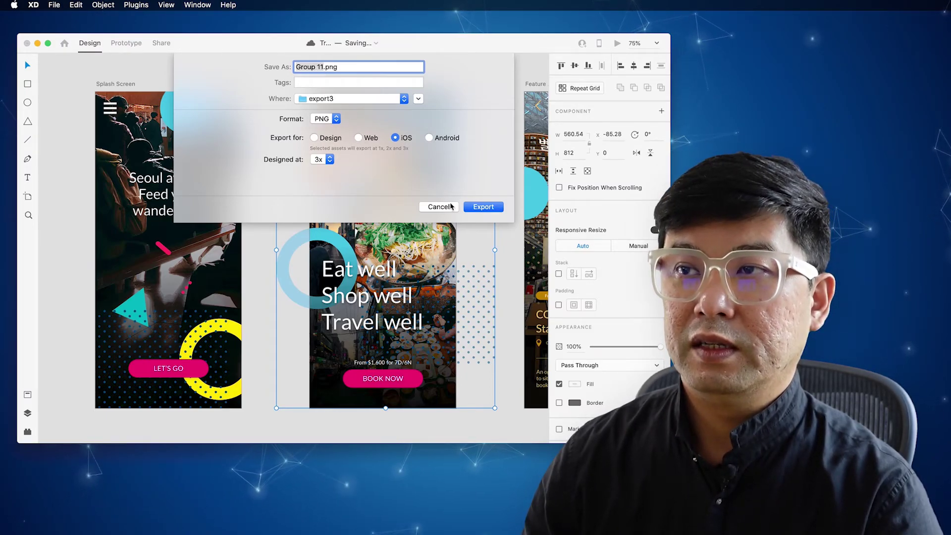
{"action": "left_click", "coordinate": [476, 207]}
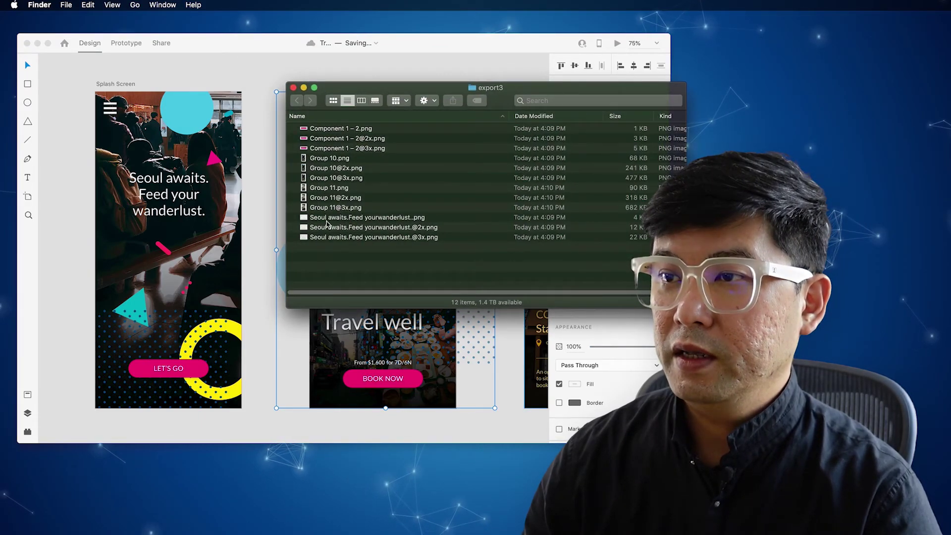
{"action": "left_click", "coordinate": [348, 190]}
{"action": "key", "text": "space"}
{"action": "key", "text": "Down"}
{"action": "key", "text": "Down"}
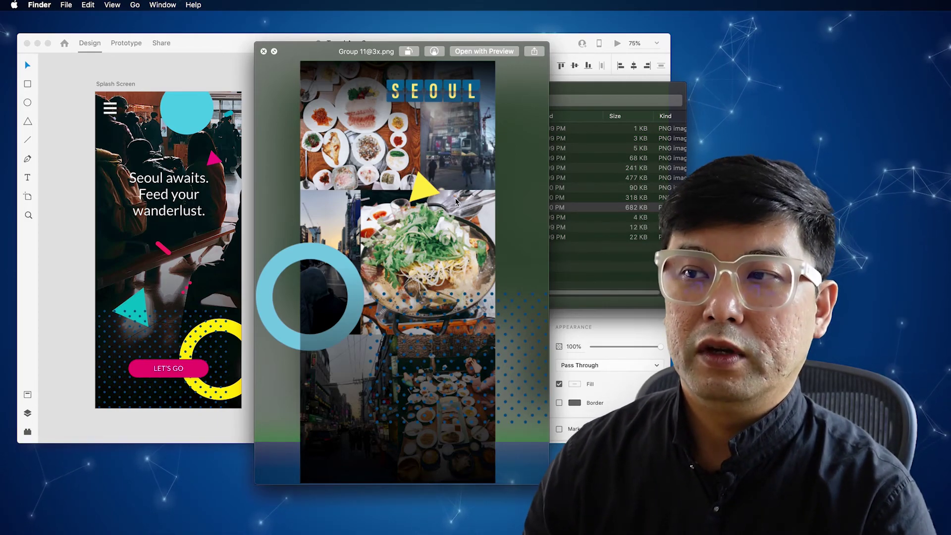
{"action": "key", "text": "space"}
{"action": "left_click", "coordinate": [441, 259]}
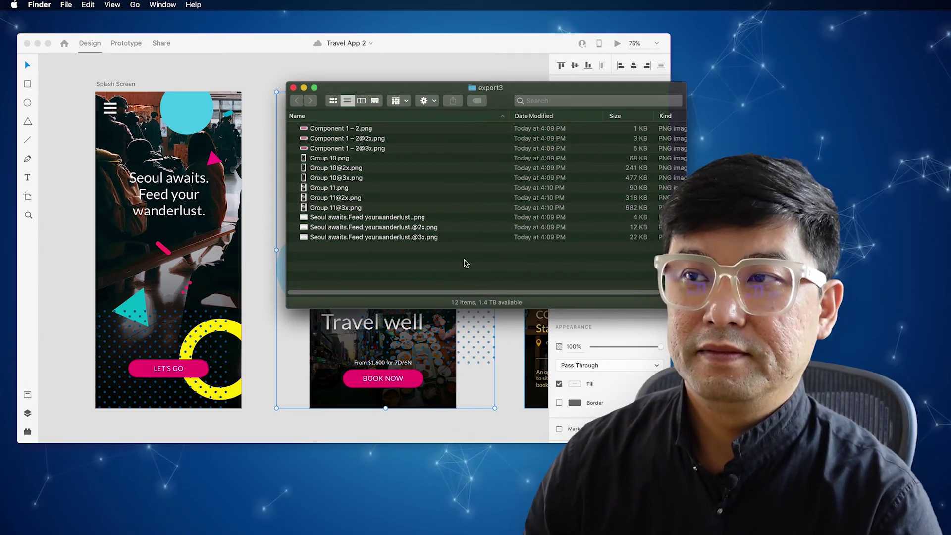